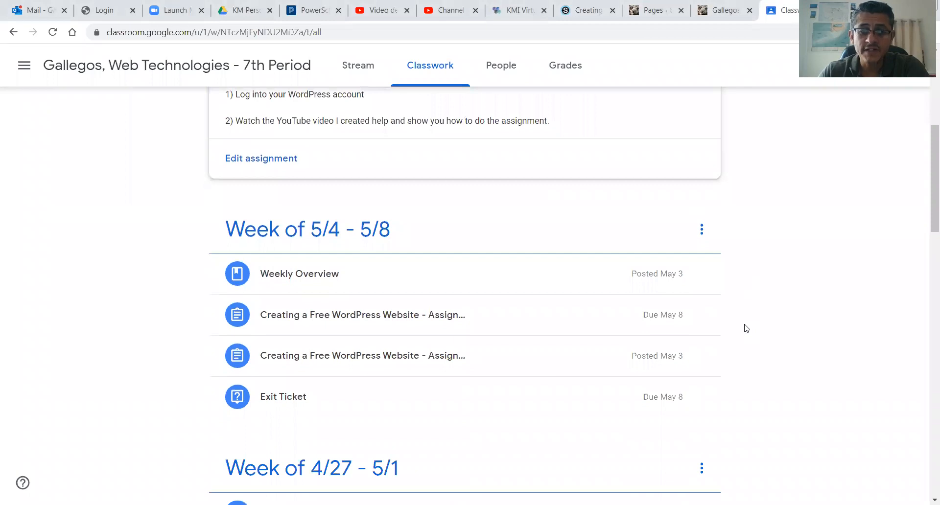
# - Expand the first "Creating a Free WordPress Website" assignment in the Week of 5/4 - 5/8 and read through its instructions
pyautogui.scroll(-3, 422, 195)
pyautogui.click(422, 195)
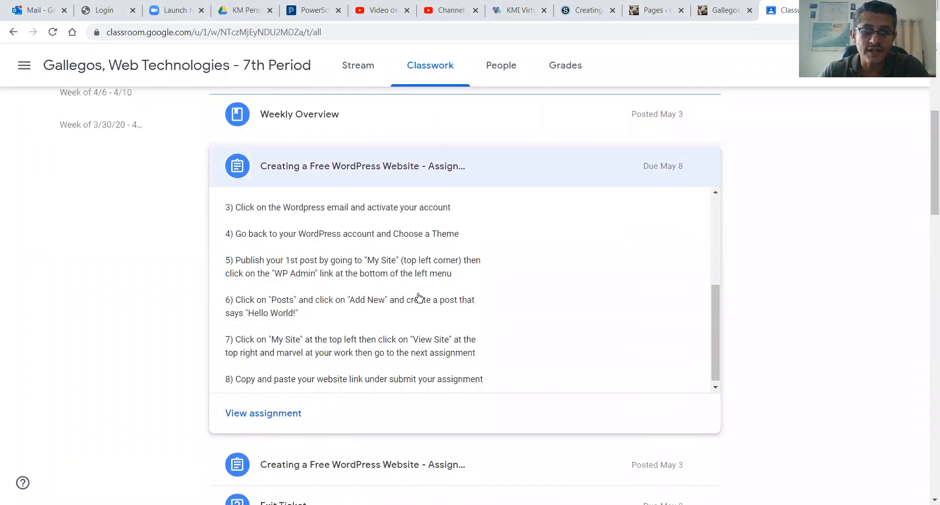
pyautogui.scroll(4, 421, 292)
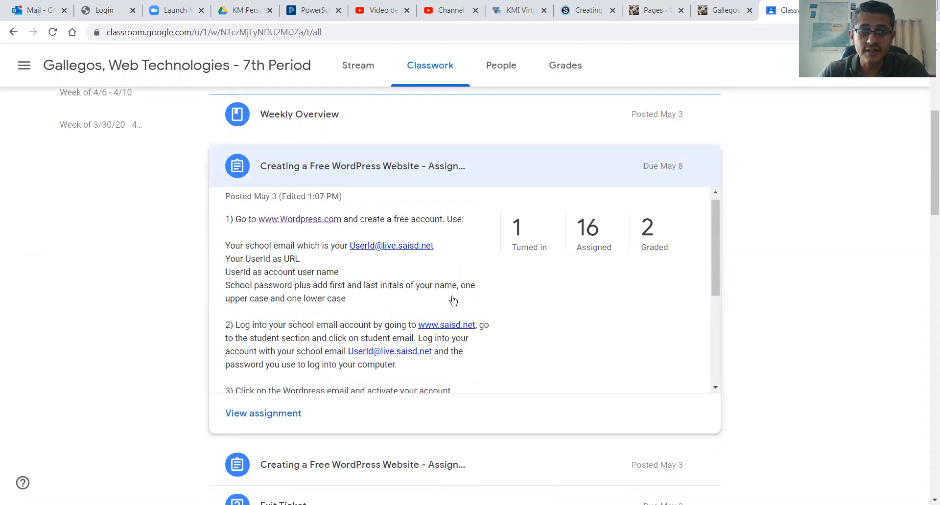
pyautogui.scroll(-2, 483, 304)
pyautogui.scroll(1, 485, 303)
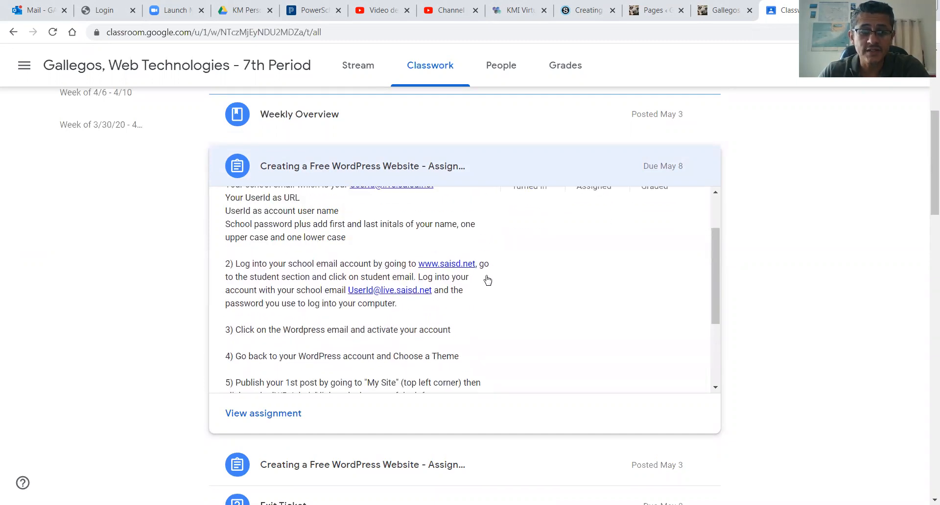
pyautogui.scroll(2, 503, 307)
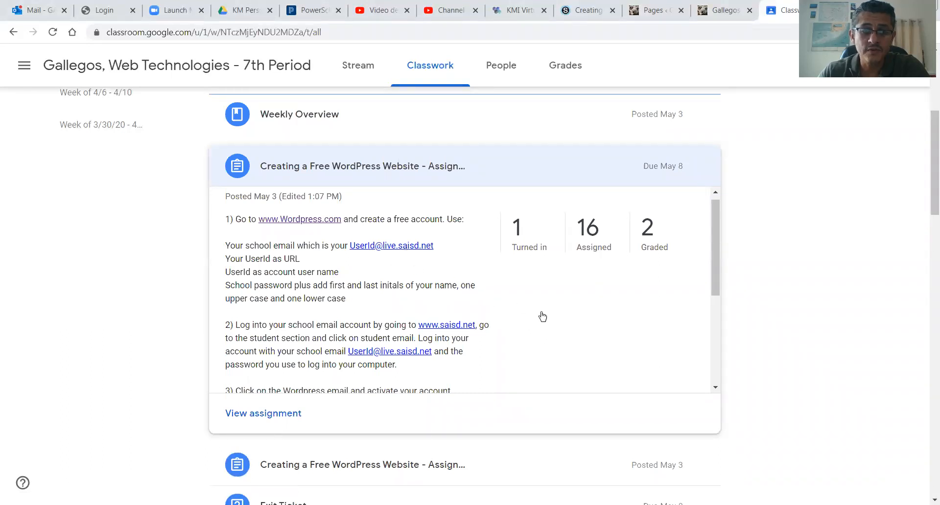
pyautogui.scroll(-1, 543, 317)
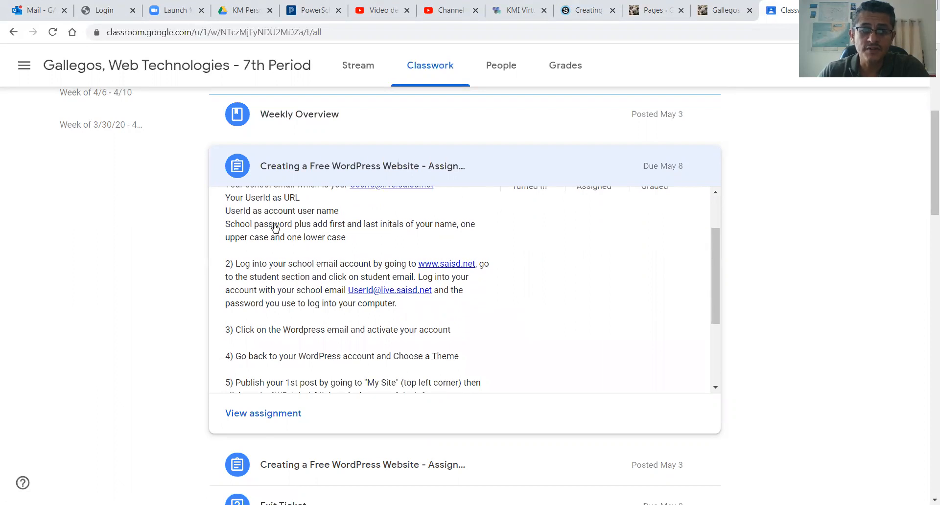
pyautogui.scroll(-1, 523, 300)
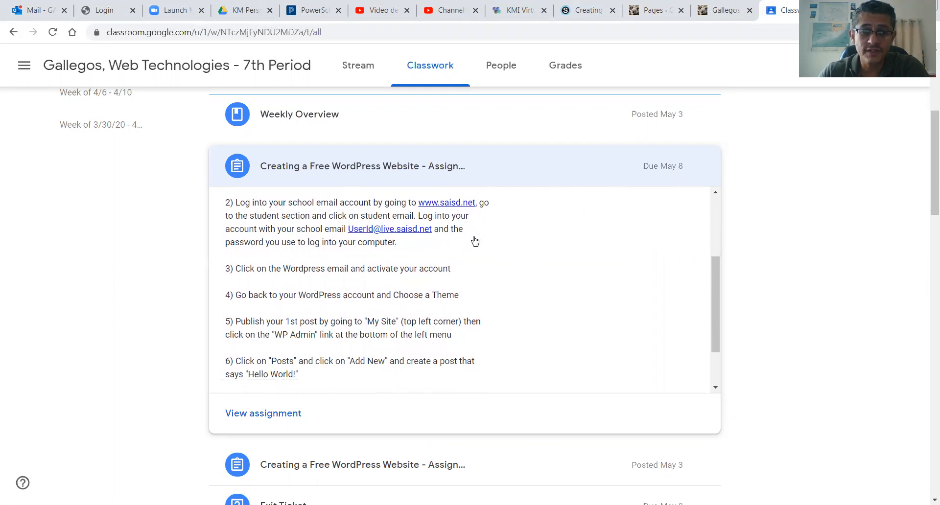
pyautogui.scroll(-1, 474, 240)
pyautogui.scroll(1, 474, 240)
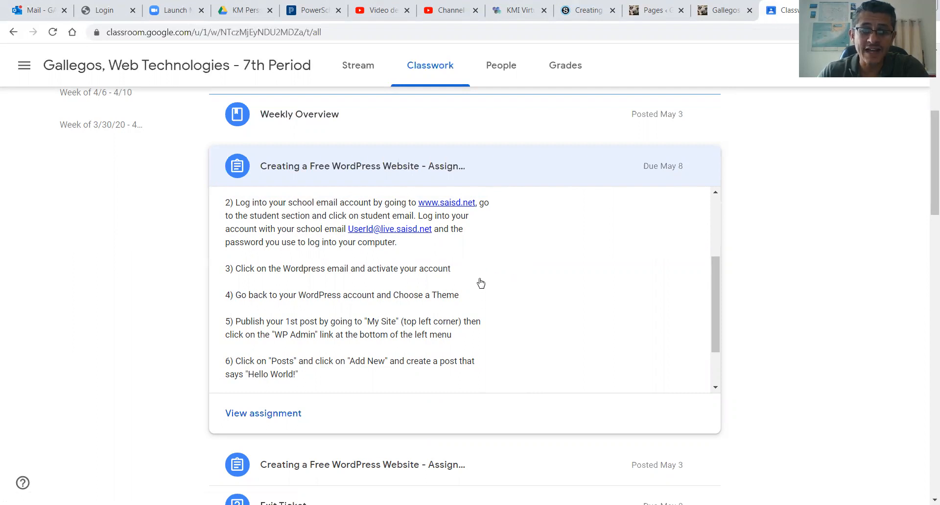
pyautogui.scroll(-1, 480, 282)
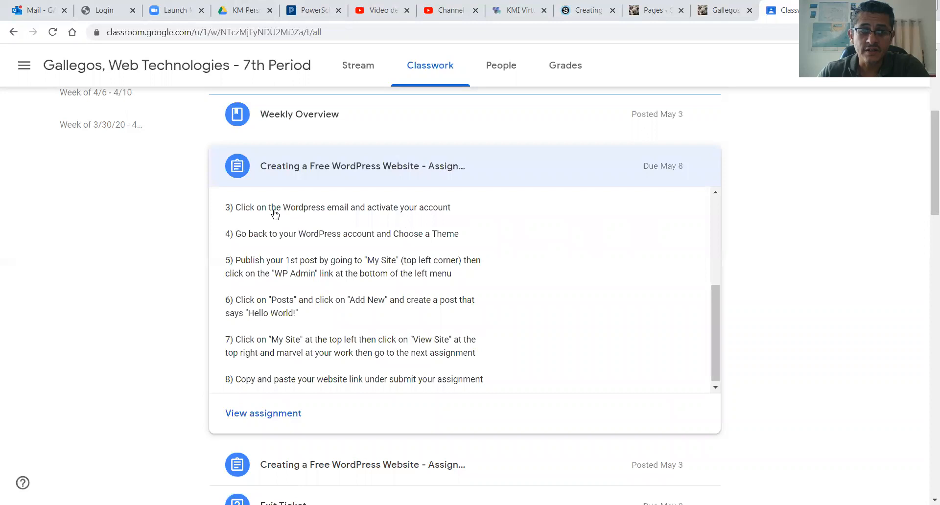
pyautogui.scroll(2, 490, 274)
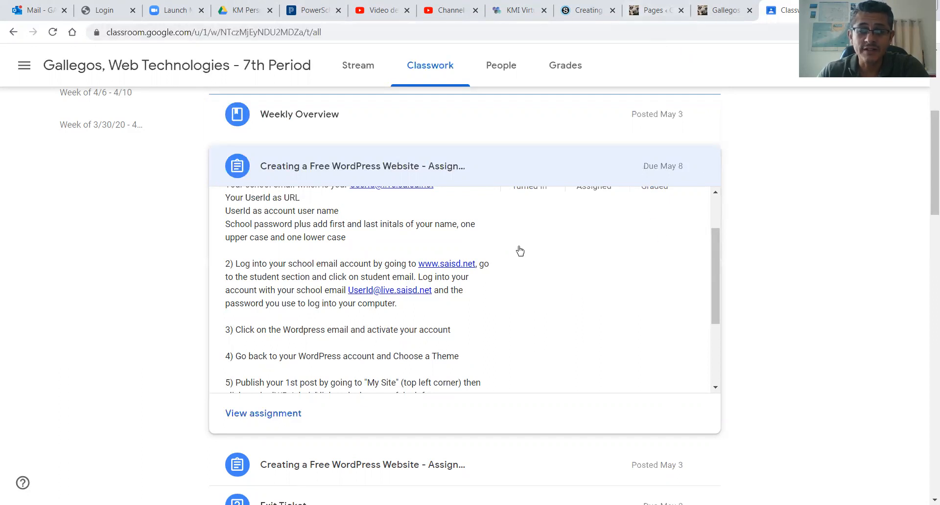
pyautogui.scroll(2, 527, 255)
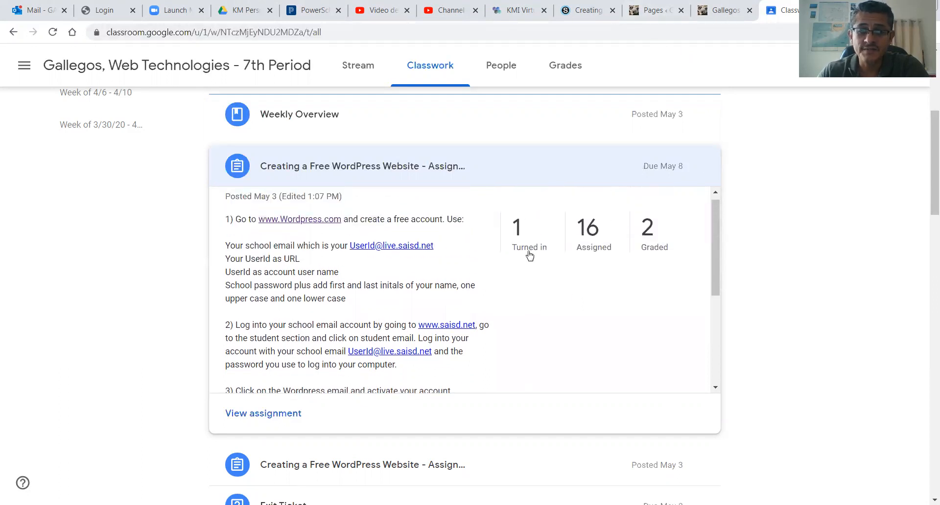
pyautogui.scroll(-1, 472, 280)
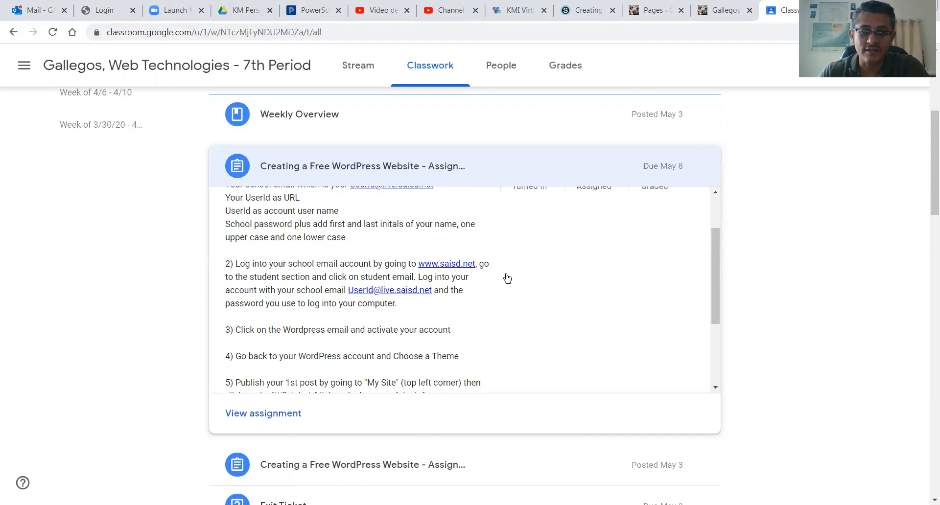
pyautogui.scroll(-1, 507, 278)
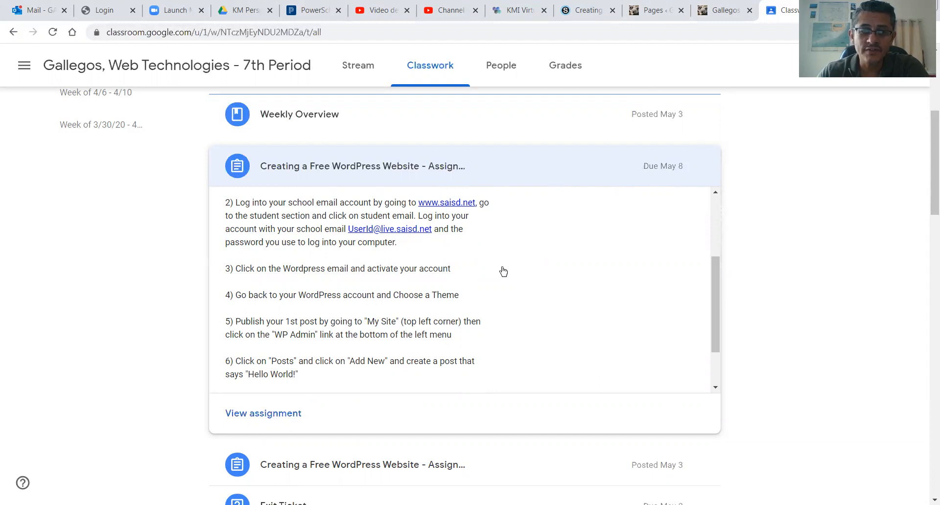
pyautogui.scroll(-2, 504, 272)
pyautogui.scroll(3, 501, 271)
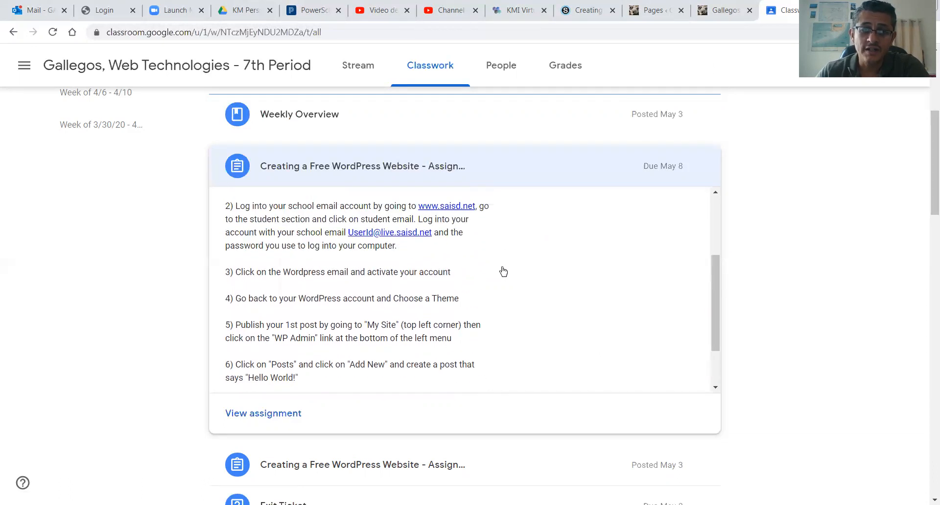
# - Expand the Weekly Overview for the Week of 5/4 - 5/8 and read the required work and office hours details
pyautogui.click(316, 119)
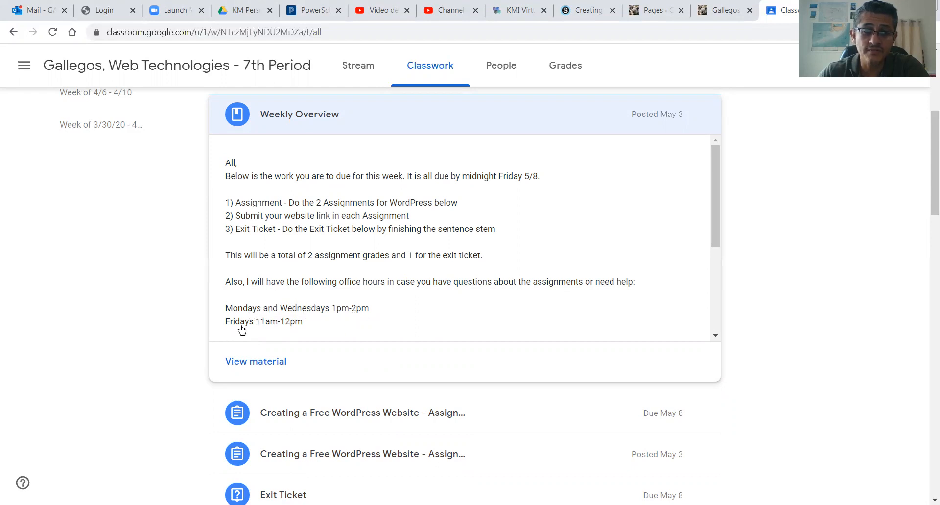
pyautogui.scroll(-1, 420, 304)
pyautogui.scroll(-2, 420, 304)
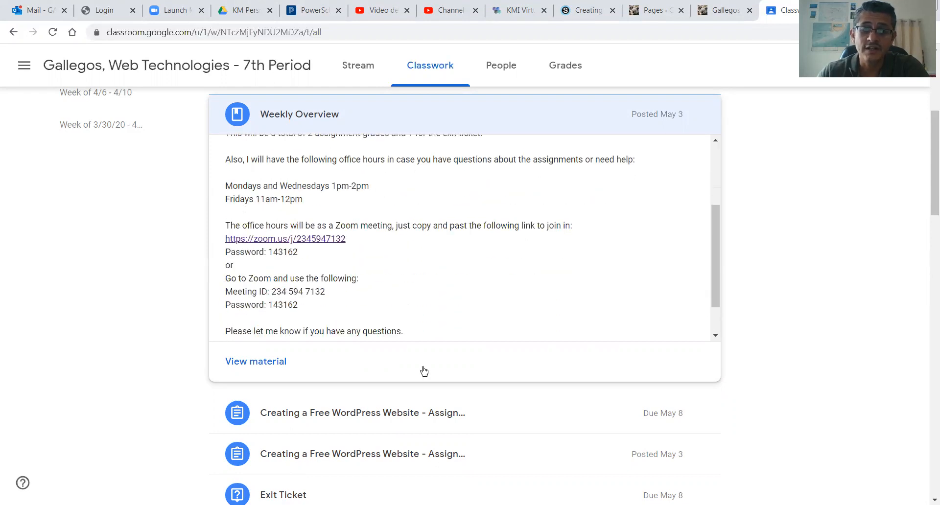
# - Reopen the WordPress website assignment due May 8 and read its instructions through to the website link submission
pyautogui.click(413, 414)
pyautogui.scroll(-3, 498, 287)
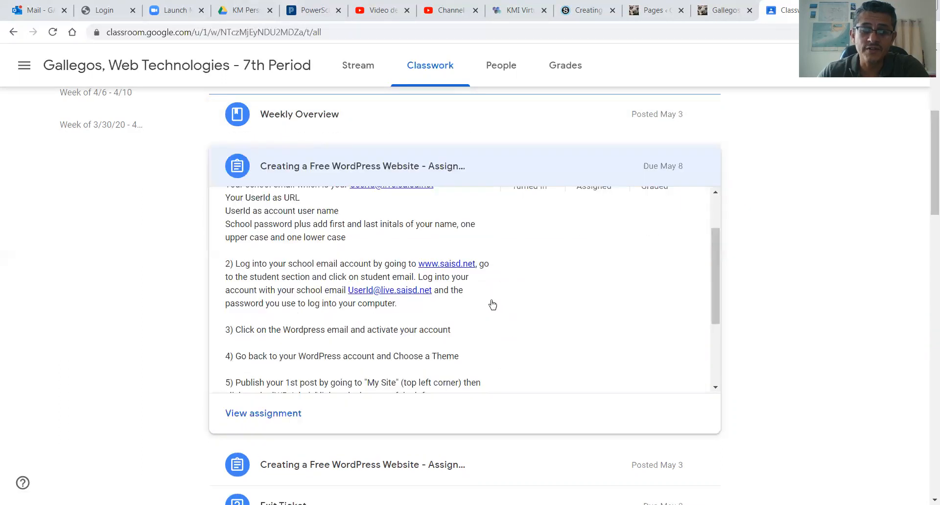
pyautogui.scroll(-2, 495, 307)
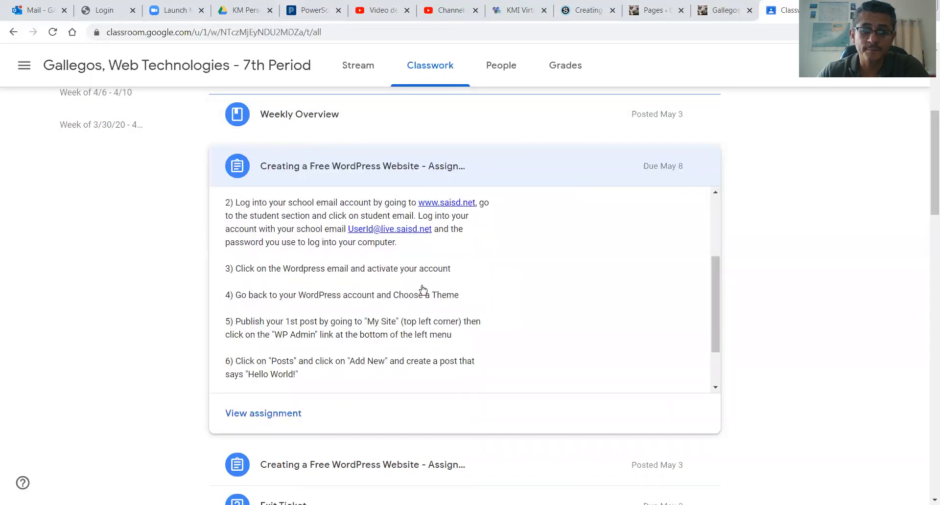
pyautogui.scroll(-2, 486, 315)
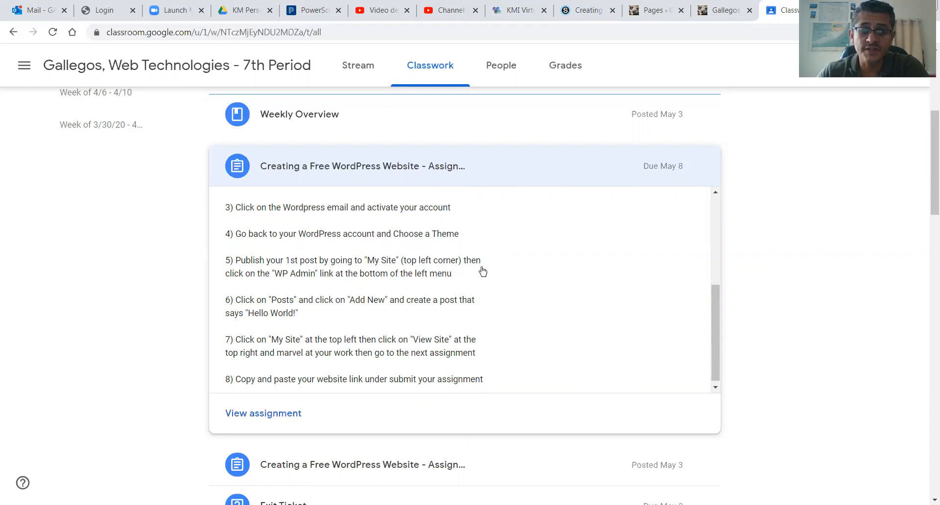
pyautogui.scroll(-1, 486, 273)
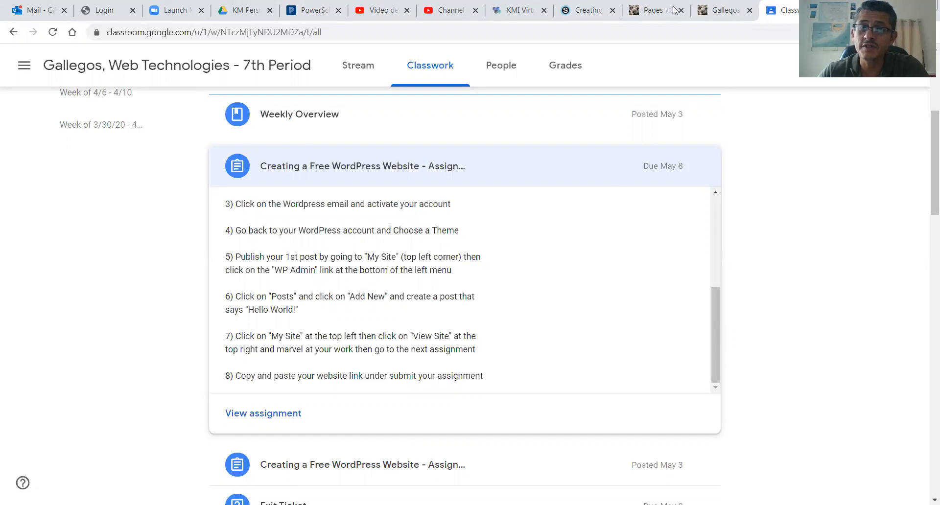
# - Switch to WordPress and start a new blank post from the Posts list of My Site
pyautogui.click(656, 10)
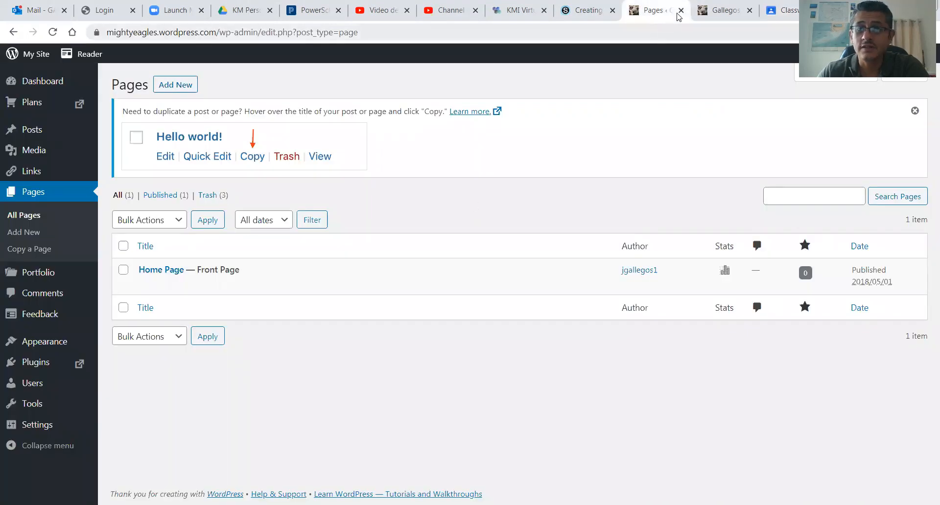
pyautogui.click(33, 54)
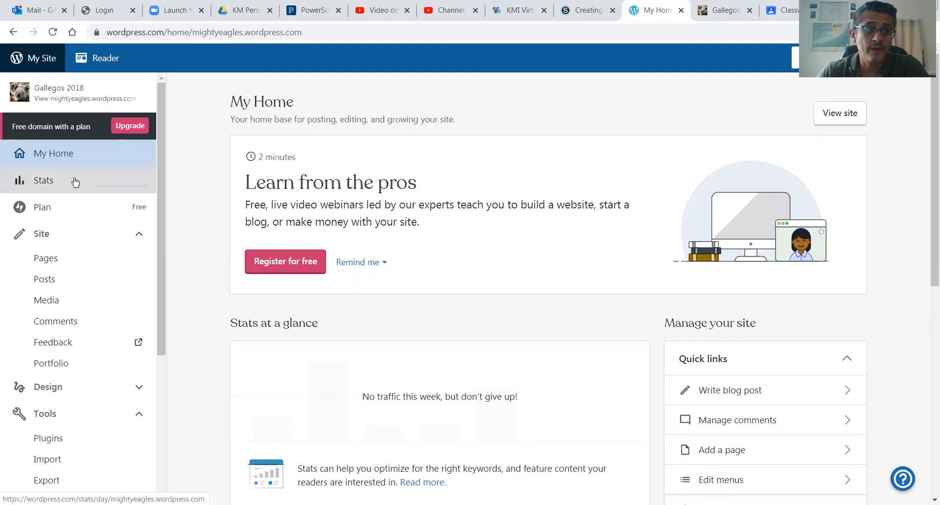
pyautogui.click(63, 280)
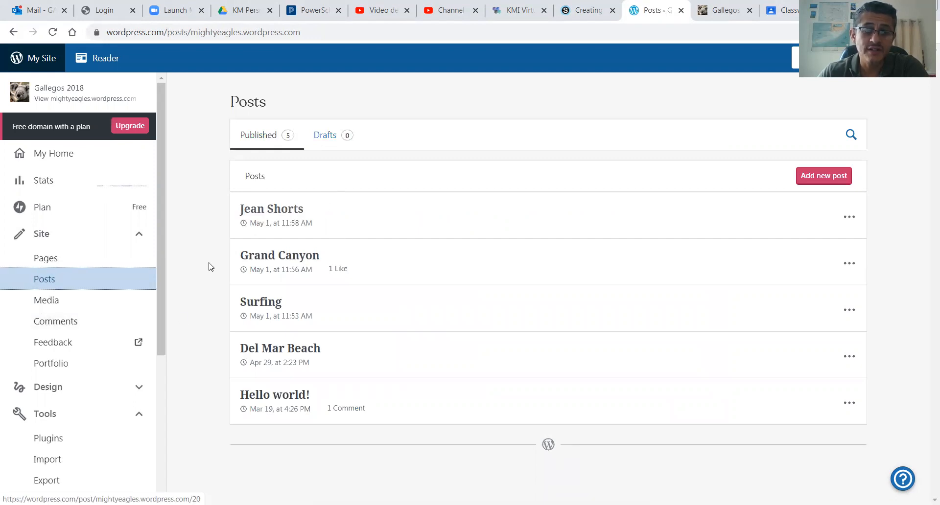
pyautogui.click(820, 178)
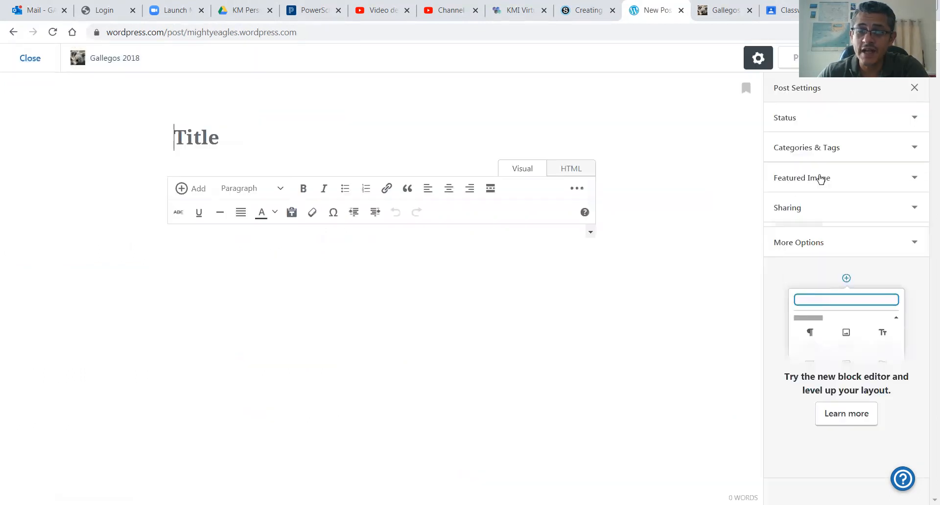
pyautogui.click(215, 140)
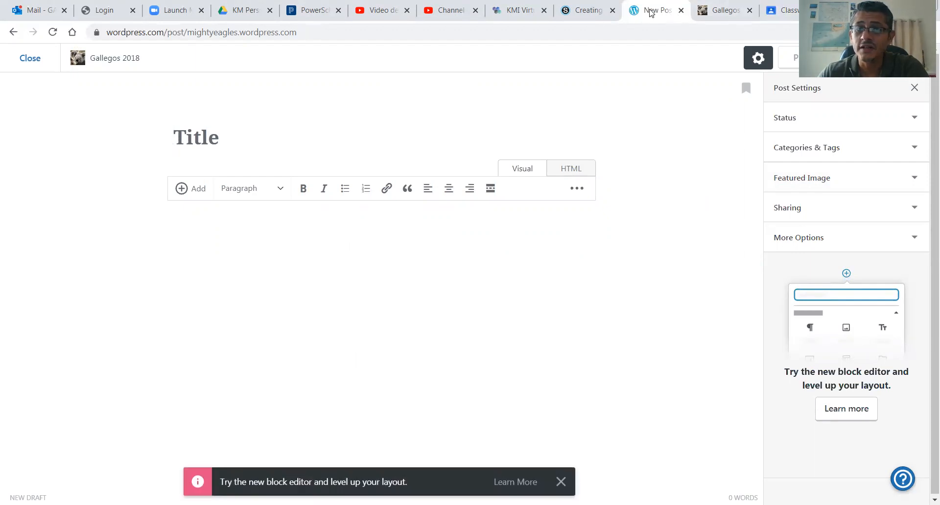
# - View the live site's home page and move the Classroom tab ahead of the WordPress post editor tab
pyautogui.click(714, 11)
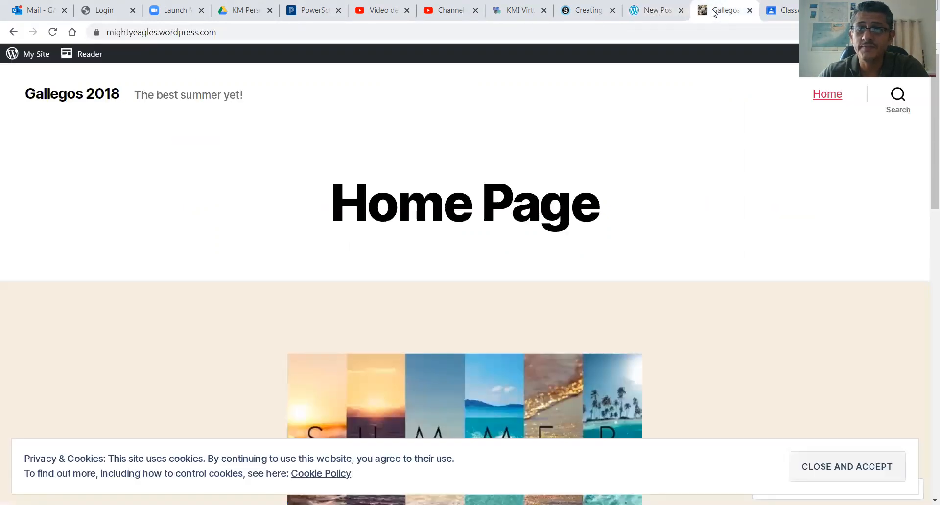
pyautogui.moveTo(786, 12); pyautogui.dragTo(649, 11)
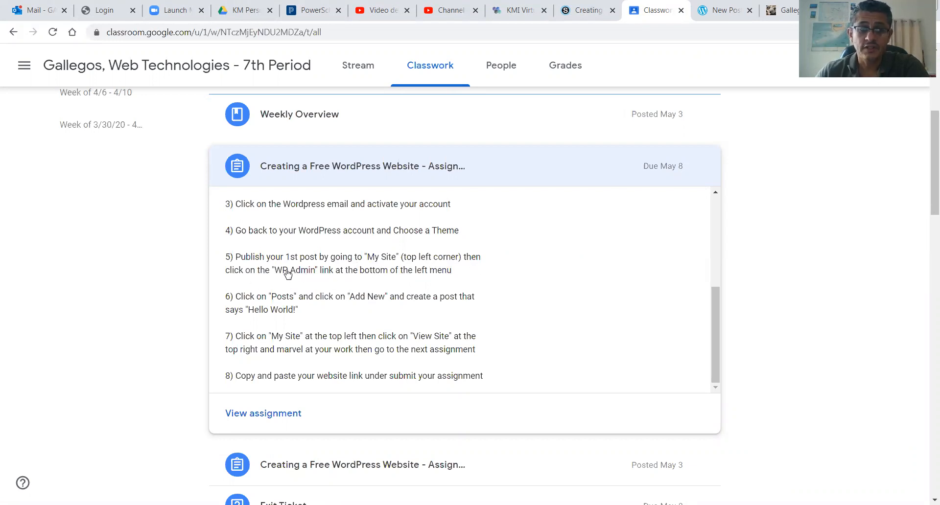
# - Close the blank WordPress post and open the site's WP Admin dashboard to look it over
pyautogui.click(717, 12)
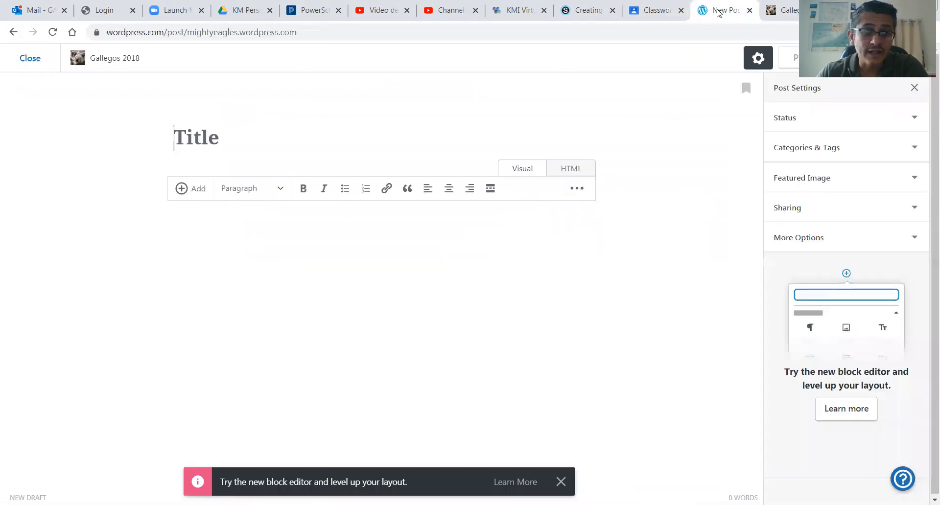
pyautogui.click(30, 58)
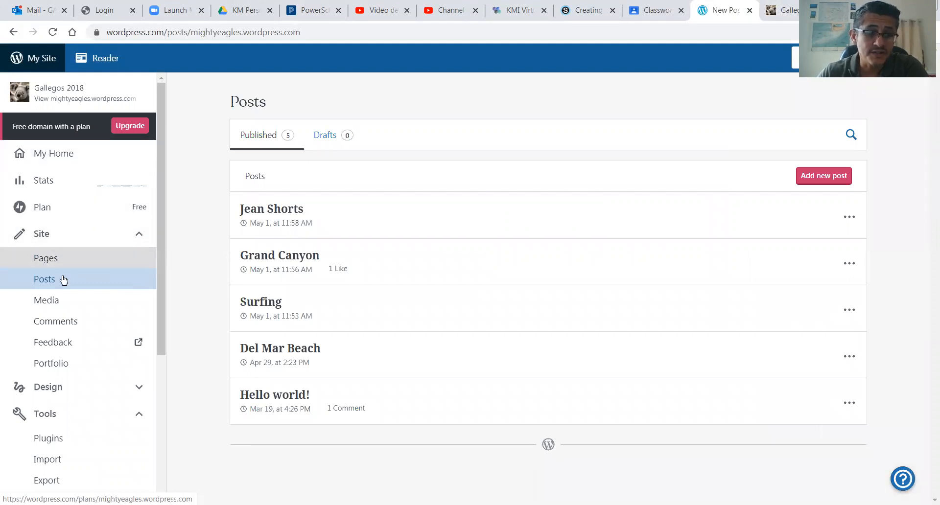
pyautogui.scroll(-3, 78, 342)
pyautogui.scroll(-2, 69, 464)
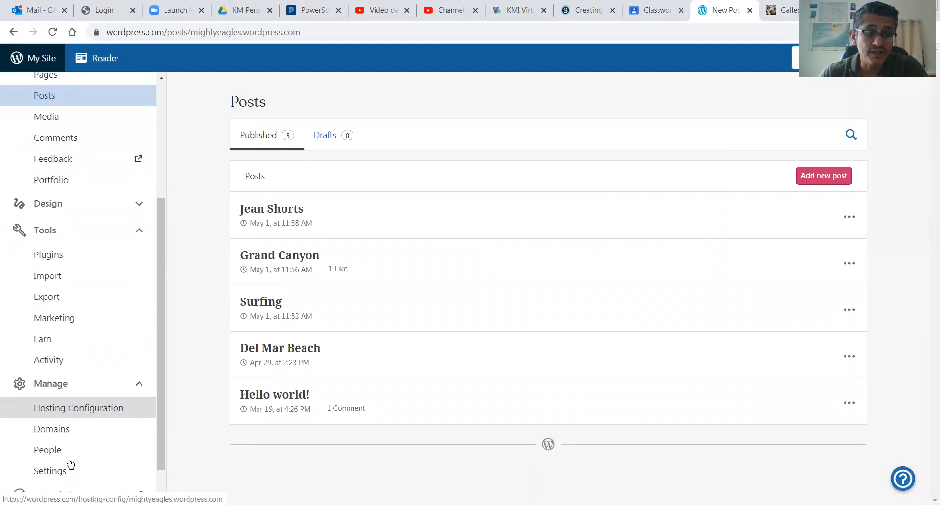
pyautogui.scroll(-1, 77, 465)
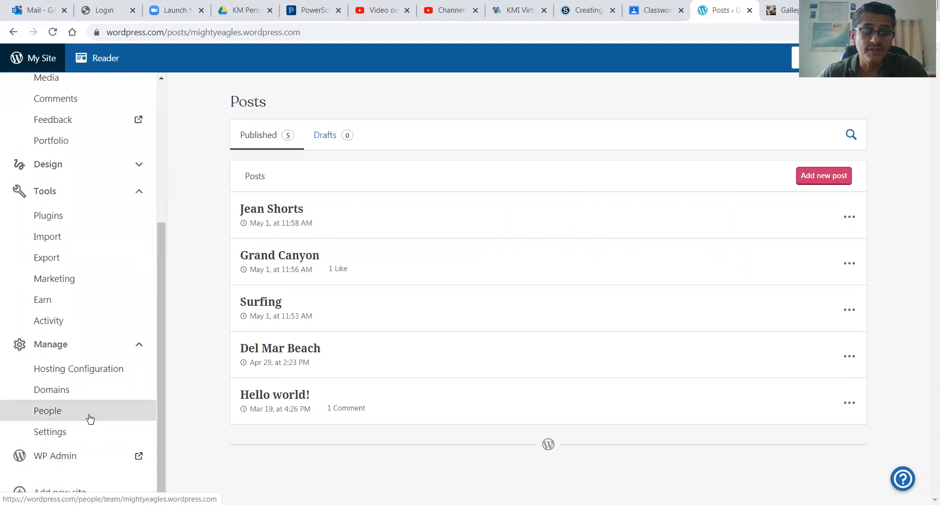
pyautogui.scroll(4, 98, 406)
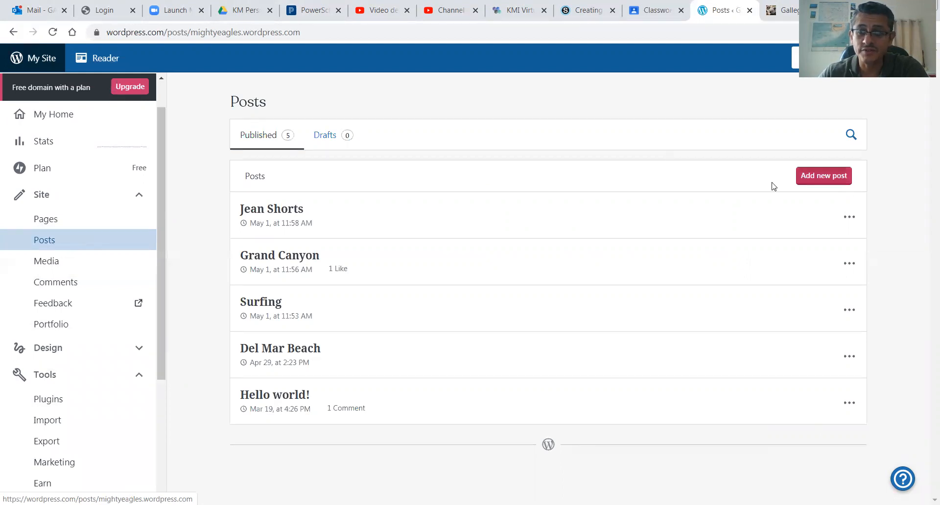
pyautogui.scroll(-4, 63, 350)
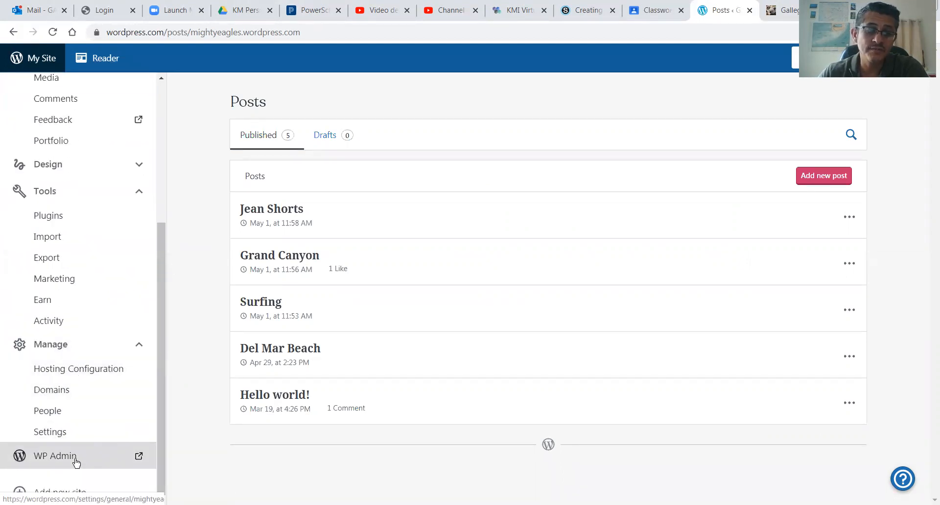
pyautogui.click(68, 458)
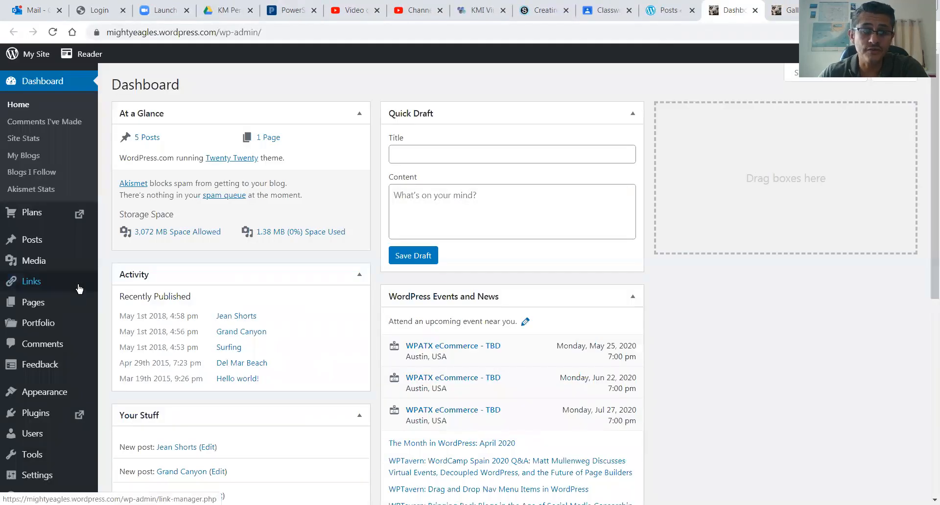
pyautogui.scroll(-7, 49, 250)
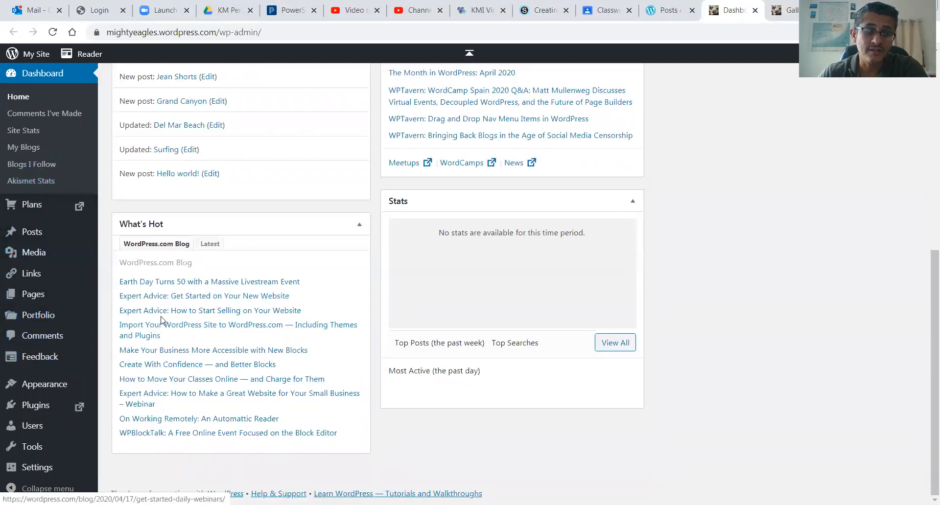
pyautogui.scroll(7, 156, 344)
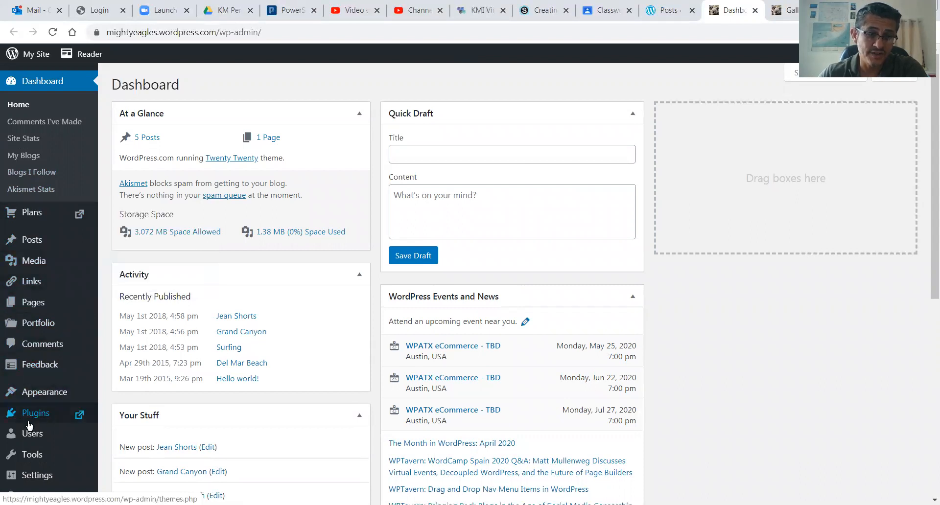
# - Start a new post from the Posts list in WP Admin
pyautogui.moveTo(64, 233)
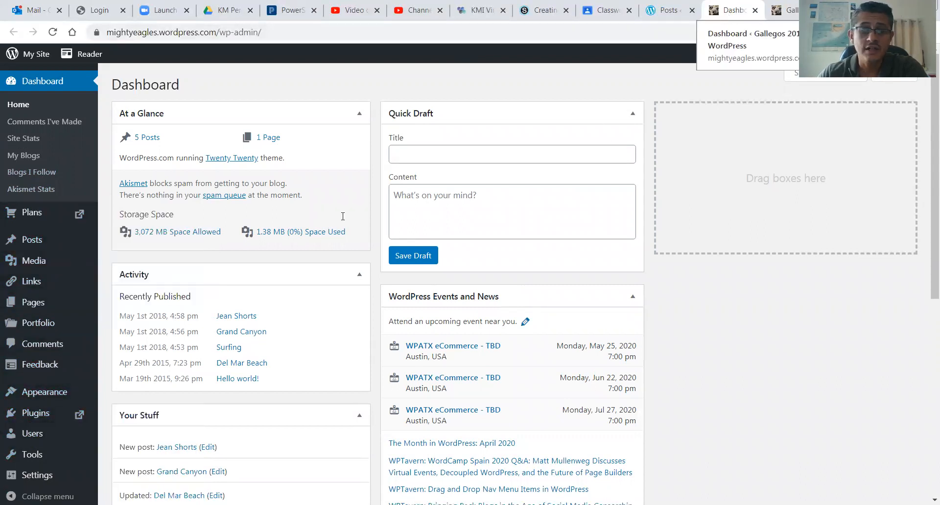
pyautogui.moveTo(30, 242)
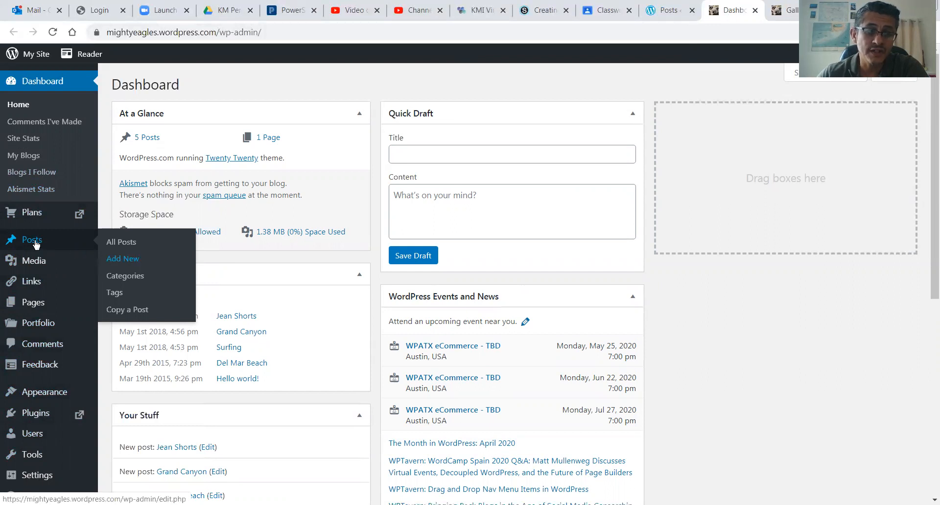
pyautogui.click(33, 240)
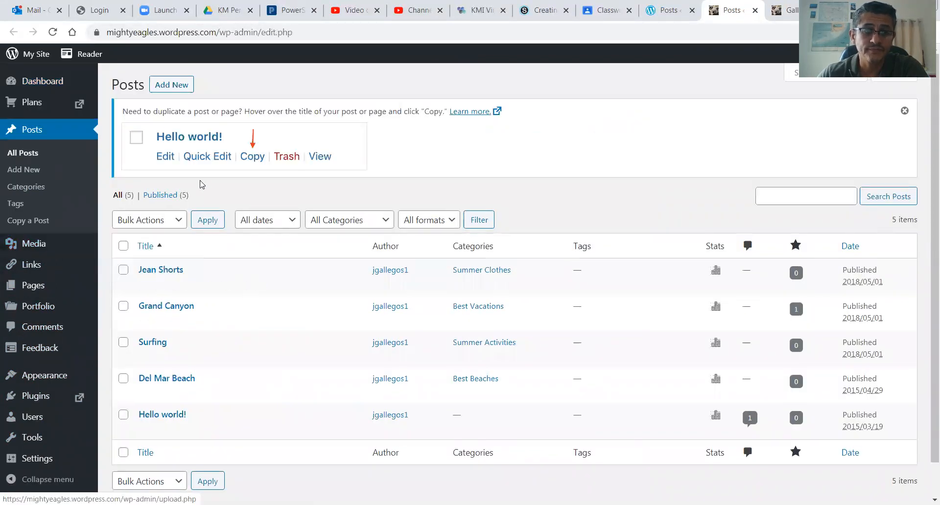
pyautogui.click(176, 86)
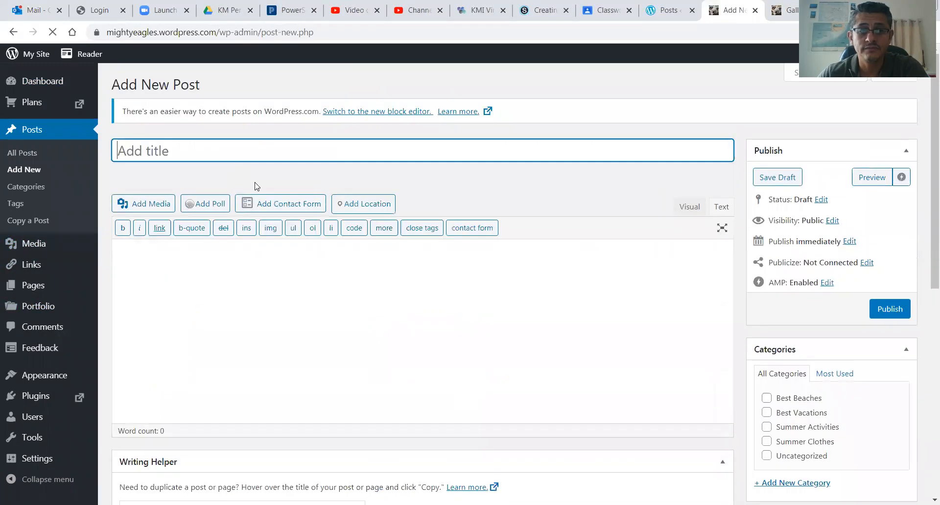
# - Check the post instructions in the Classroom assignment and title the new post "Hello World!!"
pyautogui.click(609, 14)
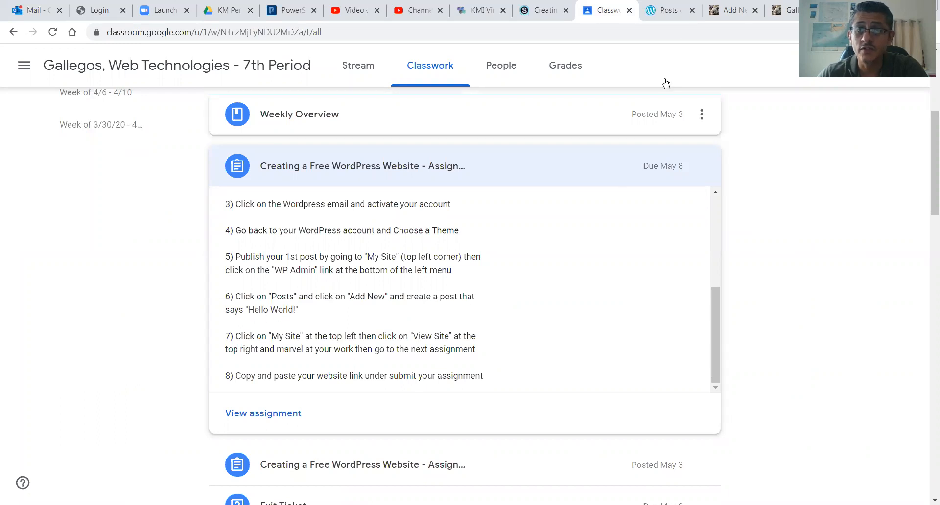
pyautogui.click(734, 12)
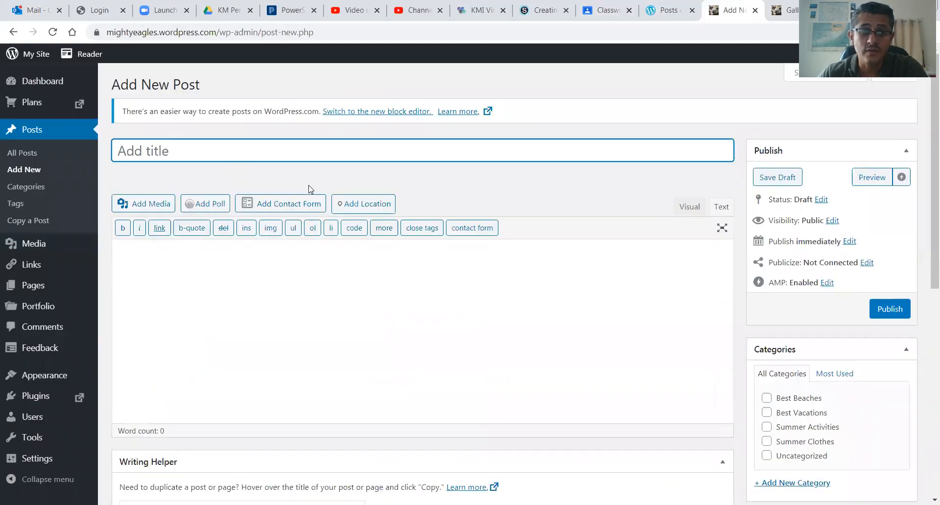
pyautogui.write('He')
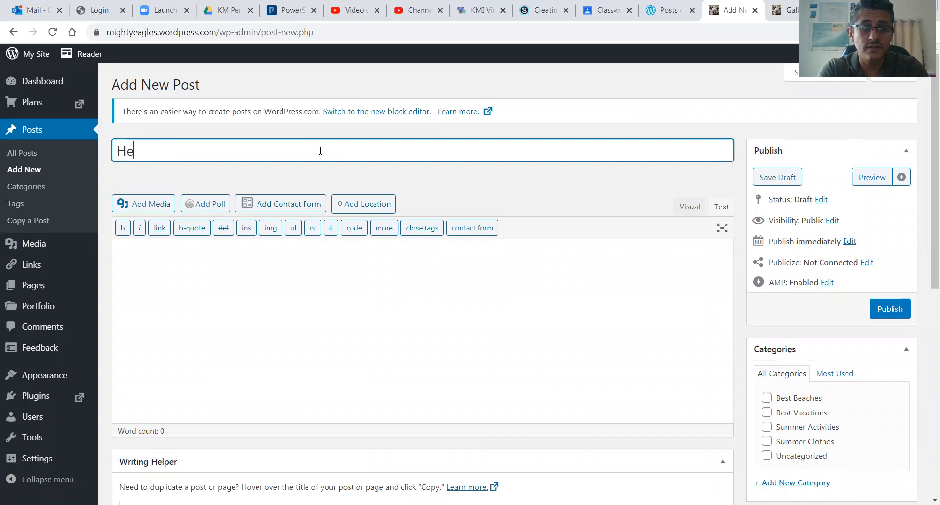
pyautogui.write('llo World!!')
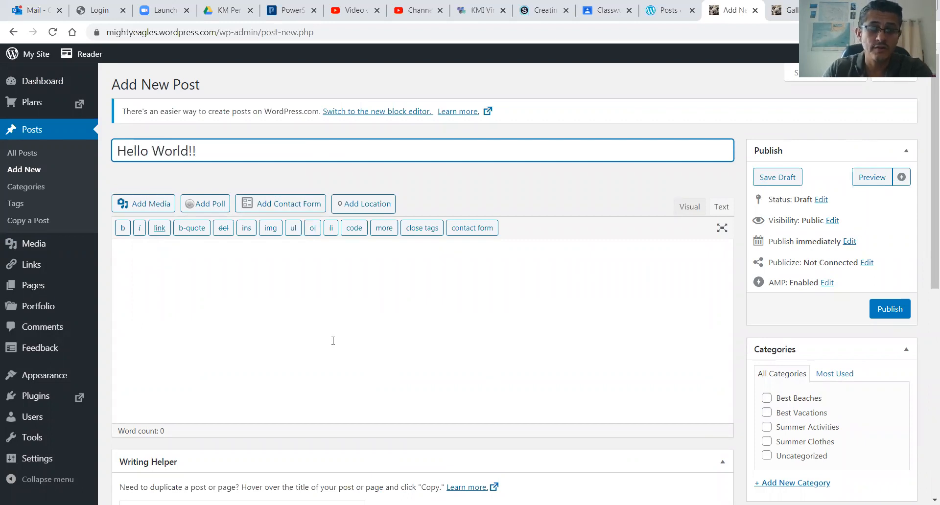
# - Copy the post's title "Hello World!!" into its body text
pyautogui.doubleClick(169, 152)
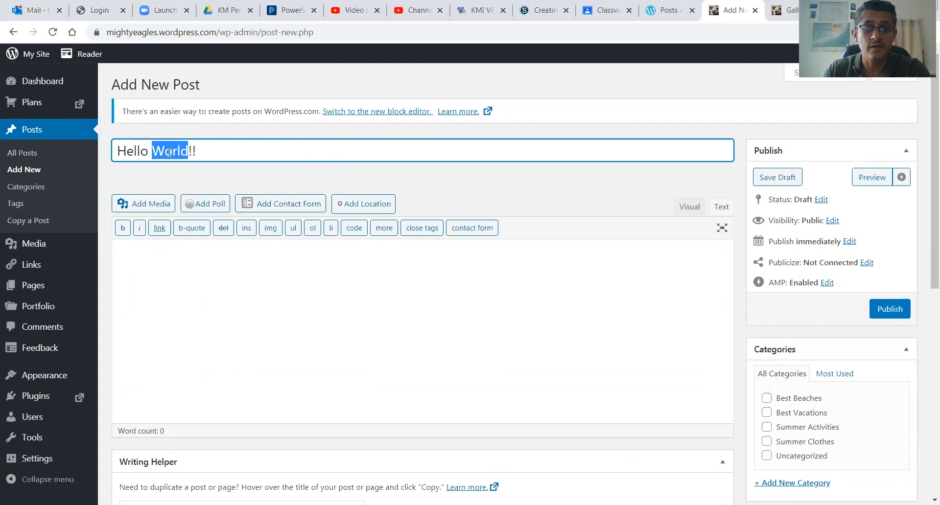
pyautogui.tripleClick(169, 152)
pyautogui.hotkey('ctrl', 'c')
pyautogui.click(279, 294)
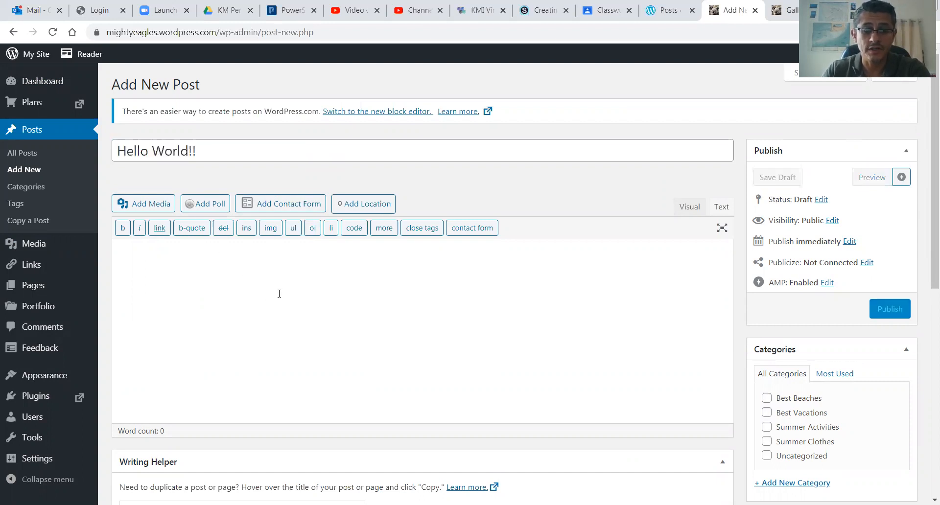
pyautogui.hotkey('ctrl', 'v')
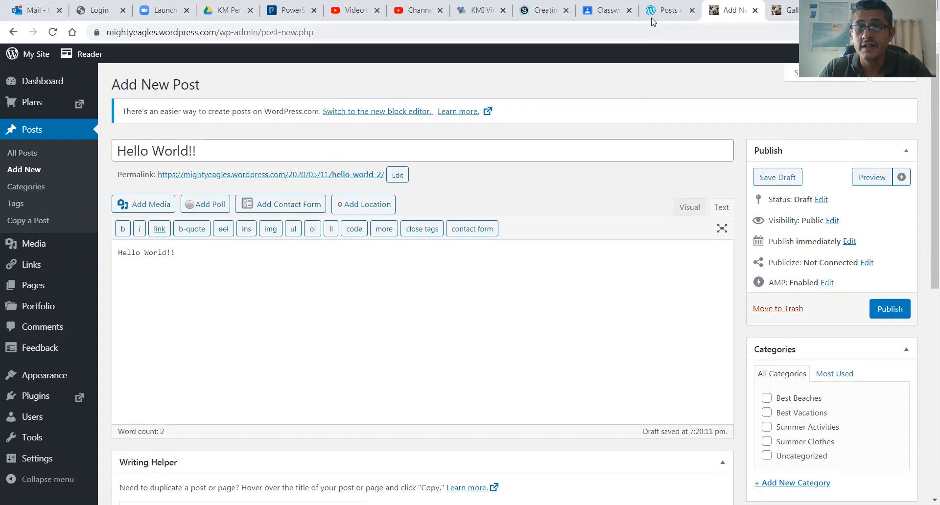
# - Recheck the Classroom assignment instructions and publish the "Hello World!!" post publicly
pyautogui.click(620, 20)
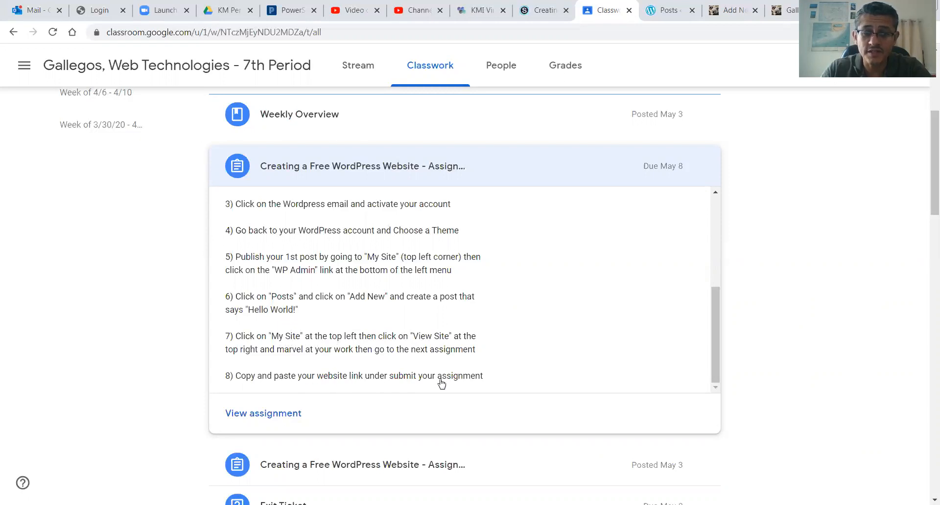
pyautogui.click(731, 10)
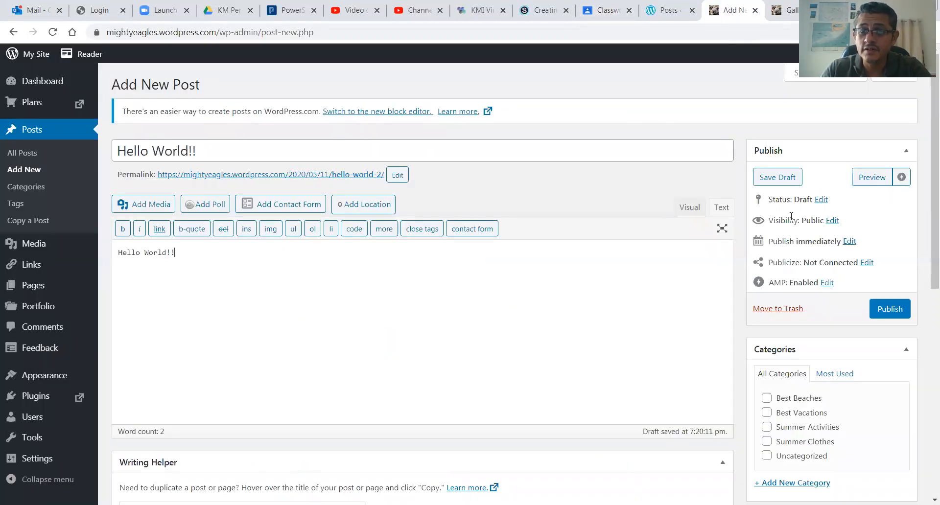
pyautogui.click(815, 148)
pyautogui.click(794, 148)
pyautogui.scroll(-1, 812, 166)
pyautogui.scroll(-2, 896, 242)
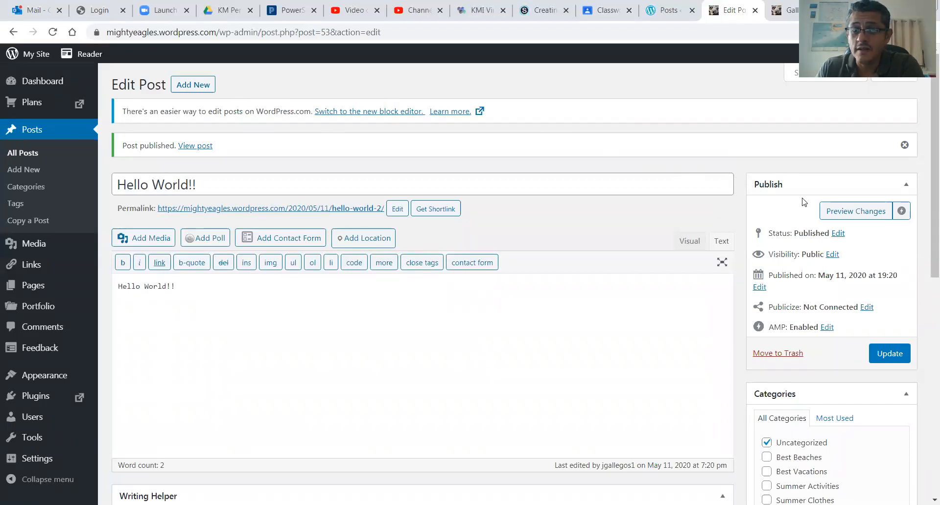
# - View the live site from My Site and look through its home page
pyautogui.click(41, 58)
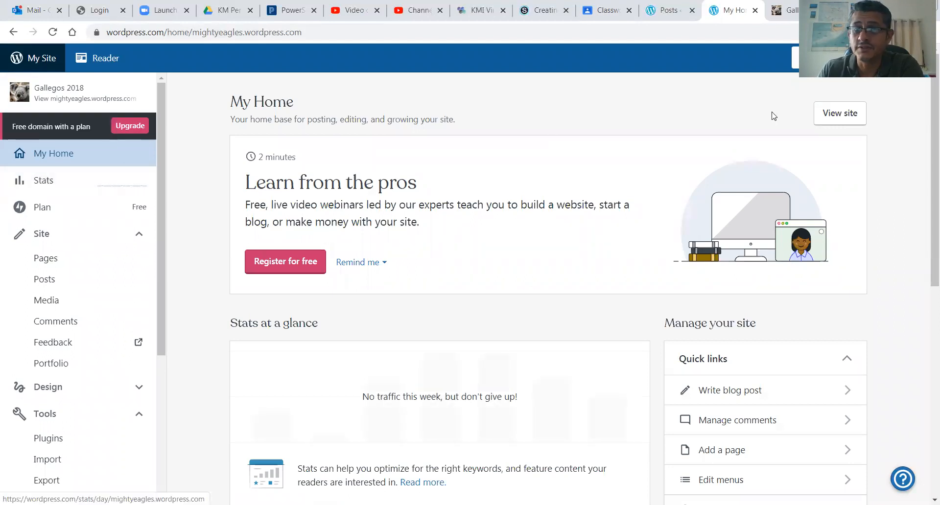
pyautogui.click(839, 117)
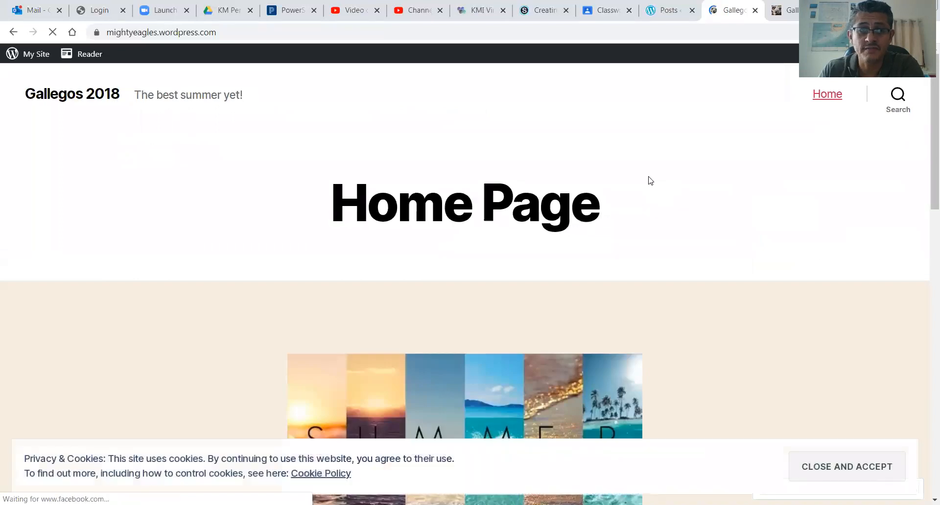
pyautogui.scroll(-2, 649, 179)
pyautogui.scroll(-10, 649, 180)
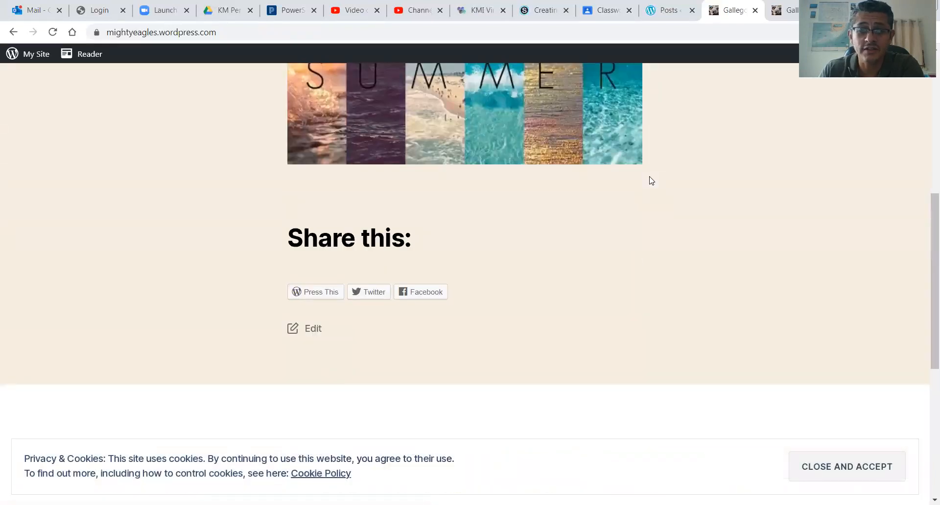
pyautogui.scroll(12, 652, 184)
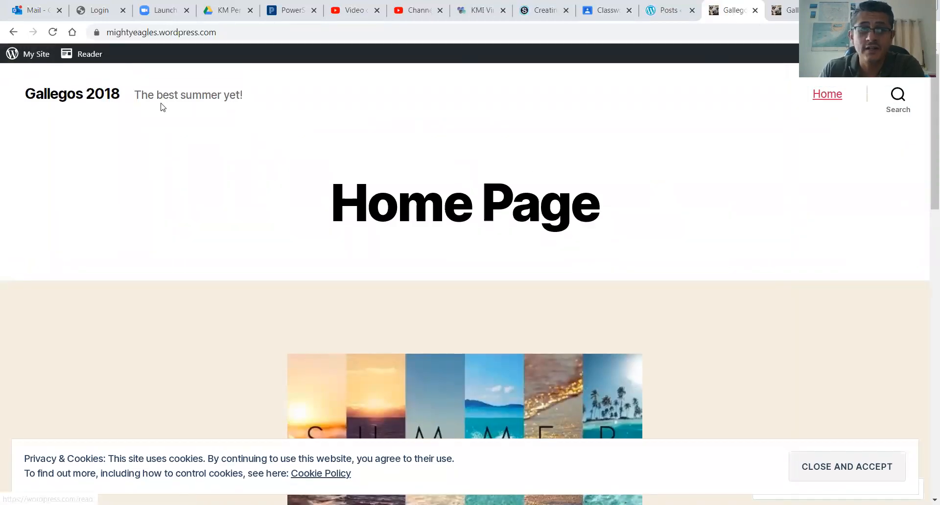
# - Return to My Site and view the published "Hello World!!" post from the site's Posts list
pyautogui.click(13, 31)
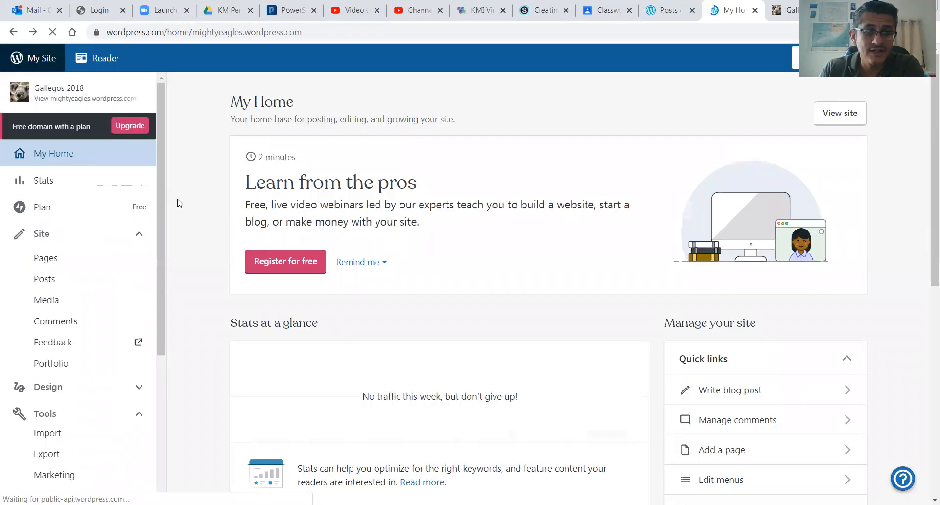
pyautogui.scroll(-1, 185, 255)
pyautogui.click(52, 280)
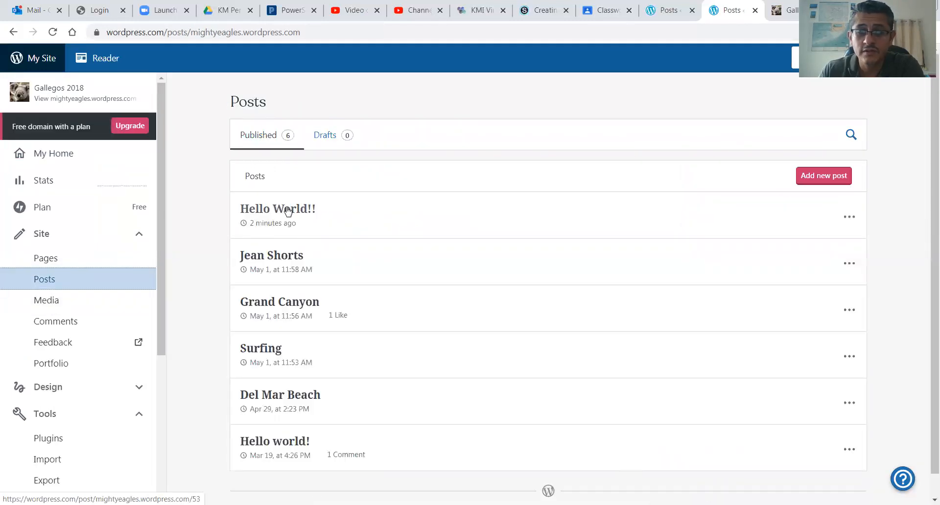
pyautogui.click(849, 217)
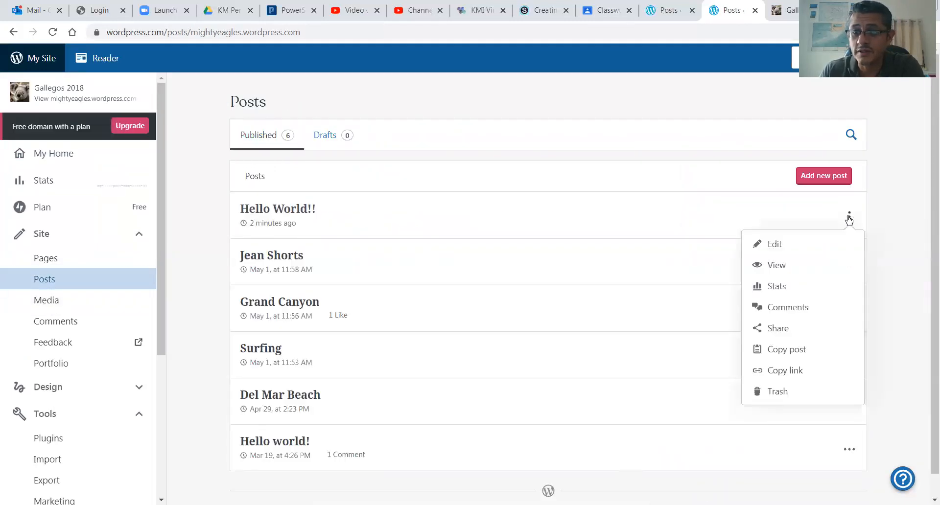
pyautogui.click(772, 266)
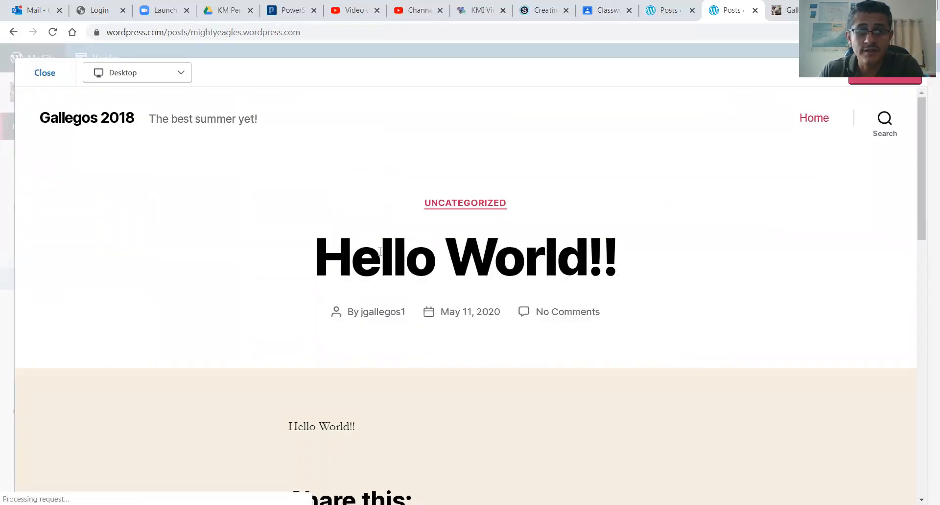
pyautogui.moveTo(316, 260); pyautogui.dragTo(644, 266)
pyautogui.click(653, 265)
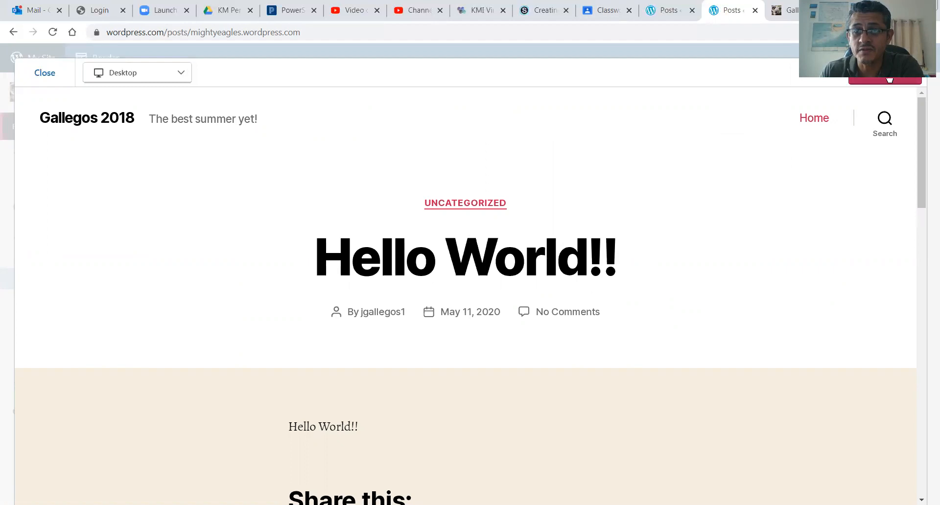
# - Open the previewed "Hello World!!" post on its own page and highlight its full web address
pyautogui.click(889, 79)
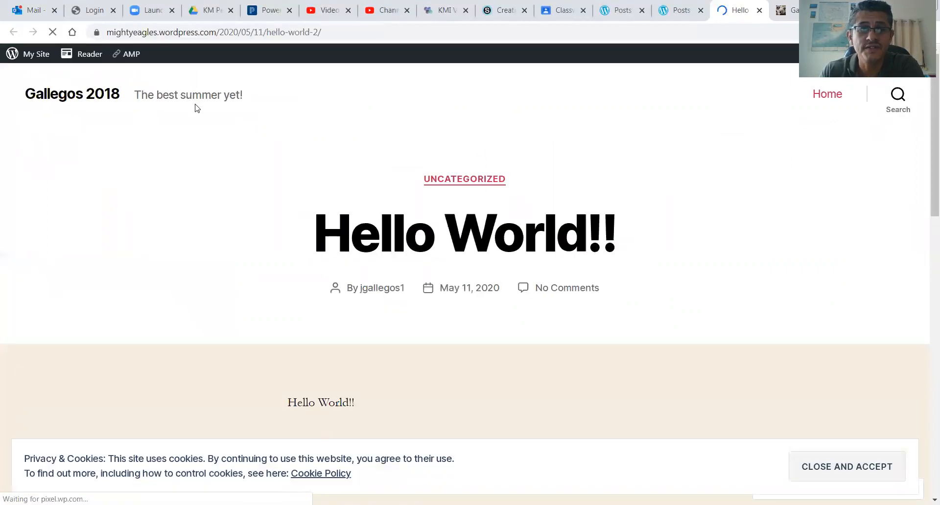
pyautogui.moveTo(108, 32); pyautogui.dragTo(335, 27)
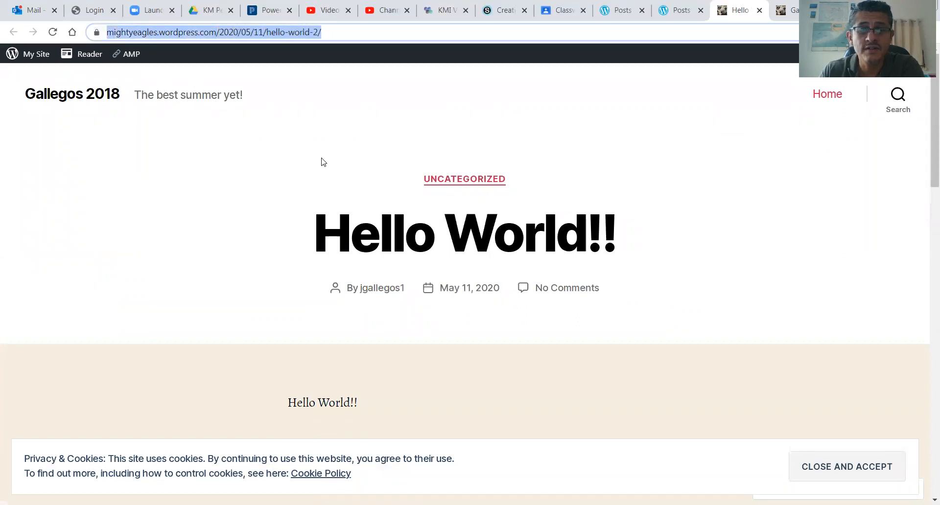
pyautogui.click(563, 215)
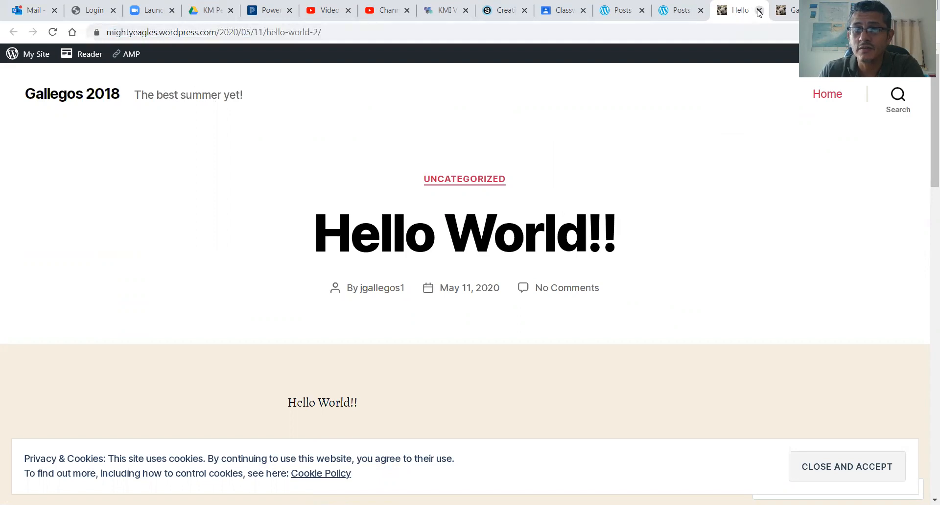
# - Close the live post page and its preview tab, and return to the remaining WordPress Posts list
pyautogui.click(758, 10)
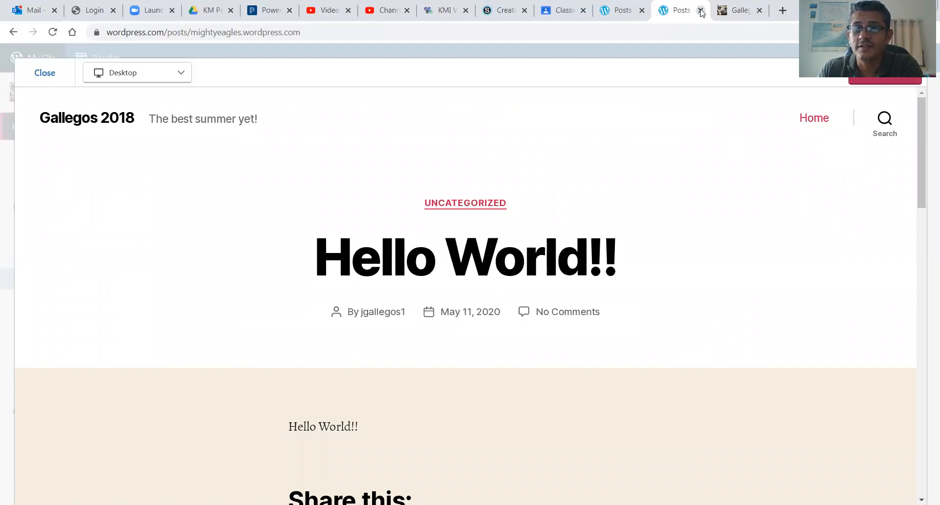
pyautogui.click(700, 10)
pyautogui.click(620, 11)
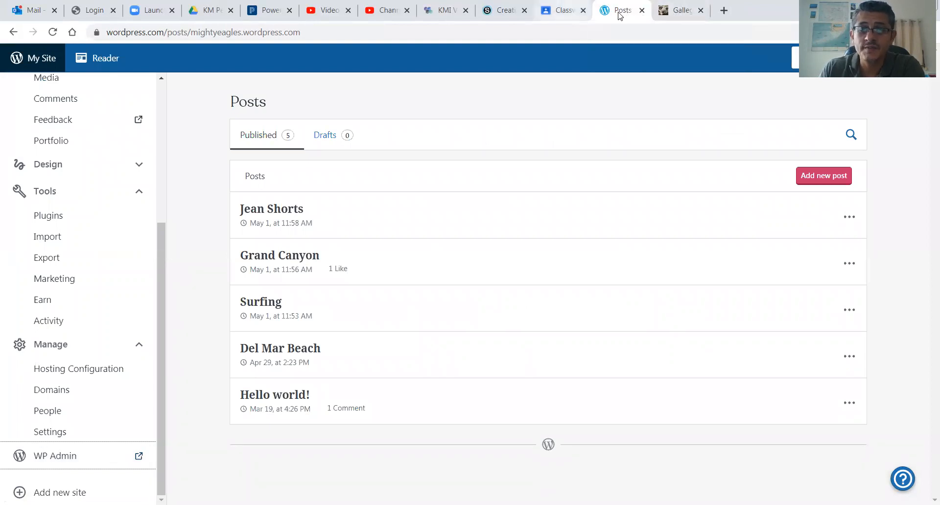
# - Review the first assignment's last steps in Classroom, then expand and read the WordPress website assignment posted May 3
pyautogui.click(562, 11)
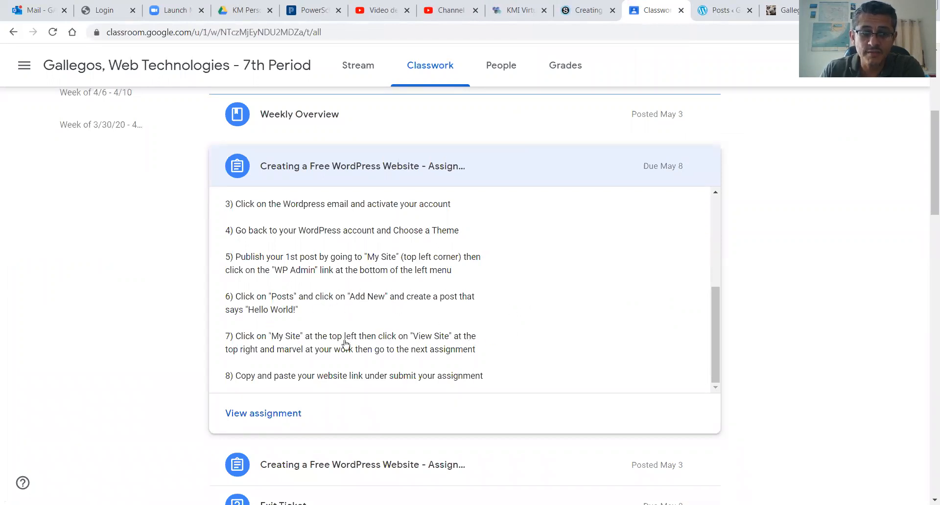
pyautogui.scroll(-1, 511, 337)
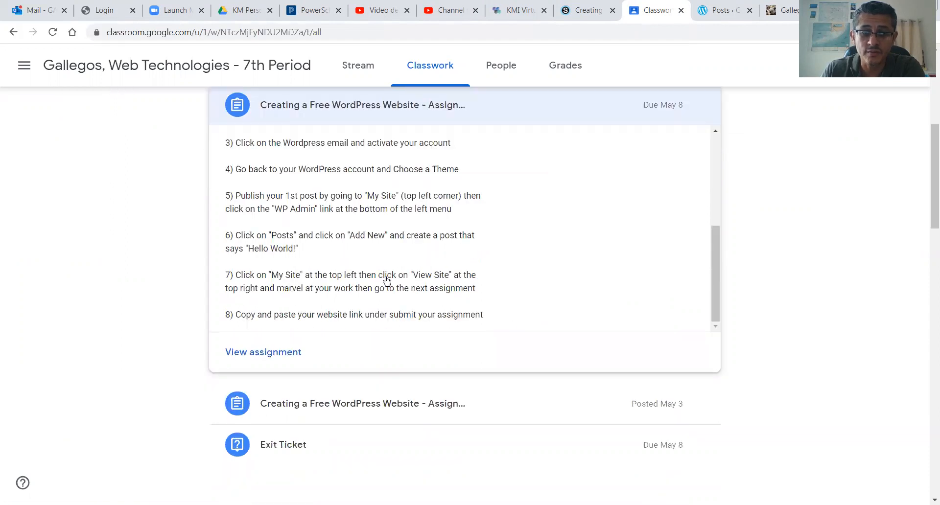
pyautogui.click(457, 402)
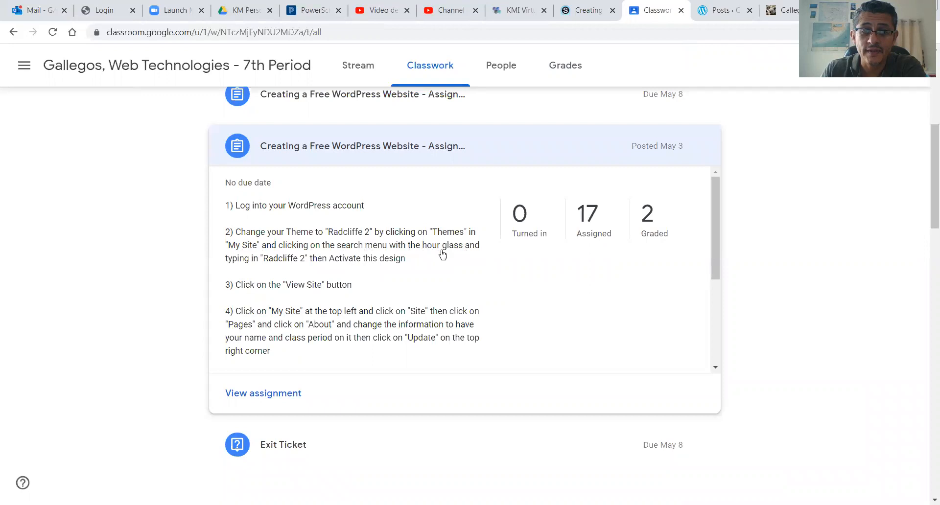
pyautogui.moveTo(337, 236); pyautogui.dragTo(420, 268)
pyautogui.scroll(-3, 335, 309)
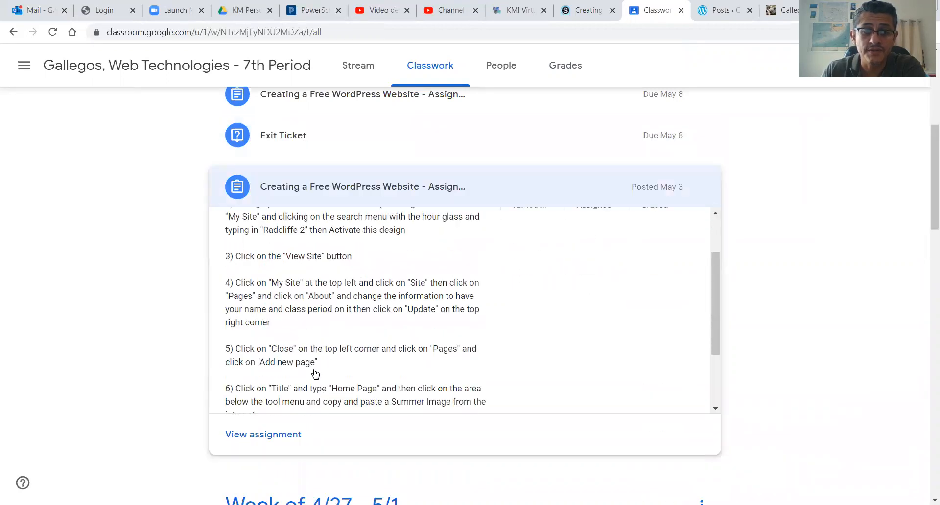
# - Open the full instructions of Creating a Free WordPress Website - Assignment 2 and highlight the theme name "Radcliffe 2"
pyautogui.click(279, 434)
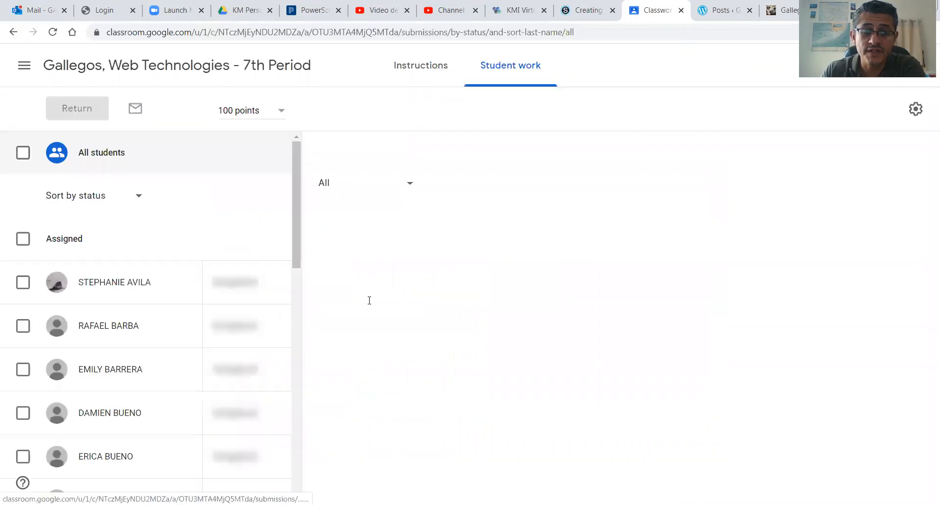
pyautogui.click(428, 71)
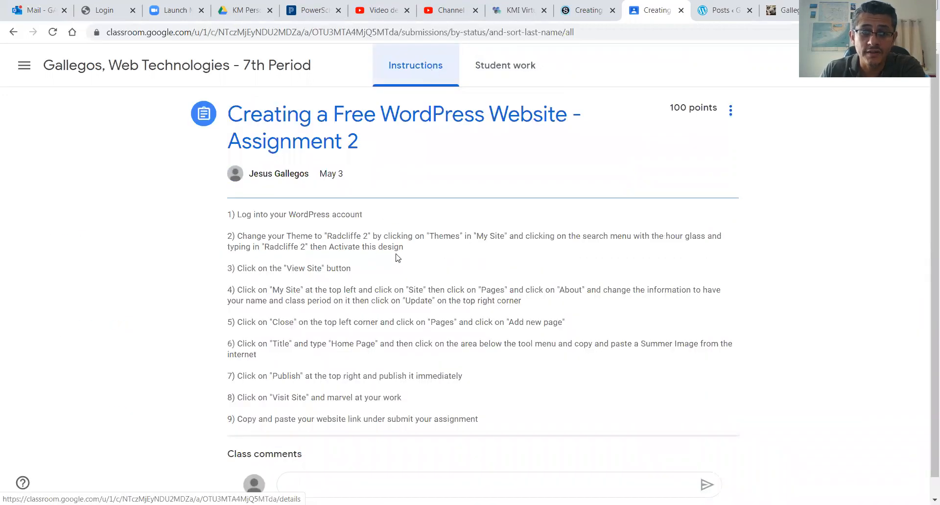
pyautogui.moveTo(327, 235); pyautogui.dragTo(368, 233)
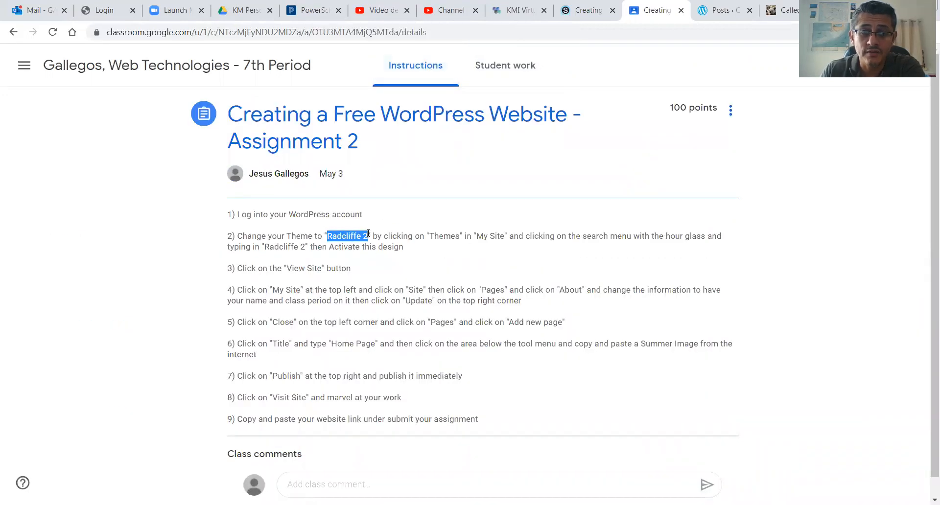
# - Copy the theme name "Radcliffe 2" from the assignment and open the WordPress site's theme gallery
pyautogui.rightClick(353, 237)
pyautogui.click(381, 248)
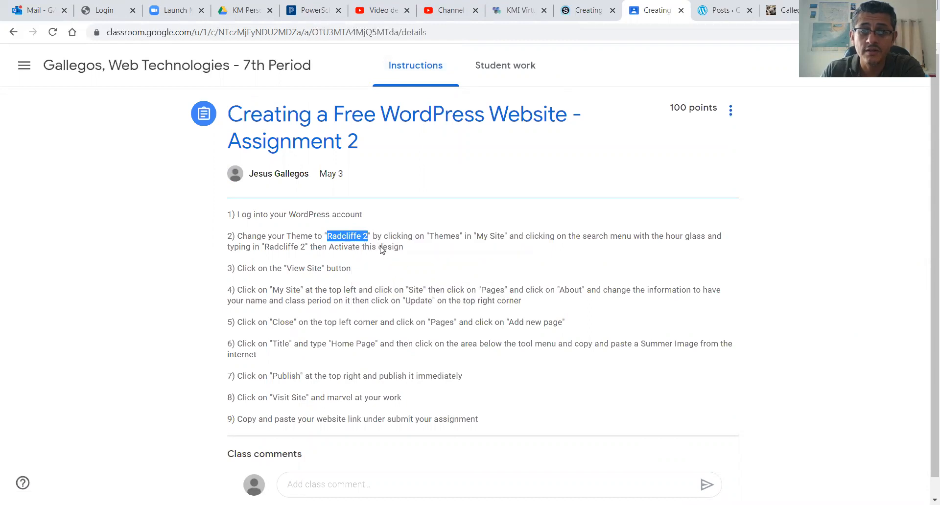
pyautogui.click(783, 10)
pyautogui.click(713, 9)
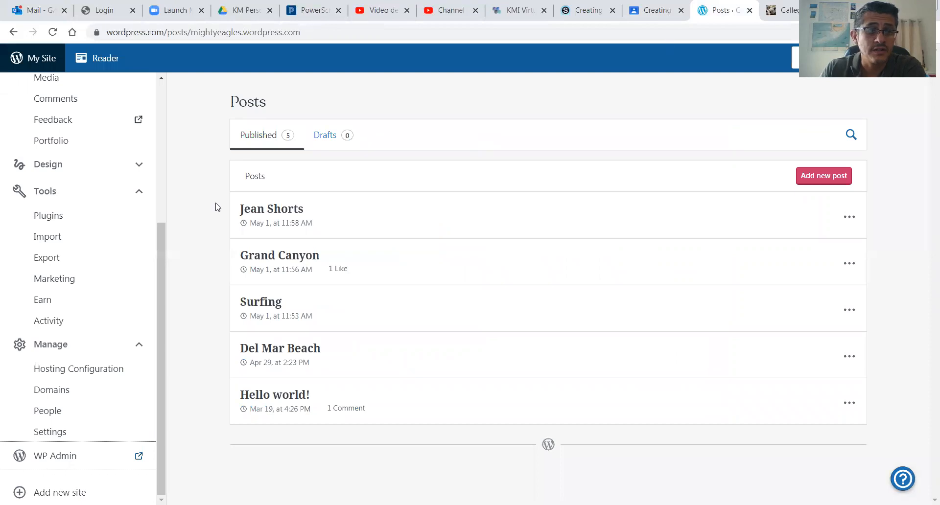
pyautogui.moveTo(160, 298)
pyautogui.mouseDown()
pyautogui.moveTo(166, 161)
pyautogui.moveTo(173, 306)
pyautogui.moveTo(174, 270)
pyautogui.moveTo(172, 253)
pyautogui.moveTo(166, 311)
pyautogui.mouseUp()
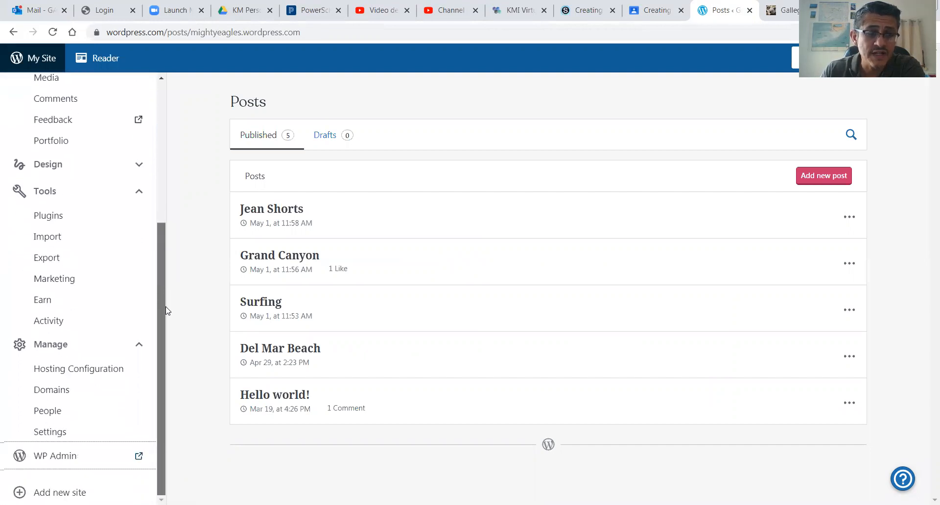
pyautogui.click(139, 167)
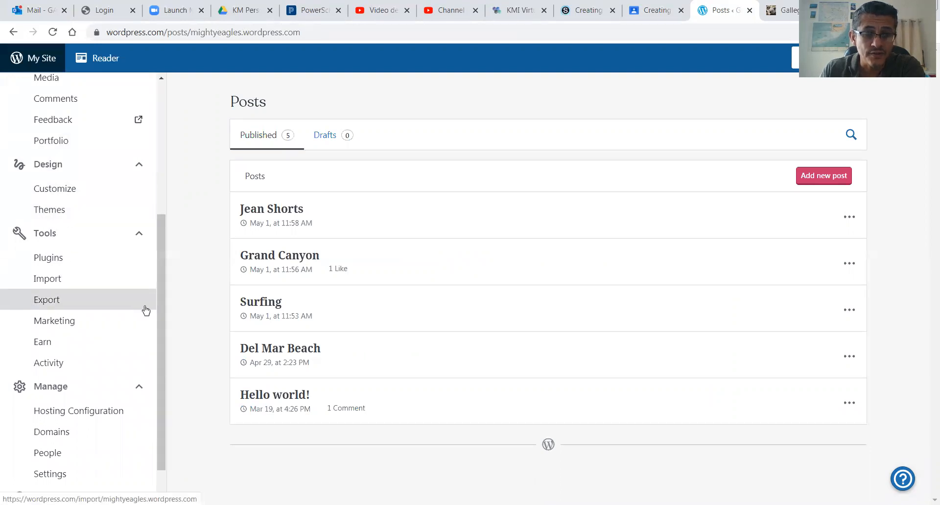
pyautogui.click(48, 211)
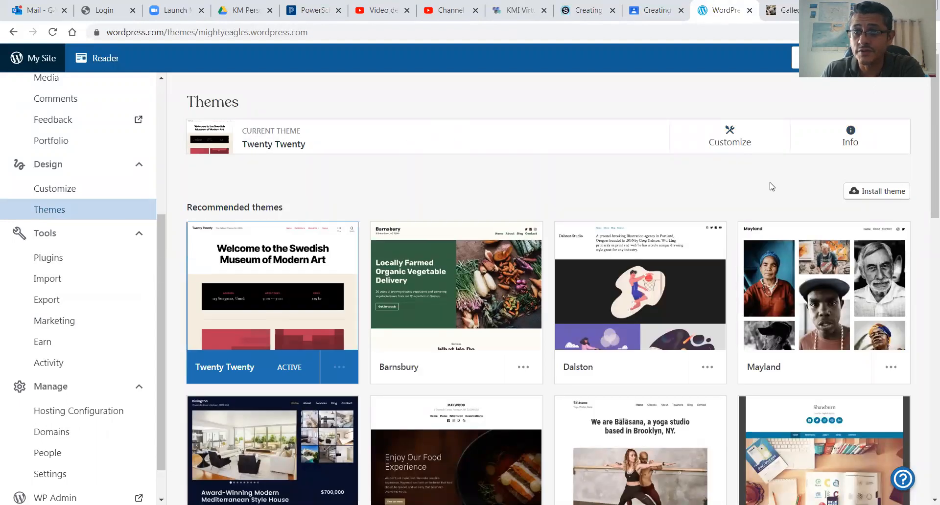
# - Look over the recommended themes and open the theme management page in WP Admin
pyautogui.scroll(-3, 473, 190)
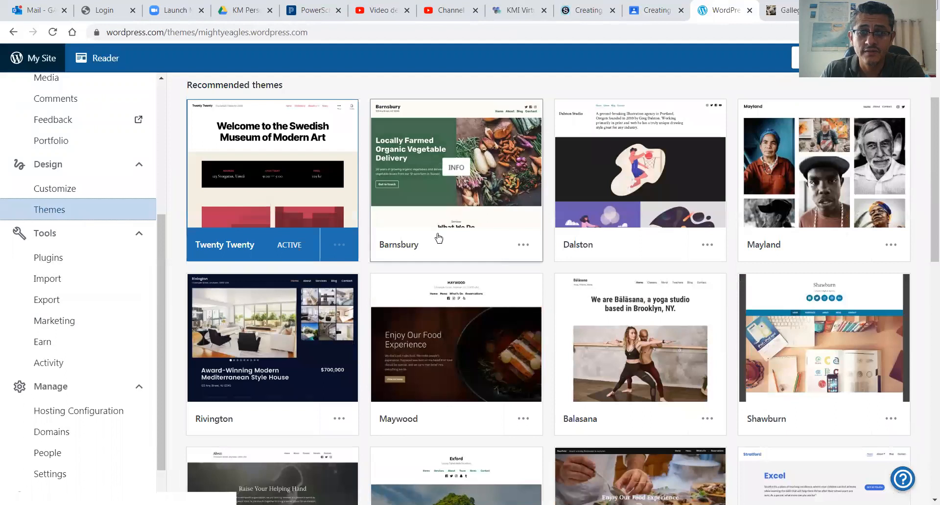
pyautogui.scroll(-2, 602, 274)
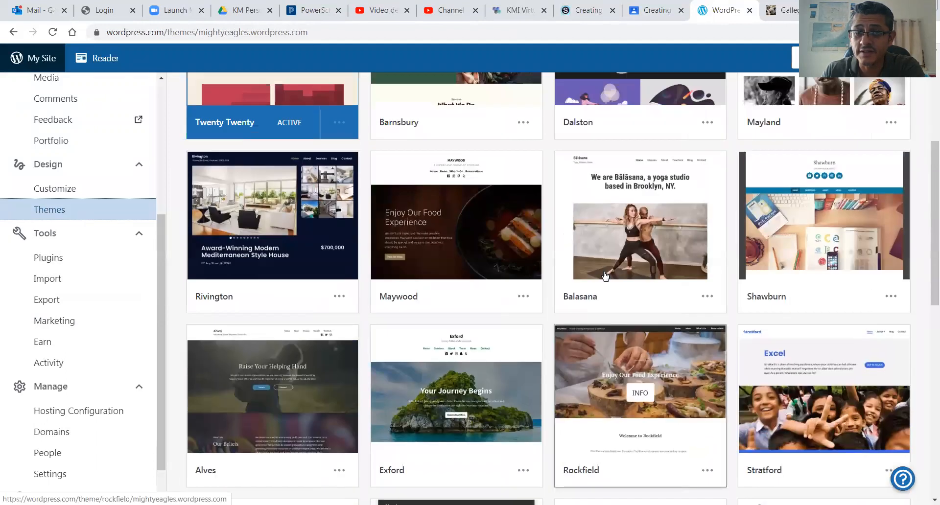
pyautogui.scroll(1, 607, 277)
pyautogui.scroll(3, 607, 277)
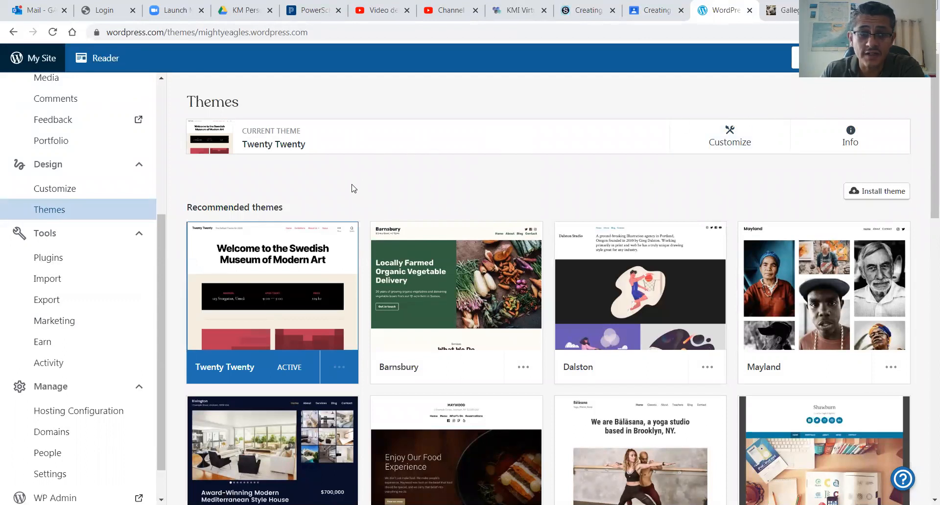
pyautogui.scroll(-5, 98, 391)
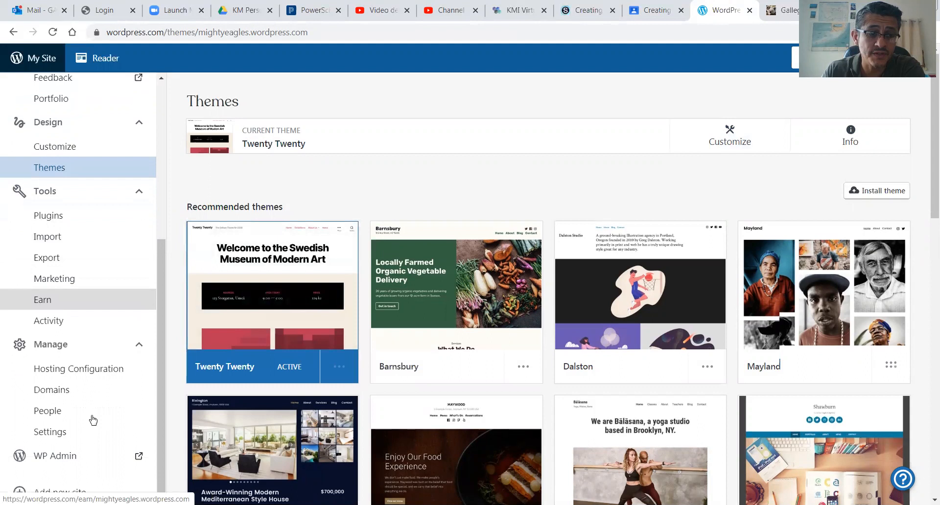
pyautogui.click(52, 456)
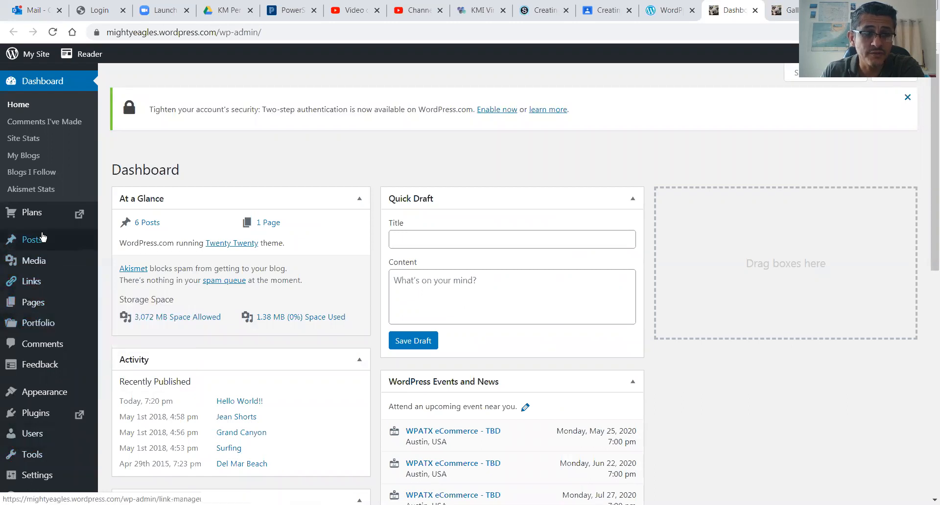
pyautogui.scroll(-3, 47, 326)
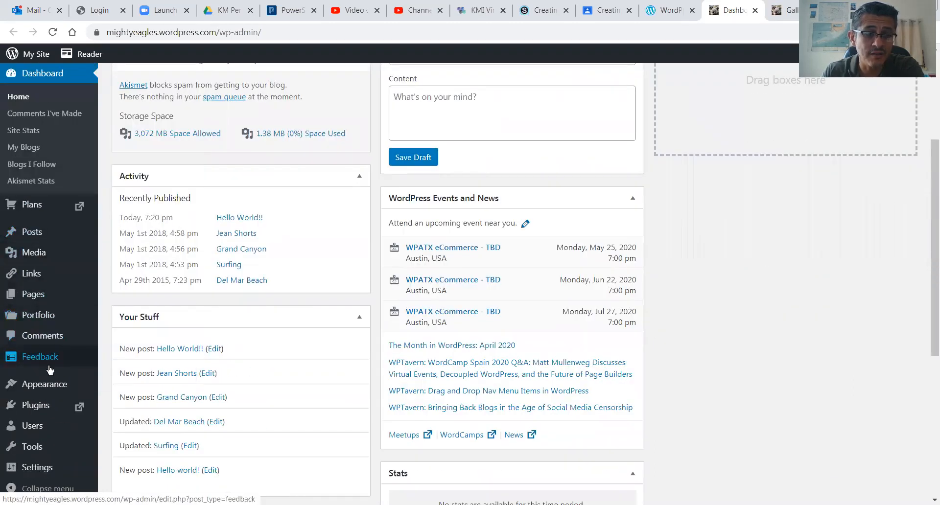
pyautogui.moveTo(37, 384)
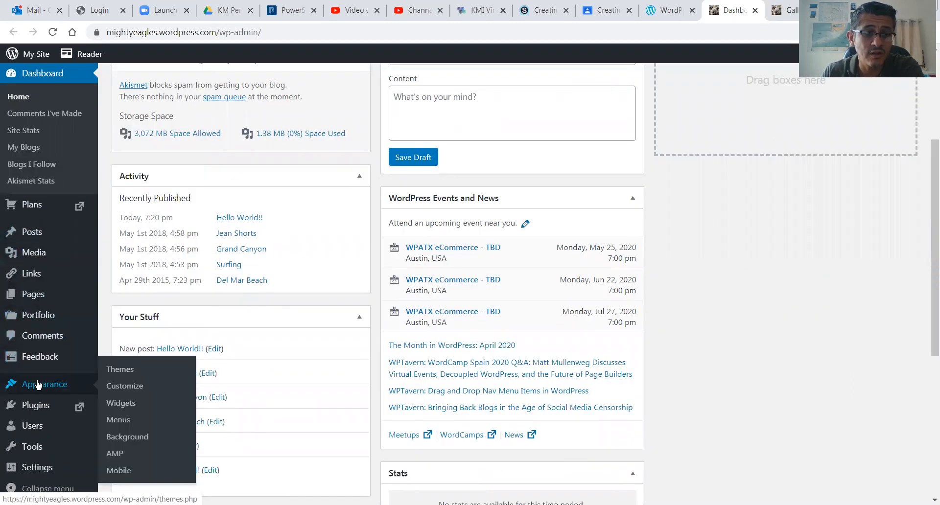
pyautogui.click(121, 371)
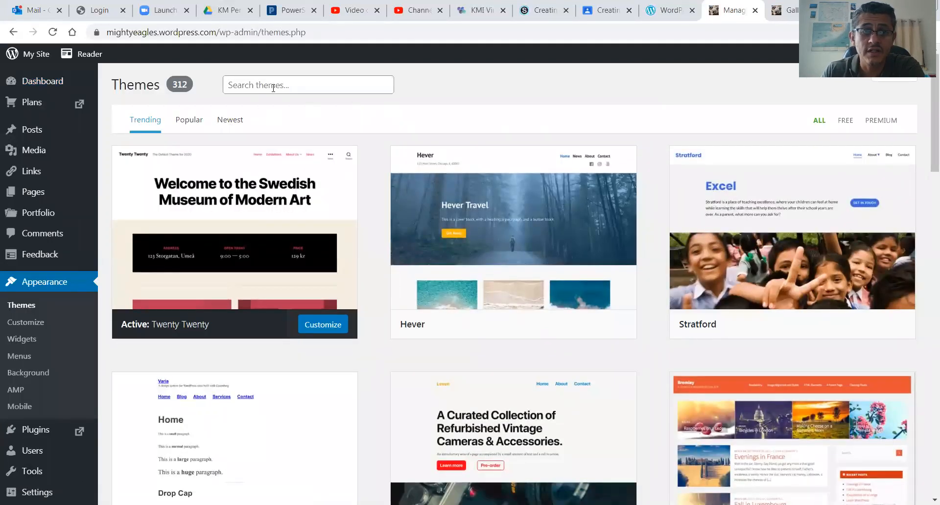
# - Search the WP Admin themes for "Radcliffe 2" using the copied name
pyautogui.click(241, 84)
pyautogui.rightClick(241, 84)
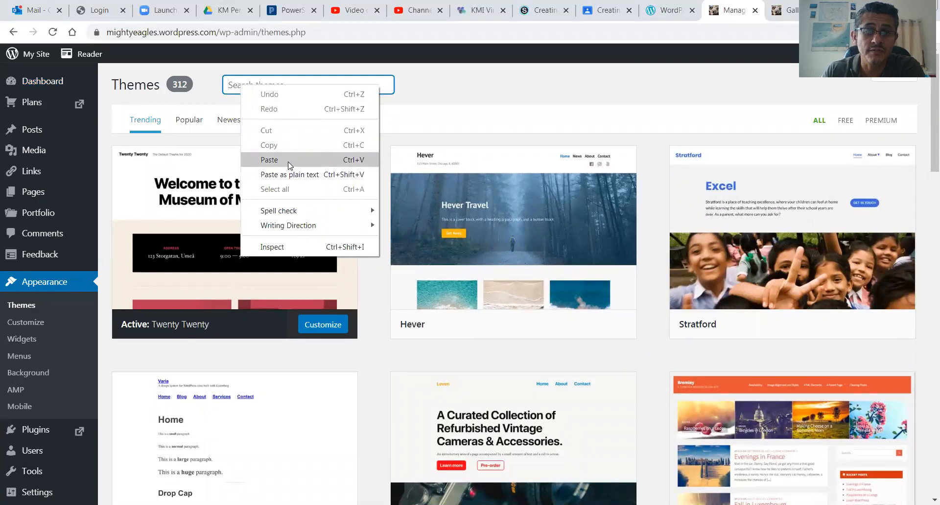
pyautogui.click(269, 160)
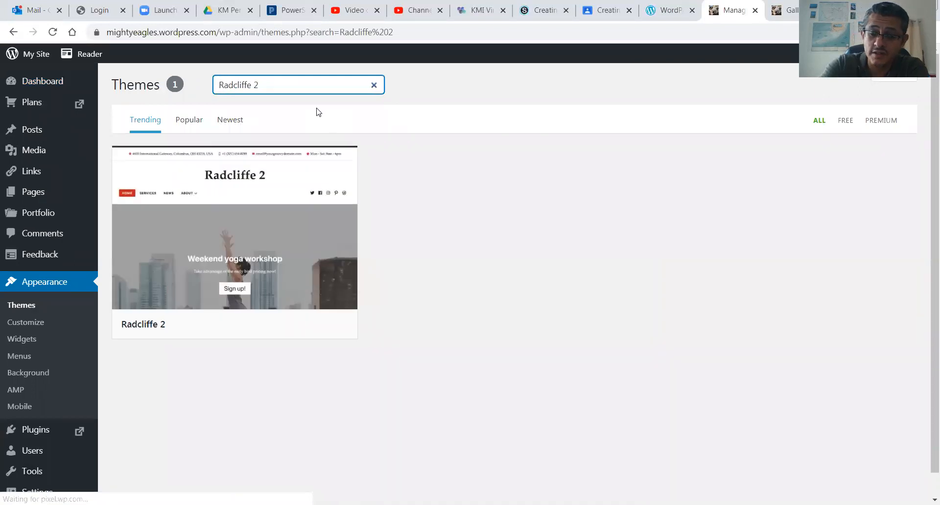
# - Activate the Radcliffe 2 theme on the site and dismiss the thank-you dialog
pyautogui.moveTo(234, 193)
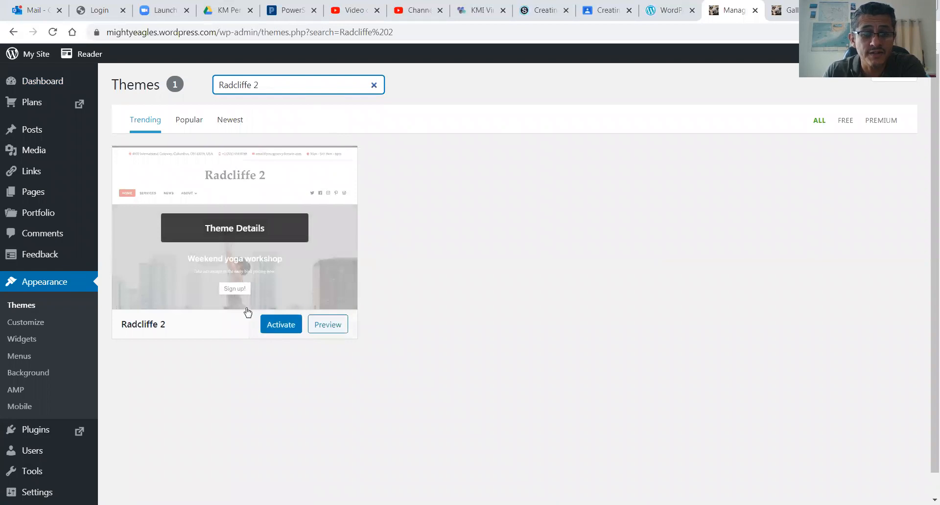
pyautogui.click(280, 327)
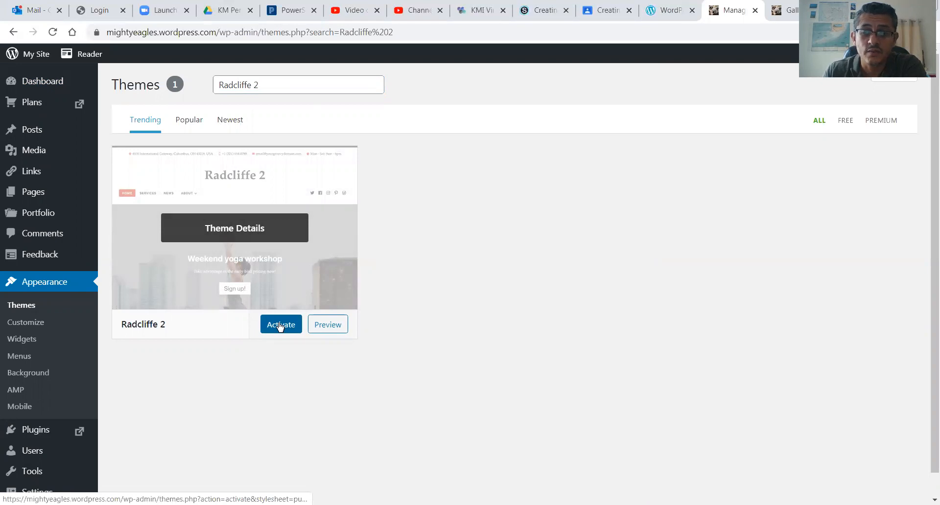
pyautogui.click(280, 327)
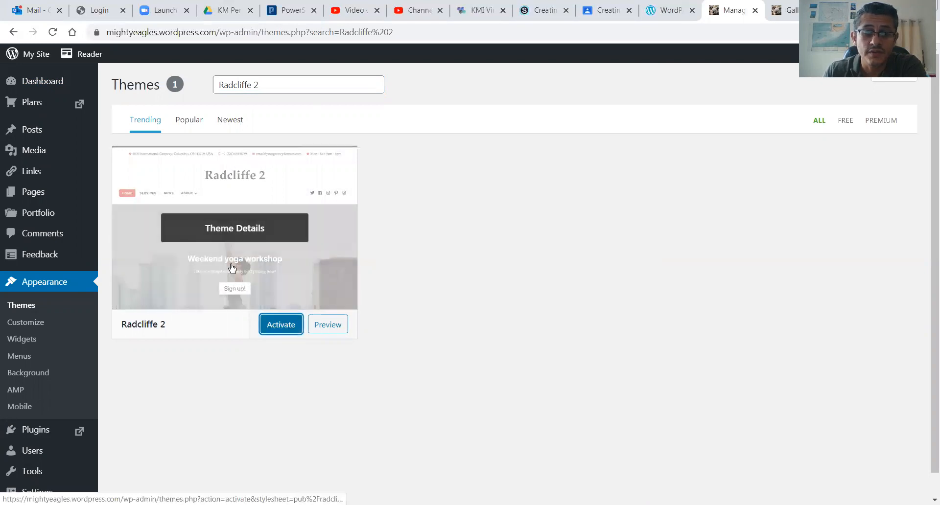
pyautogui.click(279, 328)
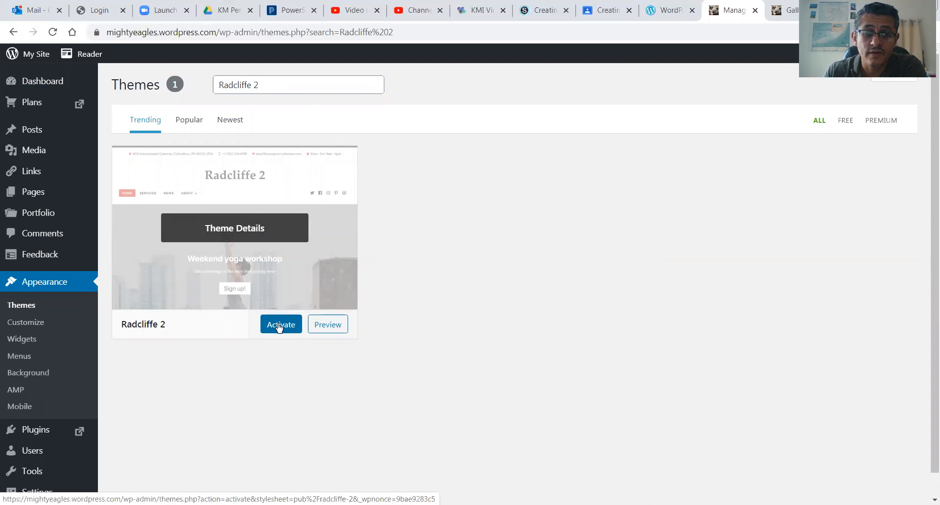
pyautogui.click(279, 328)
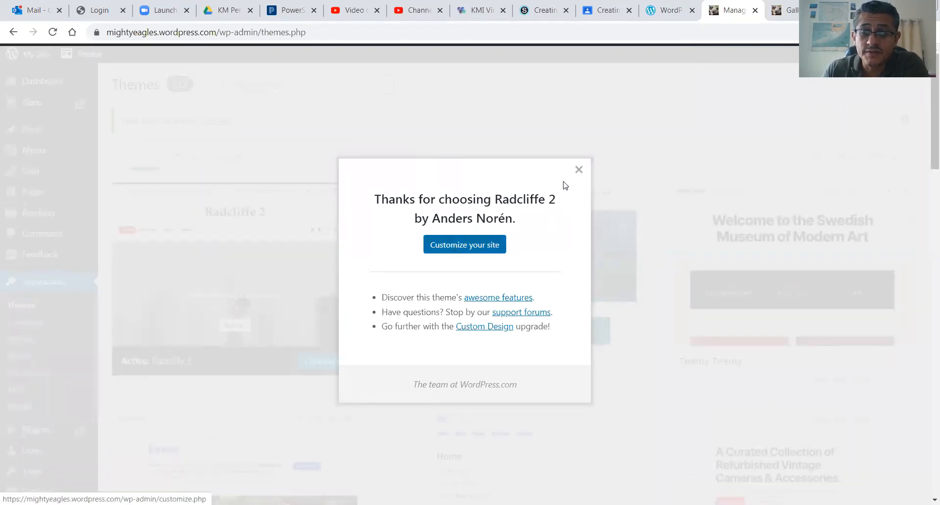
pyautogui.click(579, 170)
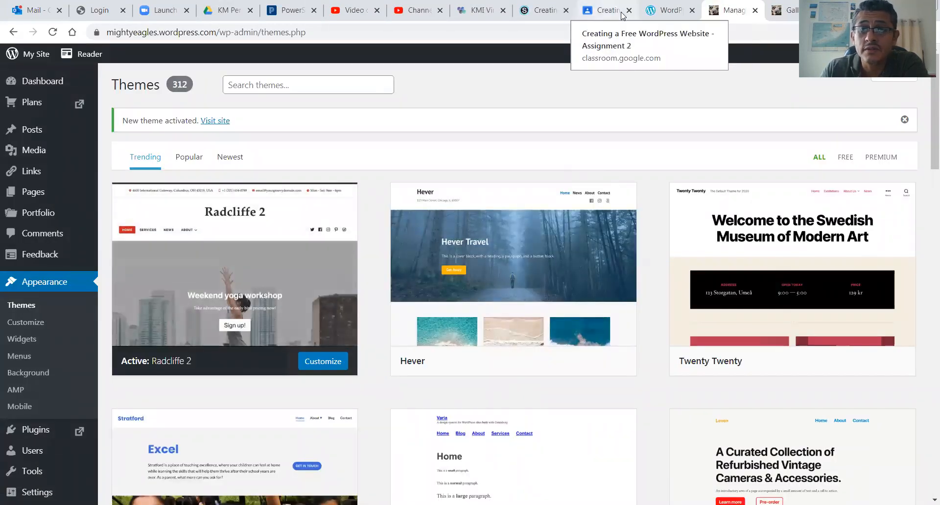
# - Check the "View Site" instruction in the Classroom assignment, and reload the live site to examine its home page
pyautogui.click(606, 11)
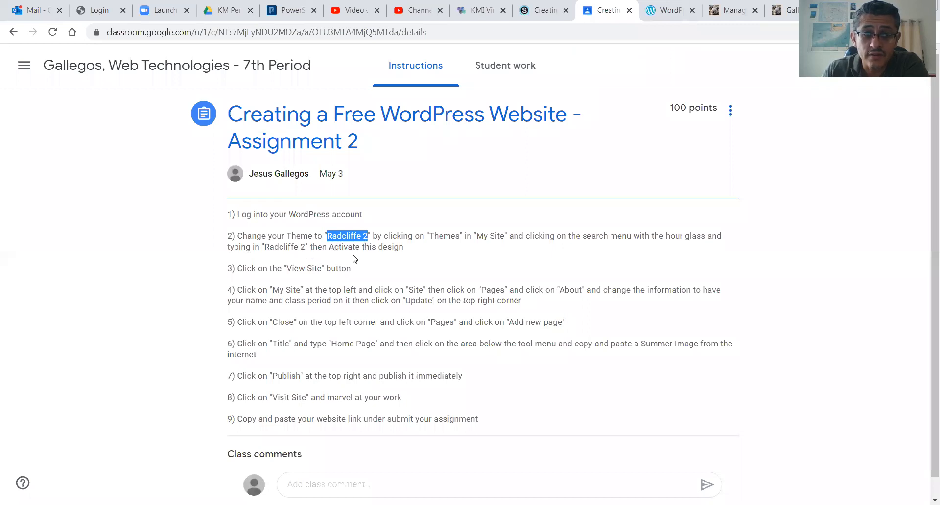
pyautogui.doubleClick(342, 269)
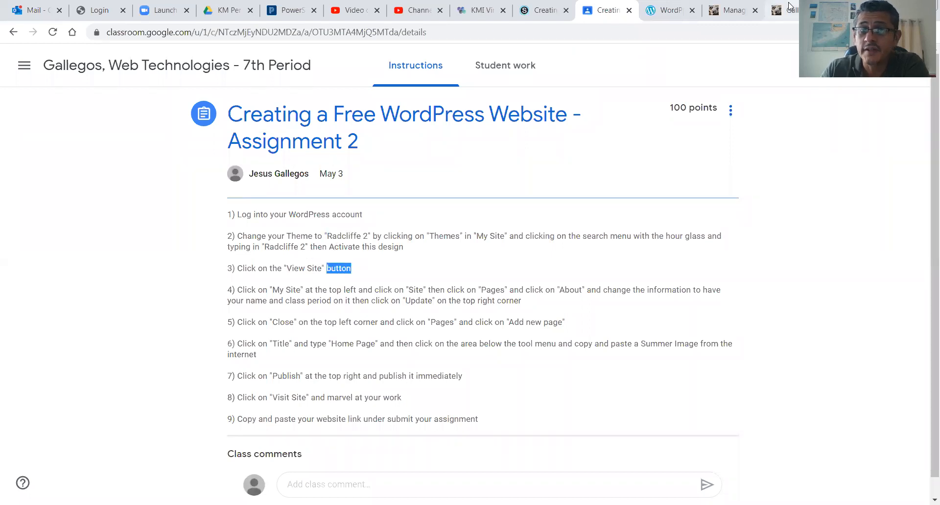
pyautogui.click(729, 12)
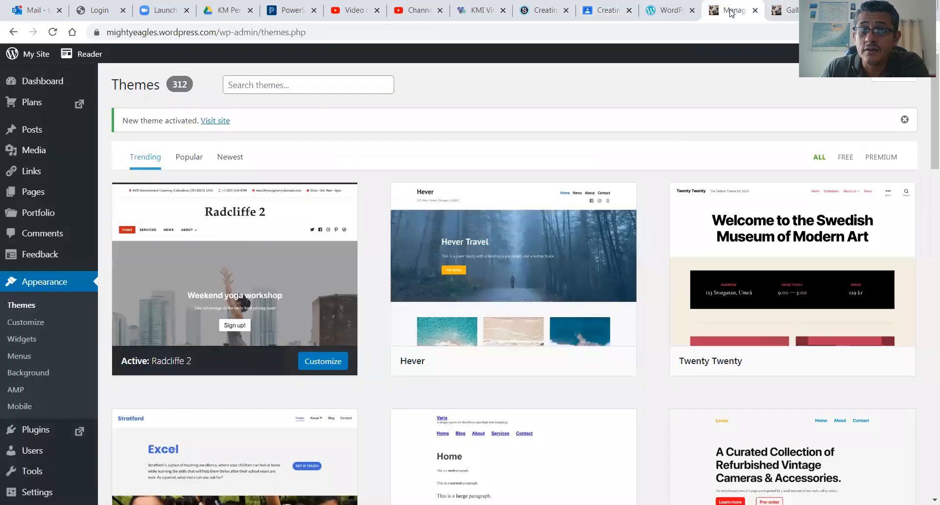
pyautogui.click(786, 11)
pyautogui.click(52, 32)
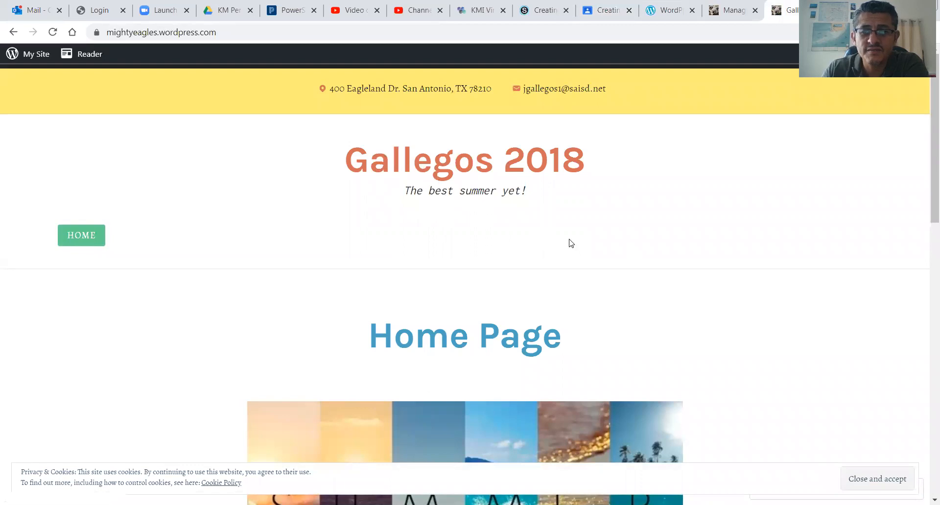
pyautogui.scroll(-1, 571, 319)
pyautogui.scroll(-10, 571, 319)
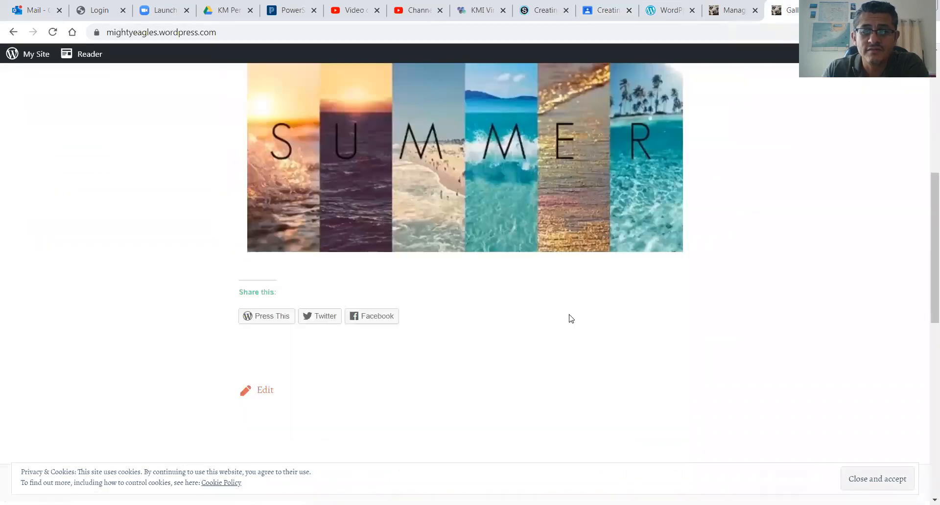
pyautogui.scroll(3, 571, 319)
pyautogui.scroll(8, 571, 319)
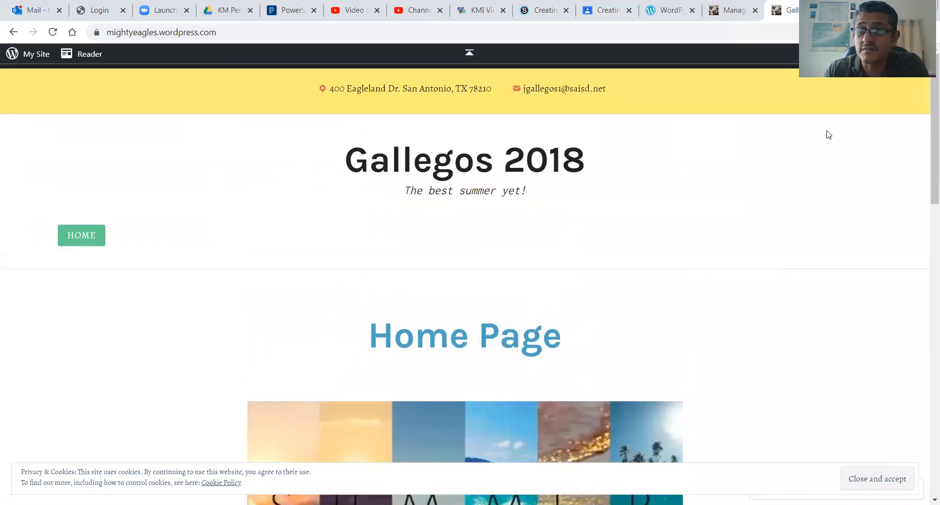
# - Return to the Classroom assignment and highlight "Pages" and "About" in its fourth instruction
pyautogui.click(728, 11)
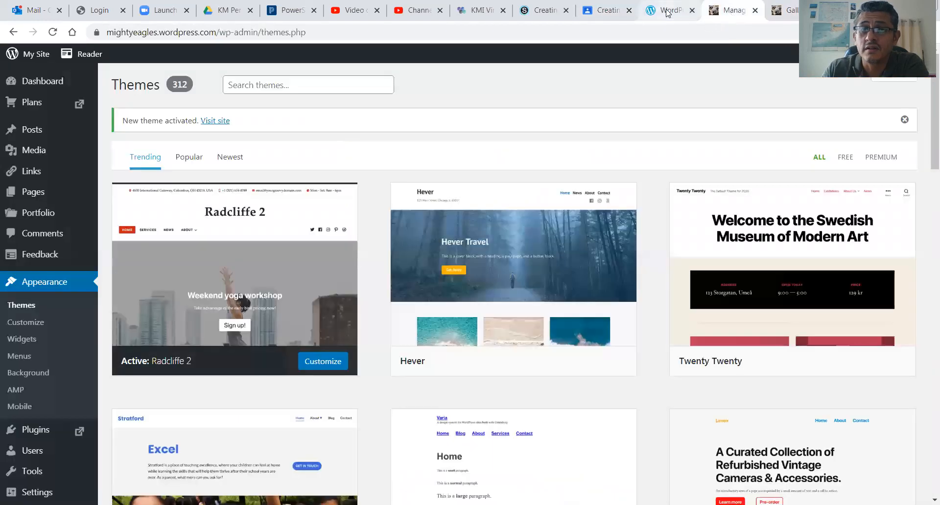
pyautogui.click(667, 12)
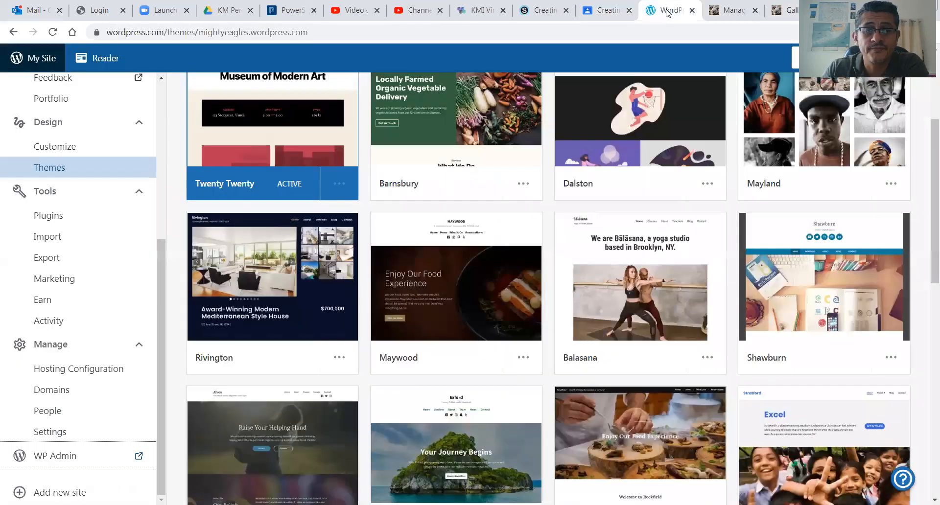
pyautogui.click(605, 10)
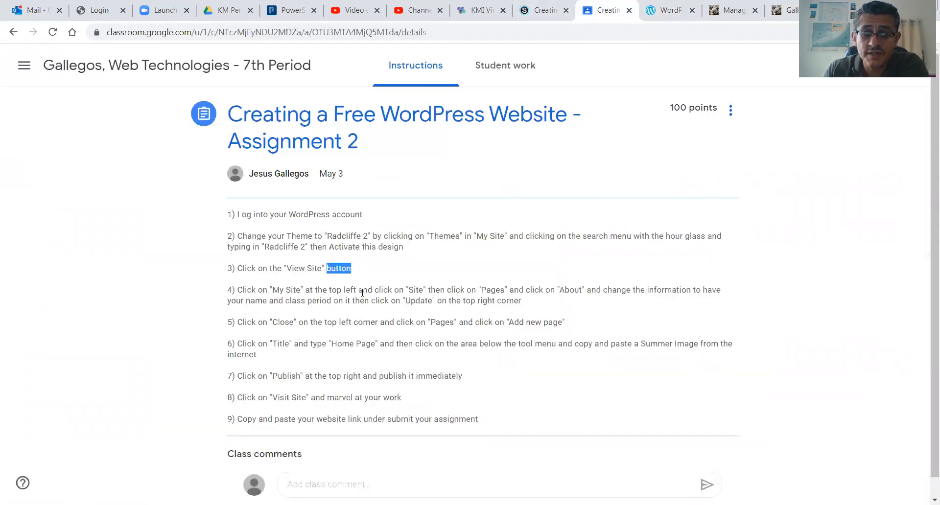
pyautogui.doubleClick(483, 290)
pyautogui.doubleClick(567, 290)
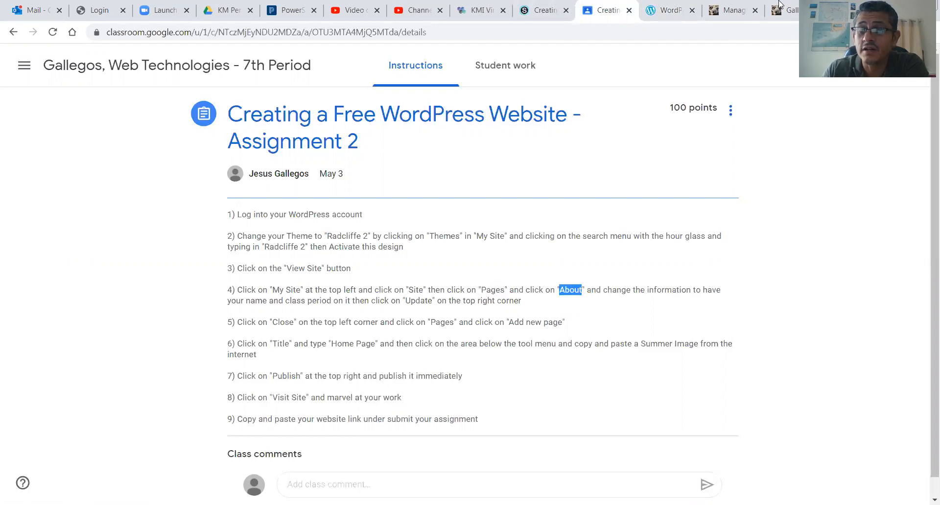
# - Switch back to the live site's home page and look over its header
pyautogui.click(792, 12)
pyautogui.hotkey('ctrl', 'shift', 'Tab')
pyautogui.click(792, 11)
pyautogui.hotkey('ctrl', 'shift', 'Tab')
pyautogui.click(793, 12)
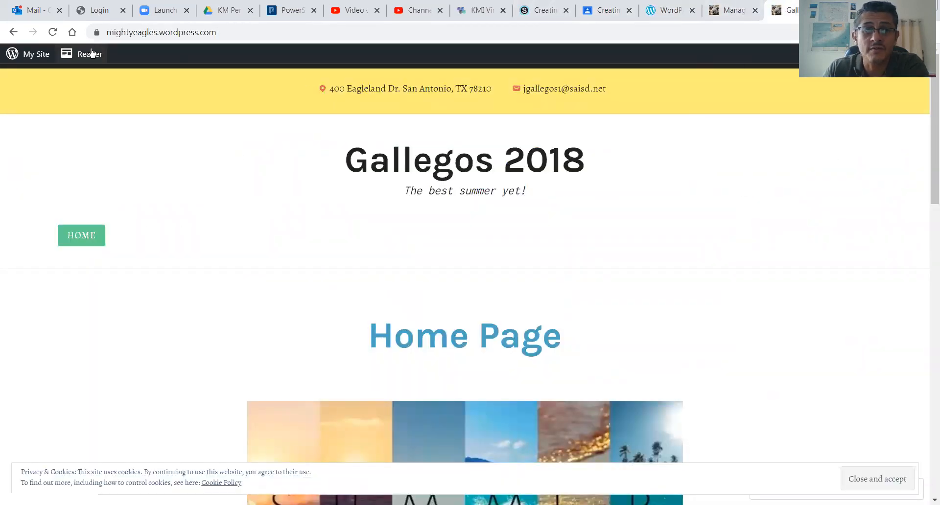
# - Open the site's list of pages in WP Admin and start a new page
pyautogui.click(733, 10)
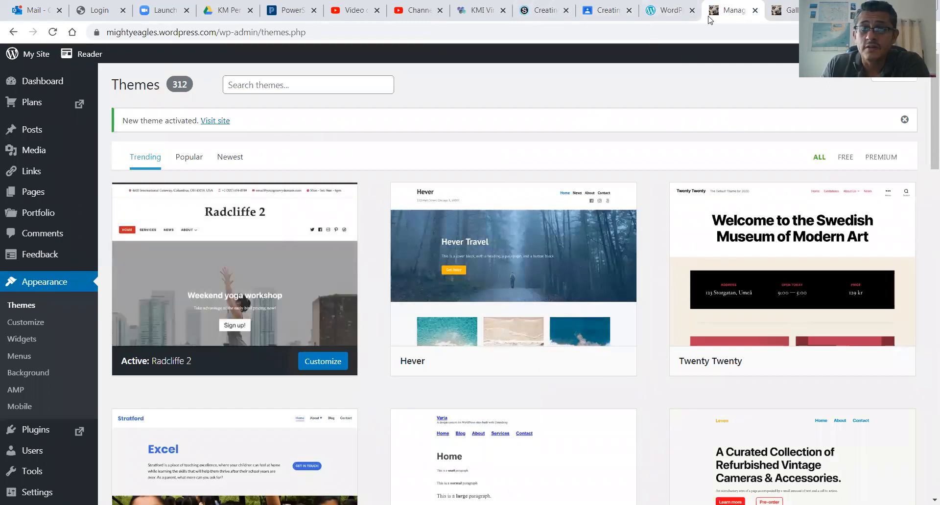
pyautogui.click(37, 193)
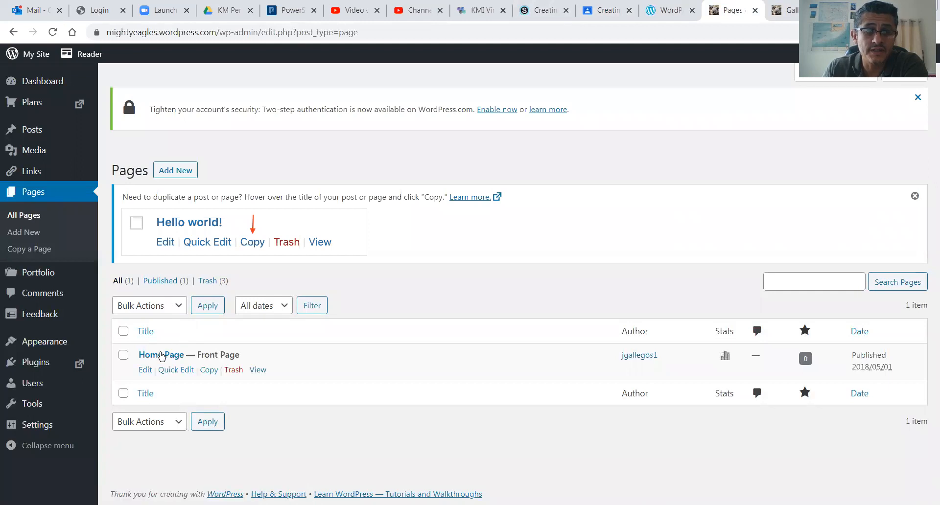
pyautogui.click(177, 172)
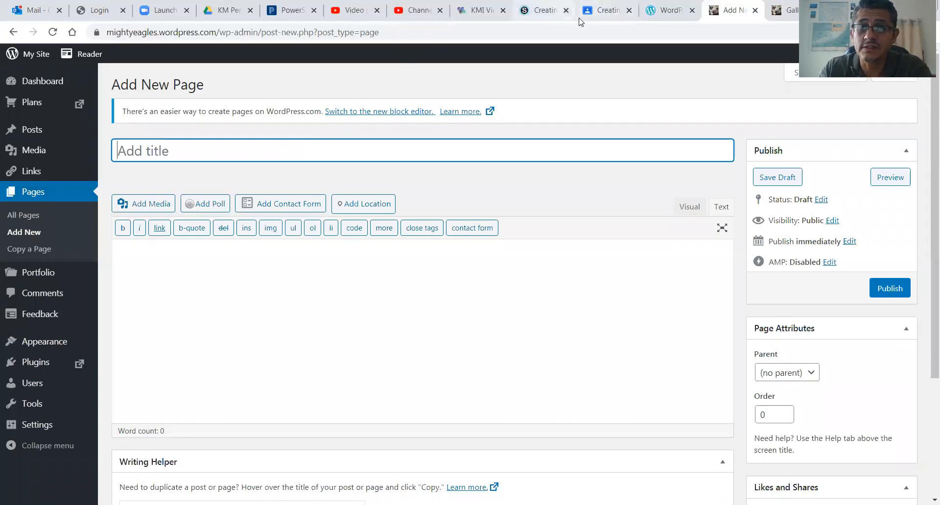
# - Copy "About" from the Classroom assignment's fourth instruction and paste it as the title of the new WordPress page
pyautogui.click(607, 10)
pyautogui.click(573, 292)
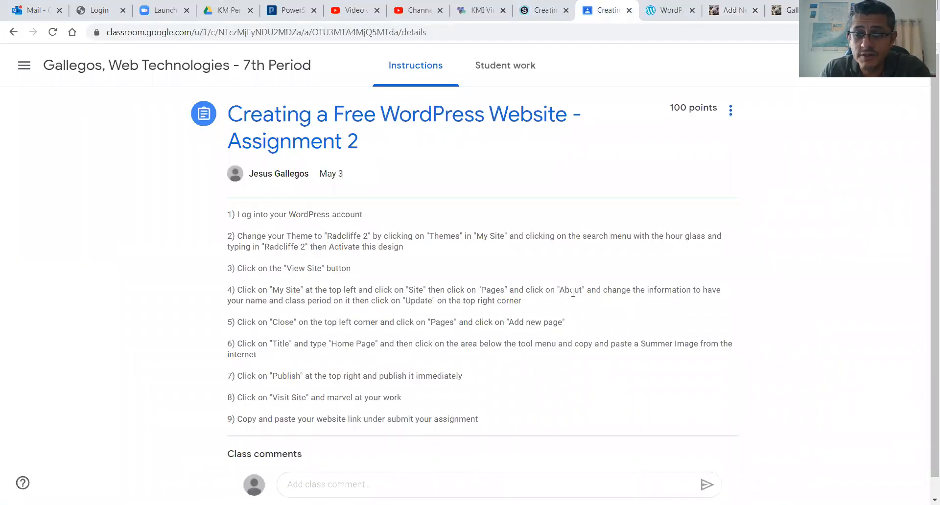
pyautogui.doubleClick(571, 290)
pyautogui.hotkey('ctrl', 'c')
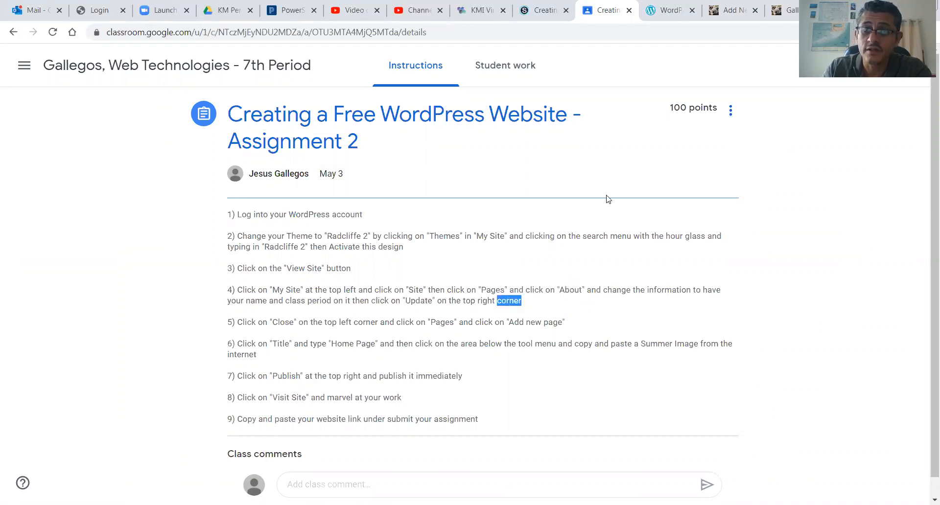
pyautogui.click(727, 12)
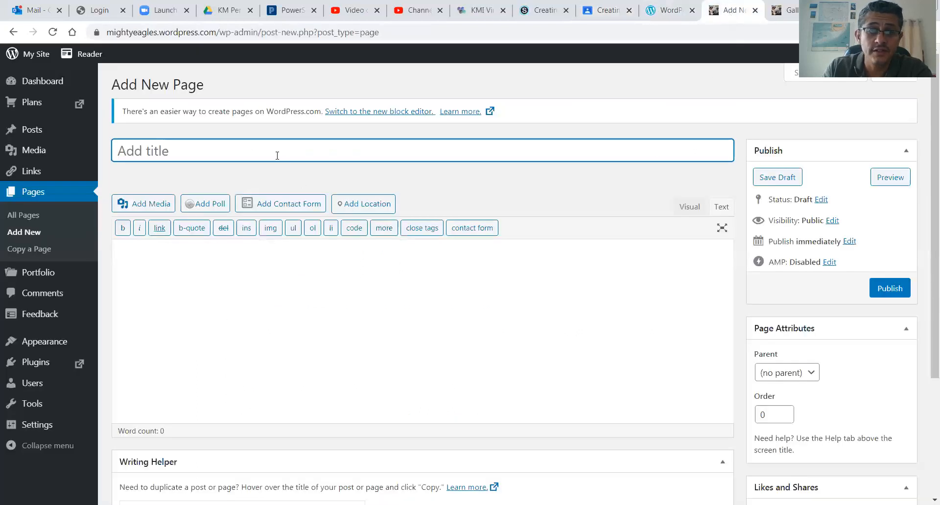
pyautogui.hotkey('ctrl', 'v')
# - Enter the teacher's surname followed by "- WebTech Period - All" as the About page's body text, and publish the page
pyautogui.click(324, 311)
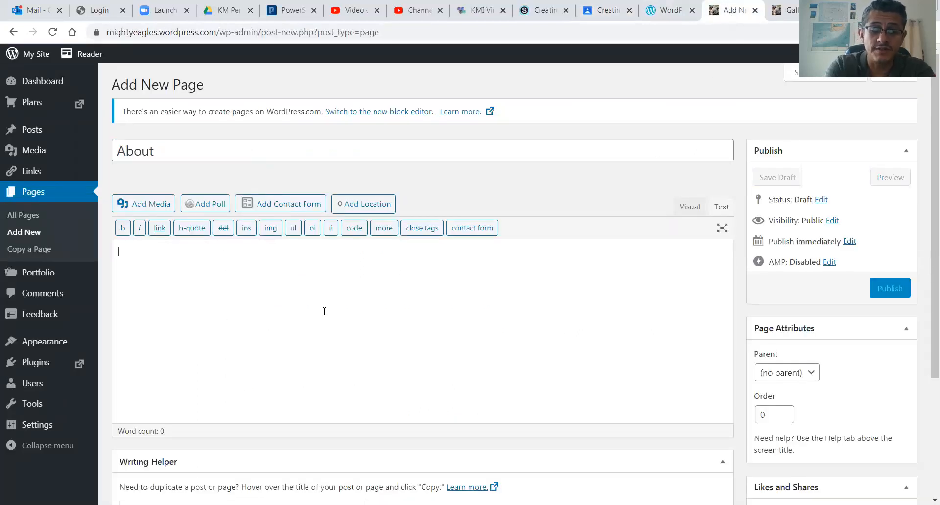
pyautogui.write('Ga')
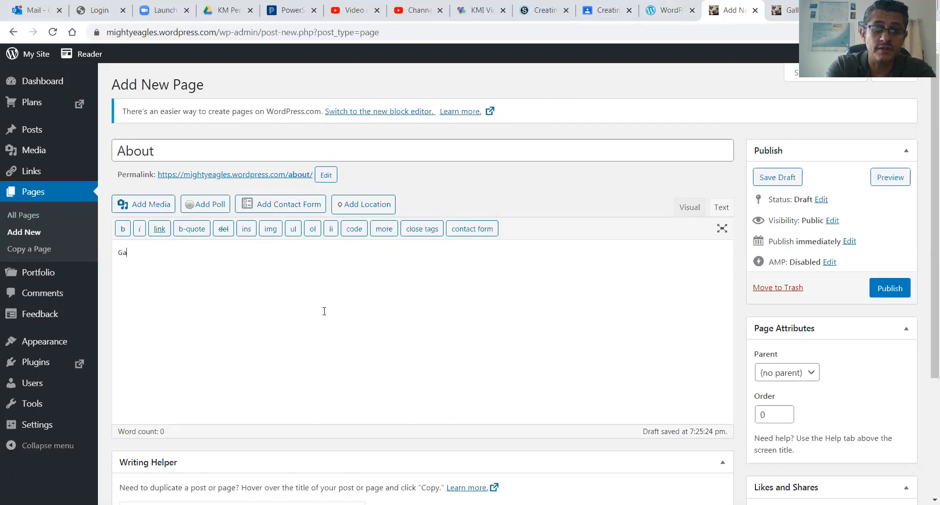
pyautogui.write('llegos - WebTe')
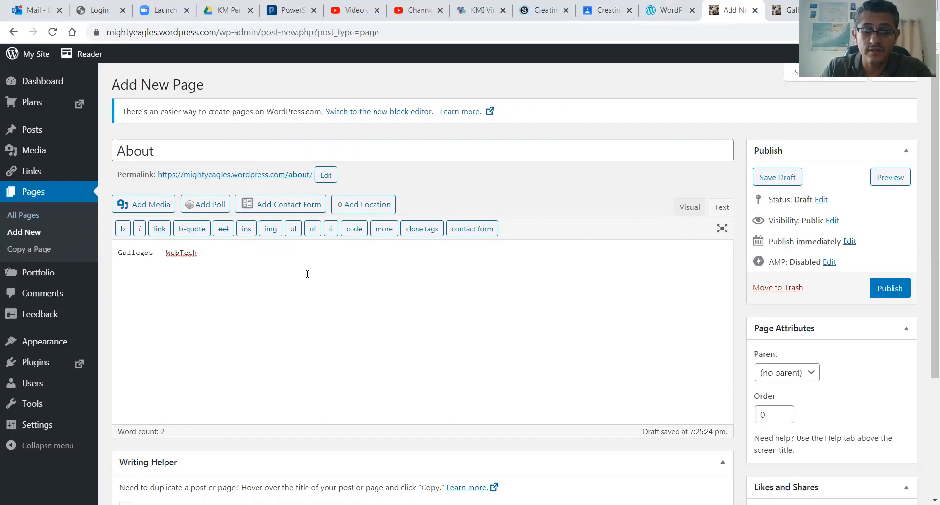
pyautogui.write('ch Period All')
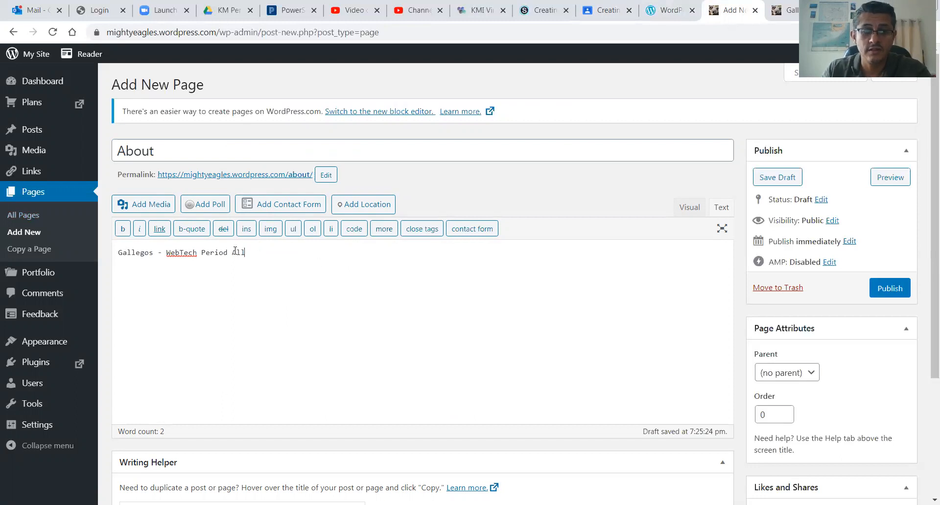
pyautogui.write('-')
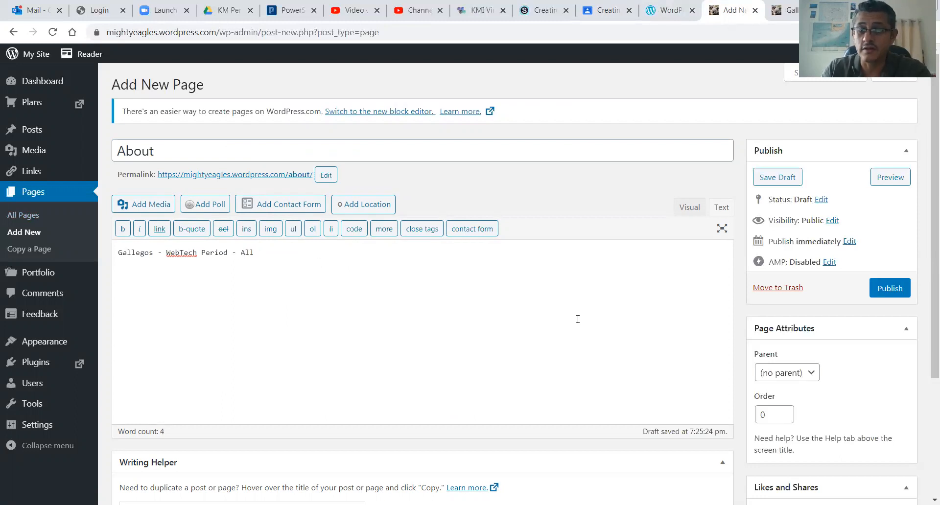
pyautogui.scroll(-1, 677, 341)
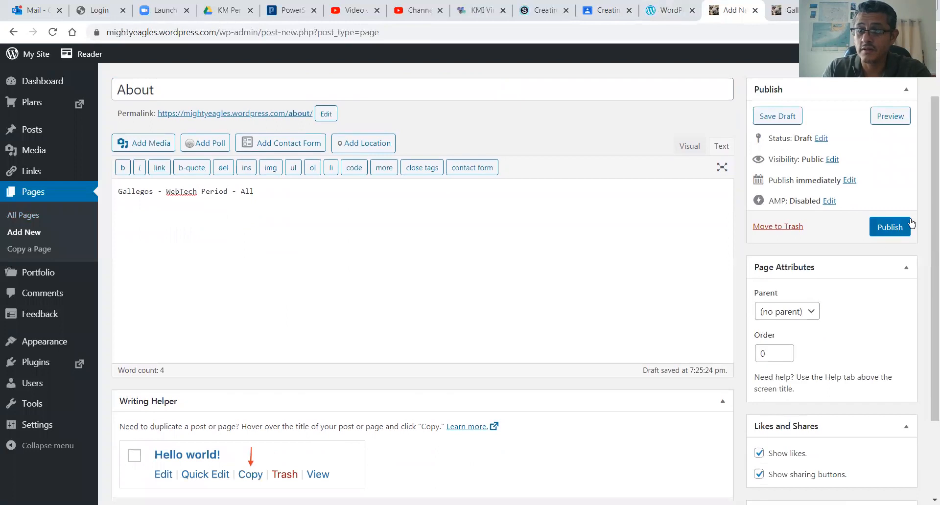
pyautogui.click(890, 228)
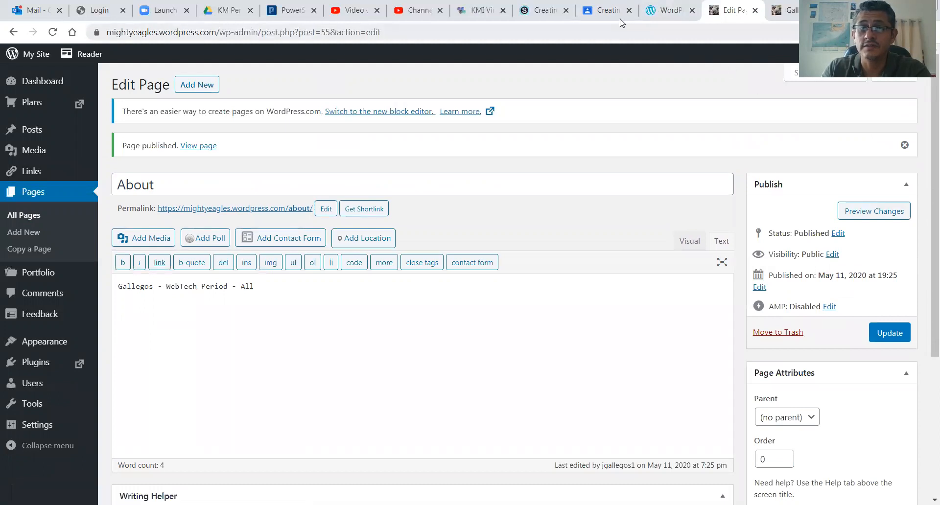
# - Return to the Classroom assignment and highlight "Update" in its fourth instruction
pyautogui.click(605, 10)
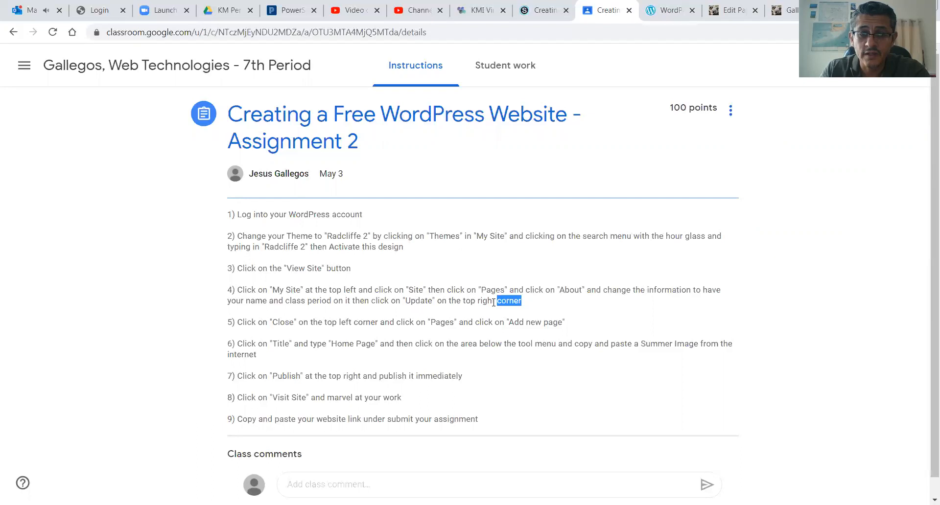
pyautogui.click(282, 322)
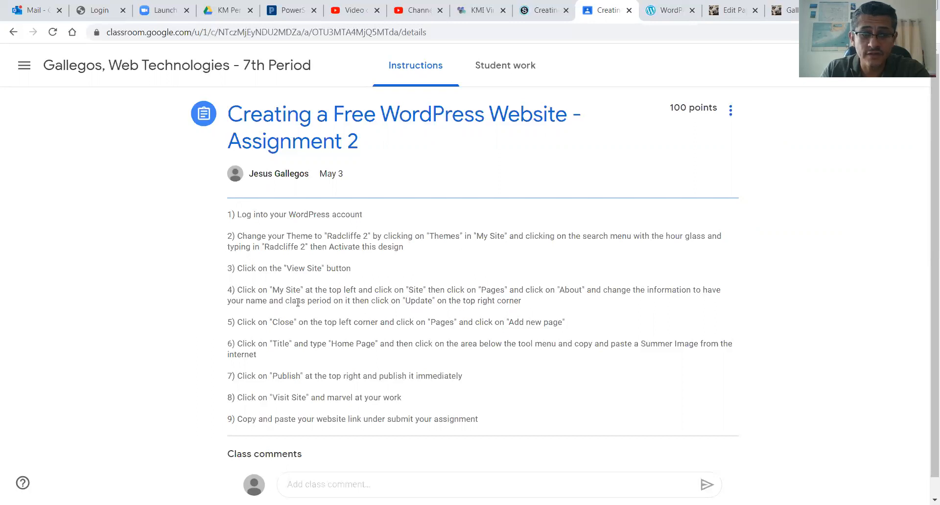
pyautogui.doubleClick(413, 301)
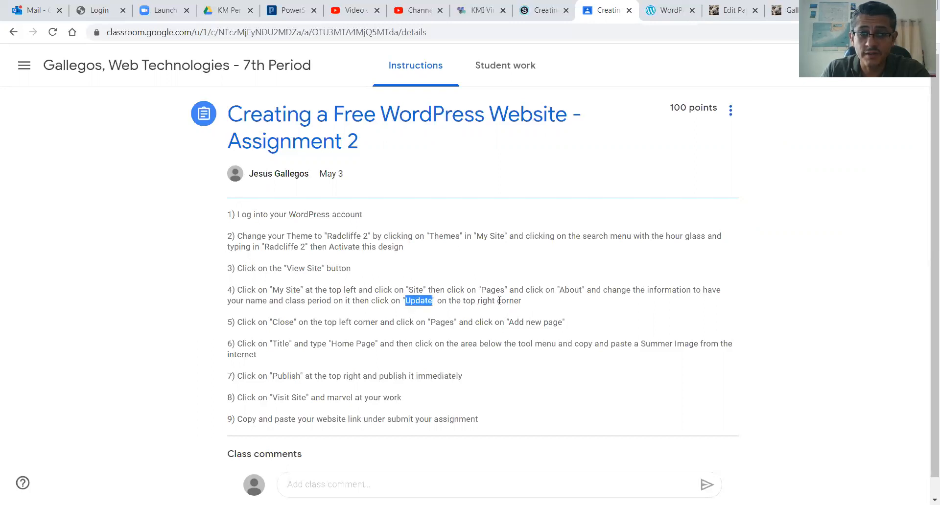
# - Go through the fifth and sixth assignment instructions, highlighting words such as "Pages", "Add", "Title" and "Page"
pyautogui.click(252, 322)
pyautogui.doubleClick(283, 322)
pyautogui.doubleClick(442, 321)
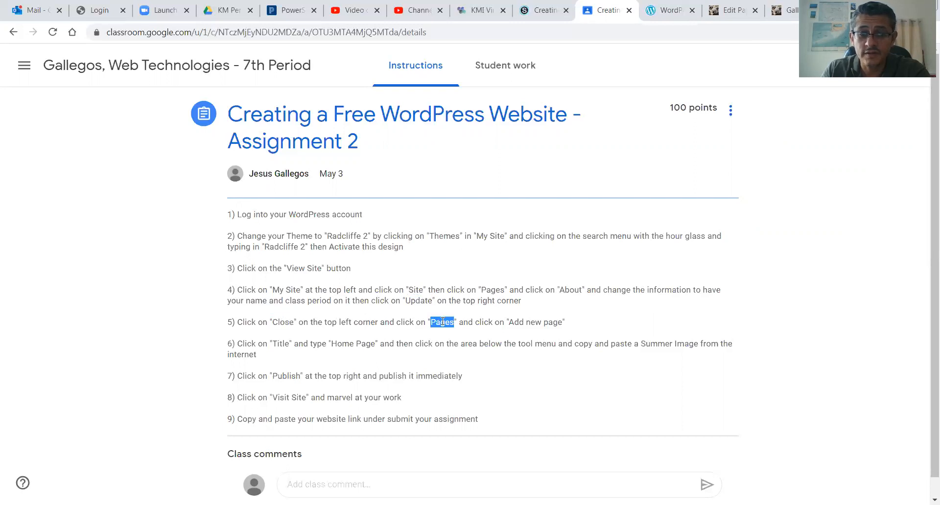
pyautogui.doubleClick(516, 323)
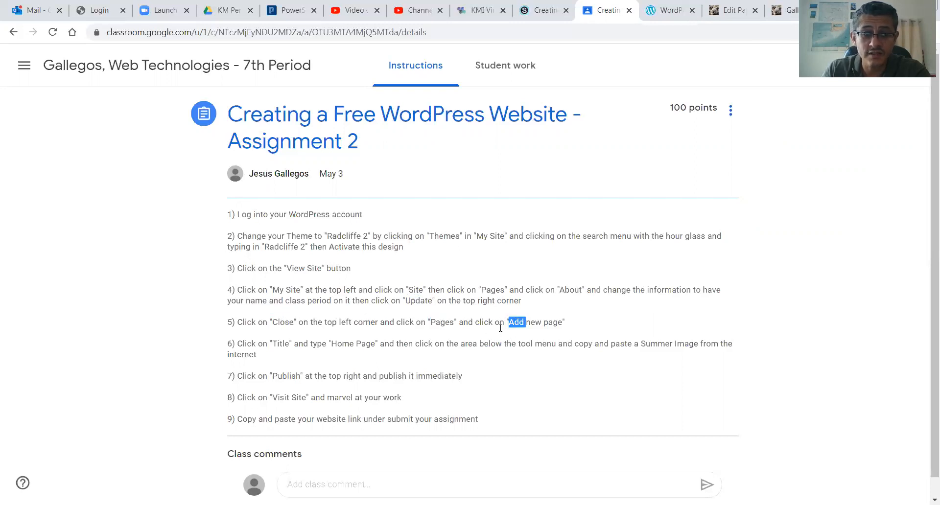
pyautogui.doubleClick(279, 343)
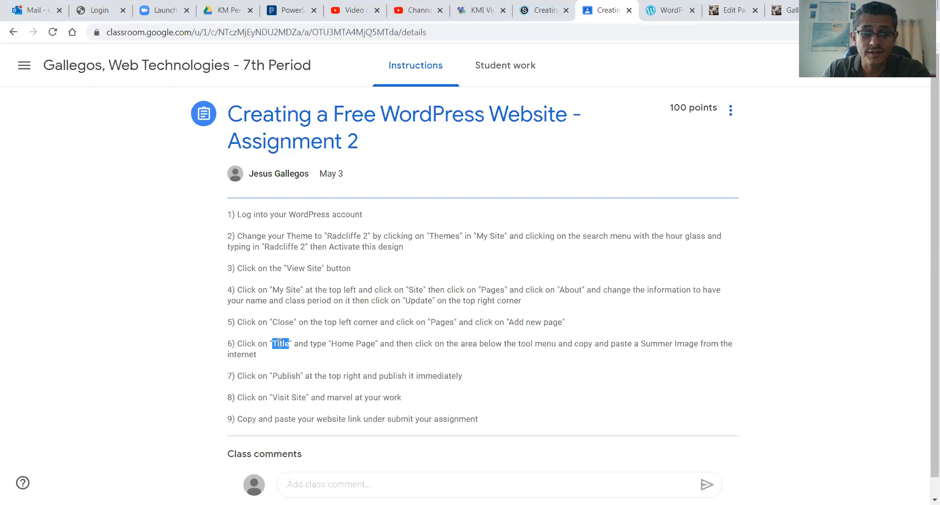
pyautogui.doubleClick(362, 345)
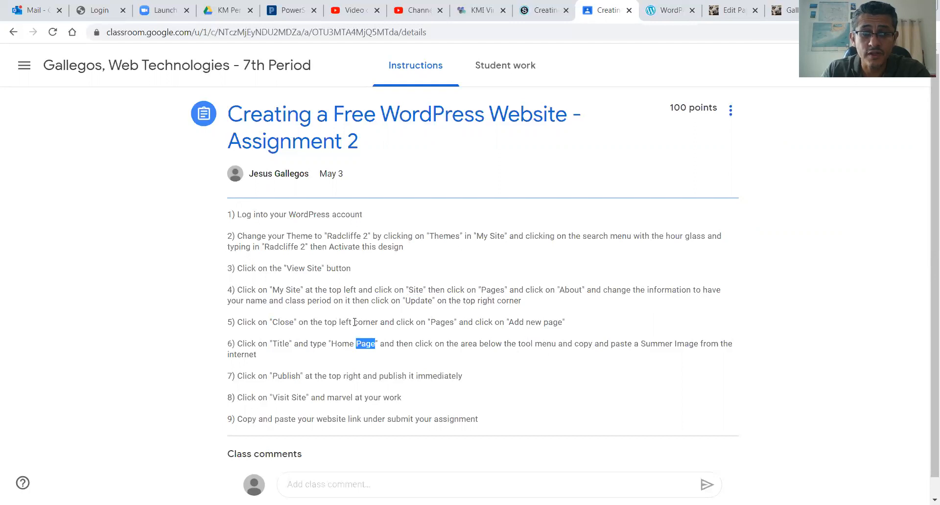
pyautogui.doubleClick(552, 322)
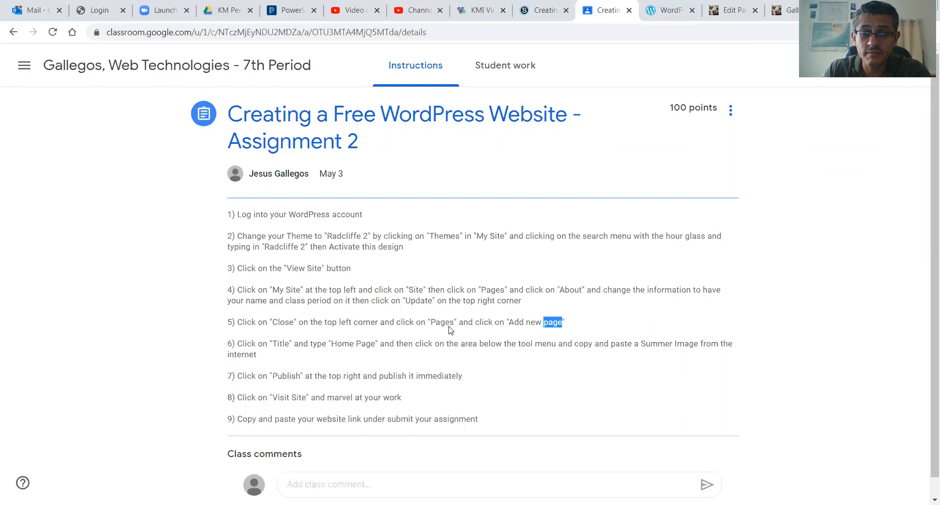
pyautogui.doubleClick(464, 322)
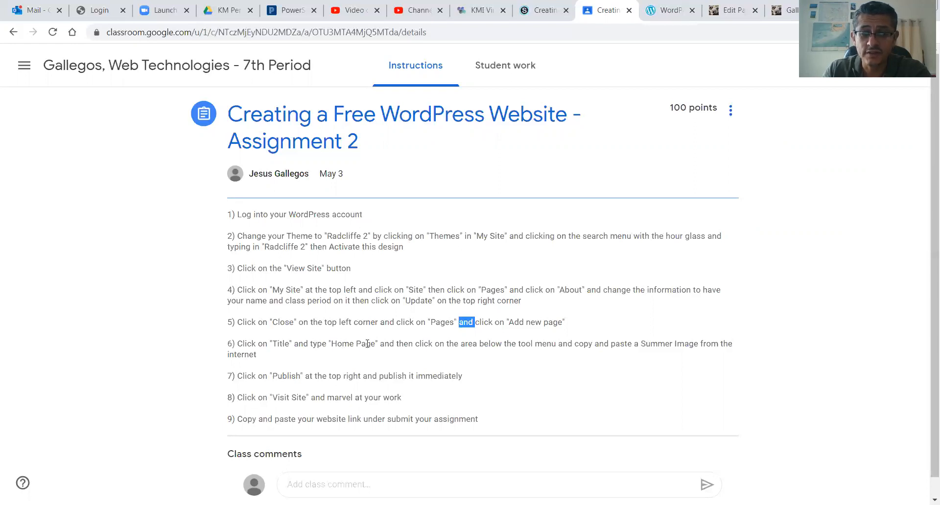
# - Switch back to the About page in WP Admin, update it, and start another new page from the pages list
pyautogui.click(785, 10)
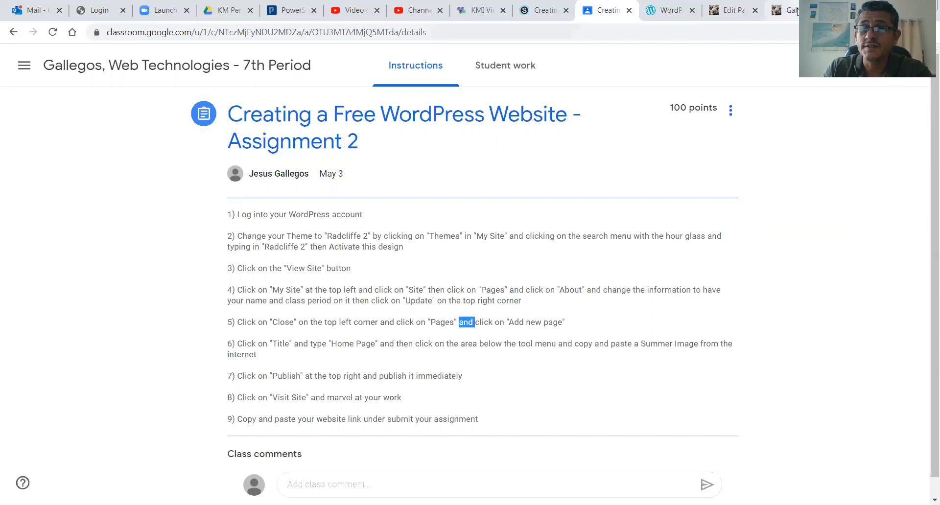
pyautogui.click(724, 10)
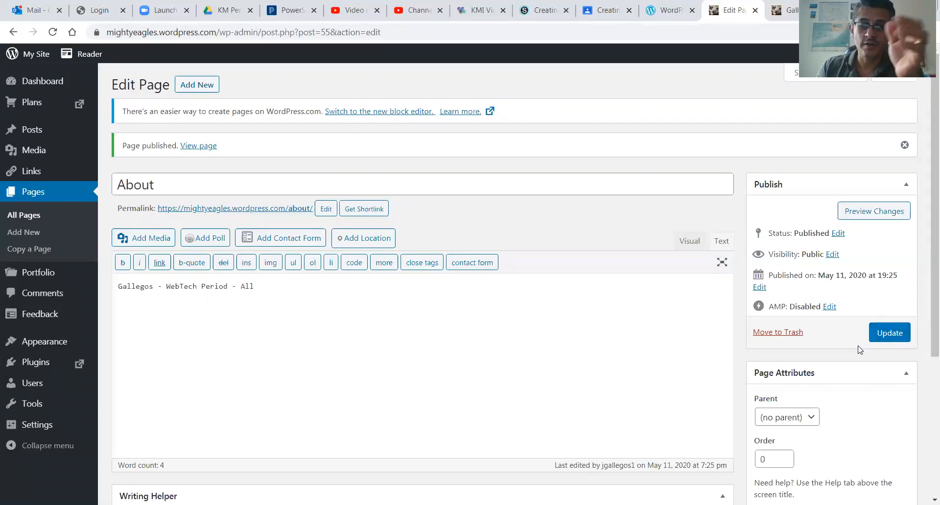
pyautogui.click(882, 337)
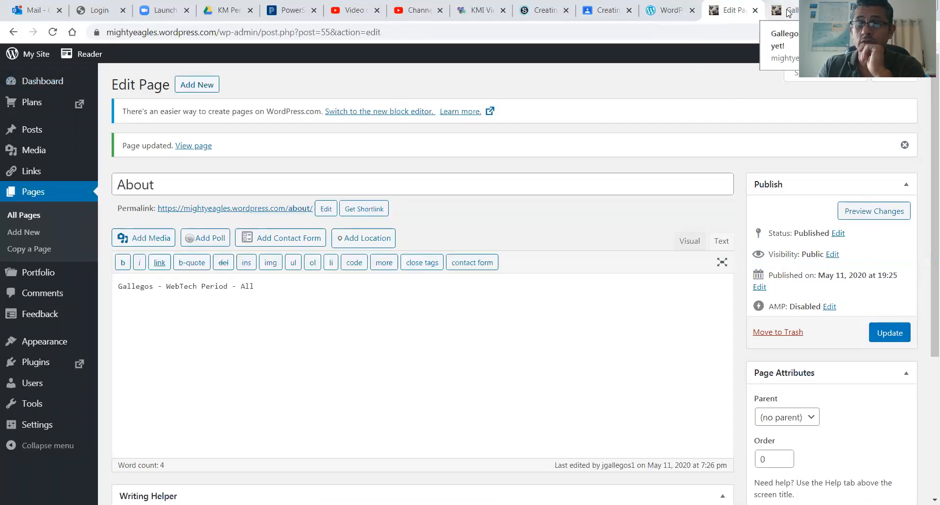
pyautogui.click(27, 195)
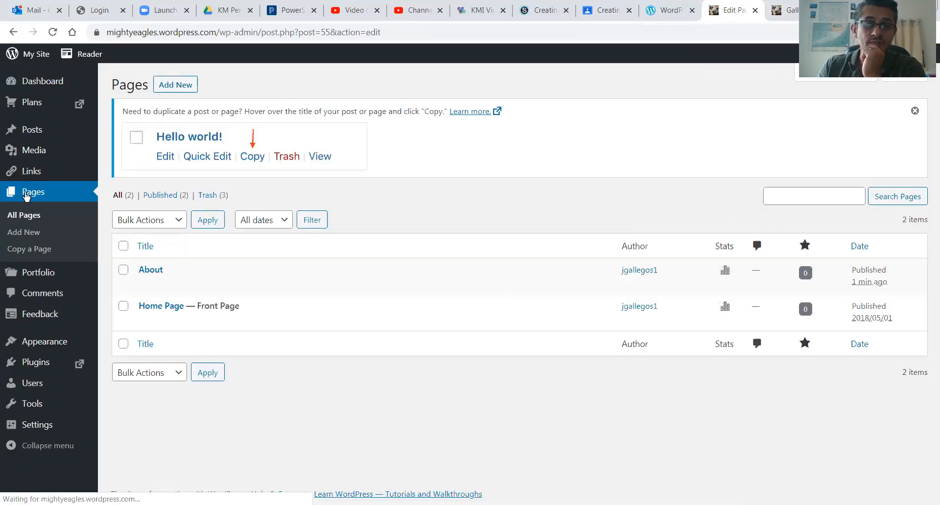
pyautogui.click(175, 84)
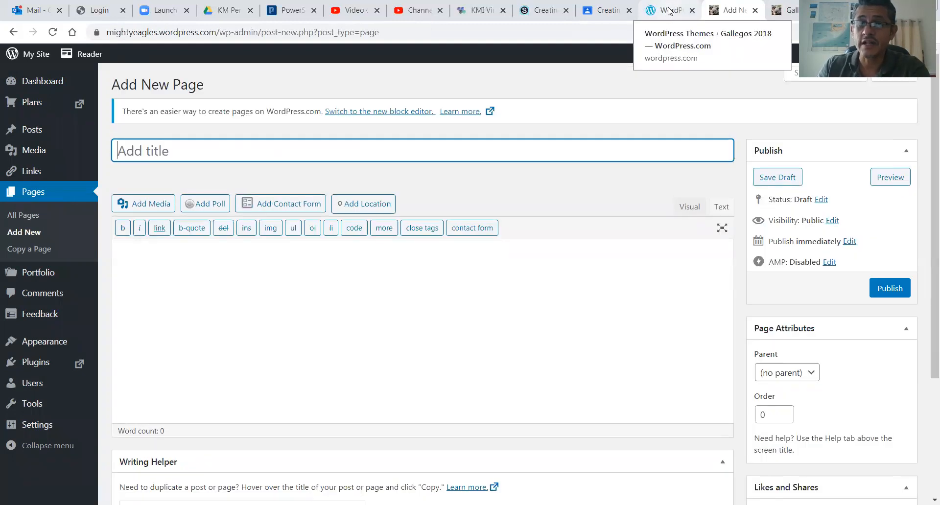
# - Reread the assignment's fifth instruction in Classroom, highlighting "Pages" and "new"
pyautogui.click(644, 13)
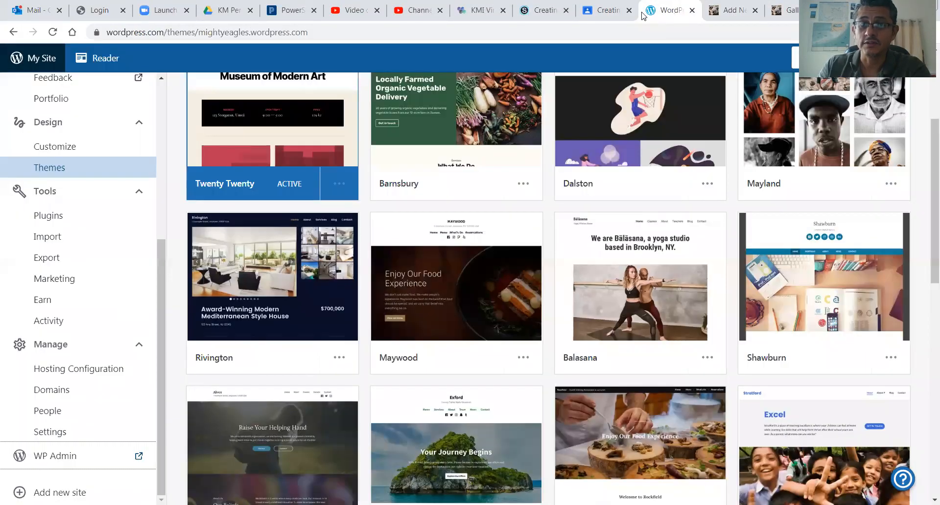
pyautogui.click(598, 10)
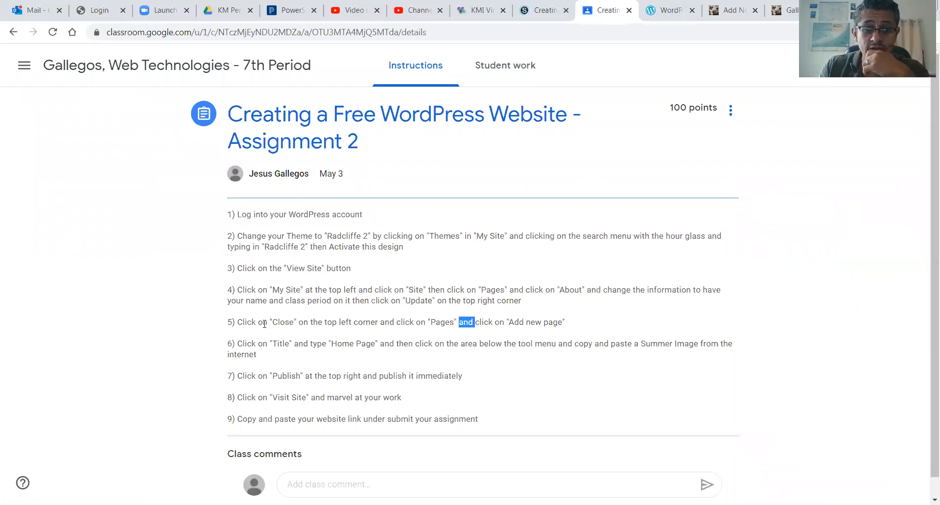
pyautogui.doubleClick(439, 323)
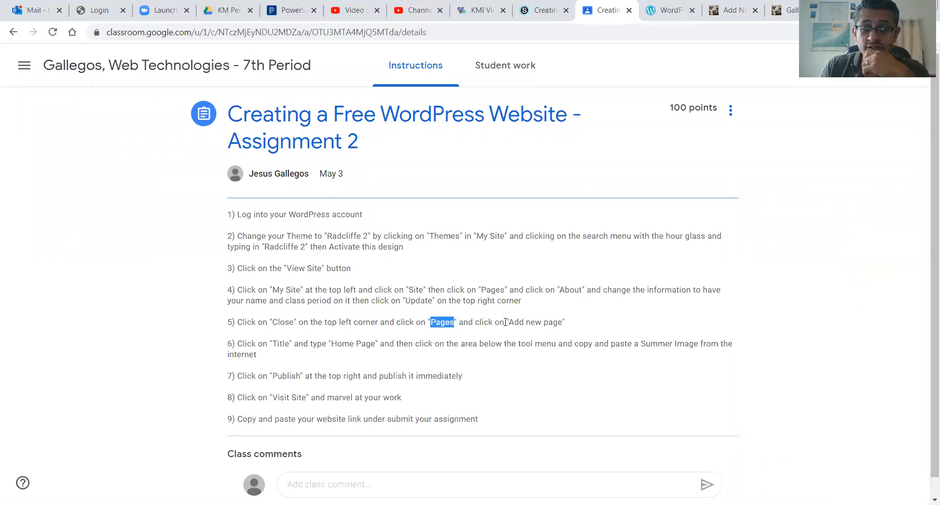
pyautogui.doubleClick(537, 323)
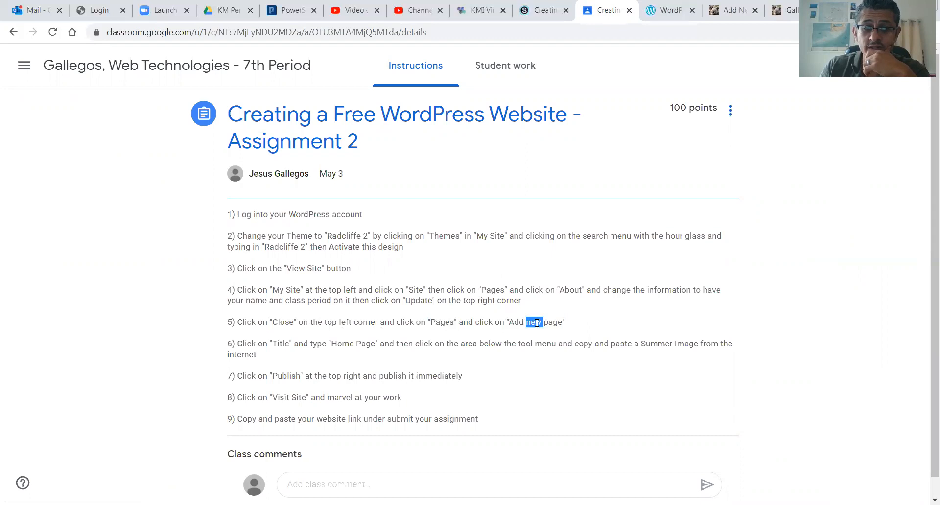
# - Copy "Home Page" from the assignment's sixth instruction and paste it as the title of the new WordPress page
pyautogui.doubleClick(281, 344)
pyautogui.moveTo(333, 344); pyautogui.dragTo(374, 341)
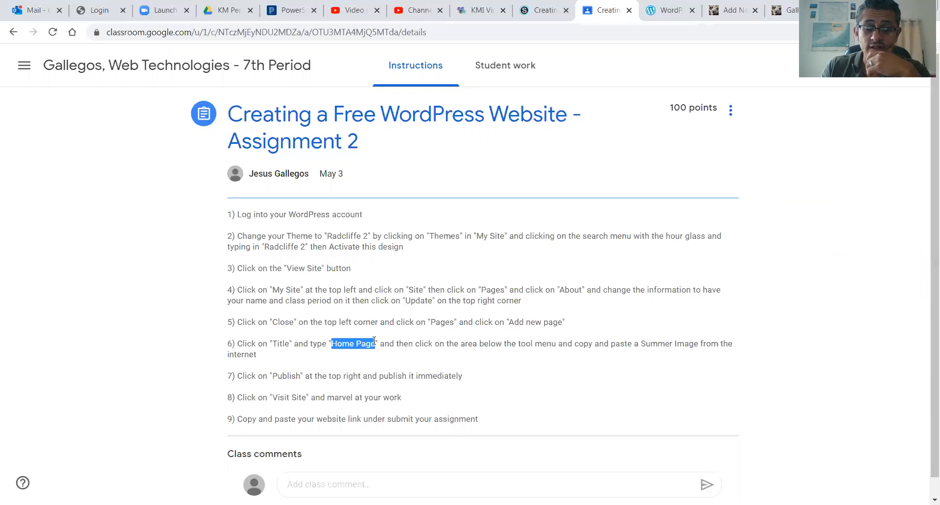
pyautogui.rightClick(345, 346)
pyautogui.click(370, 358)
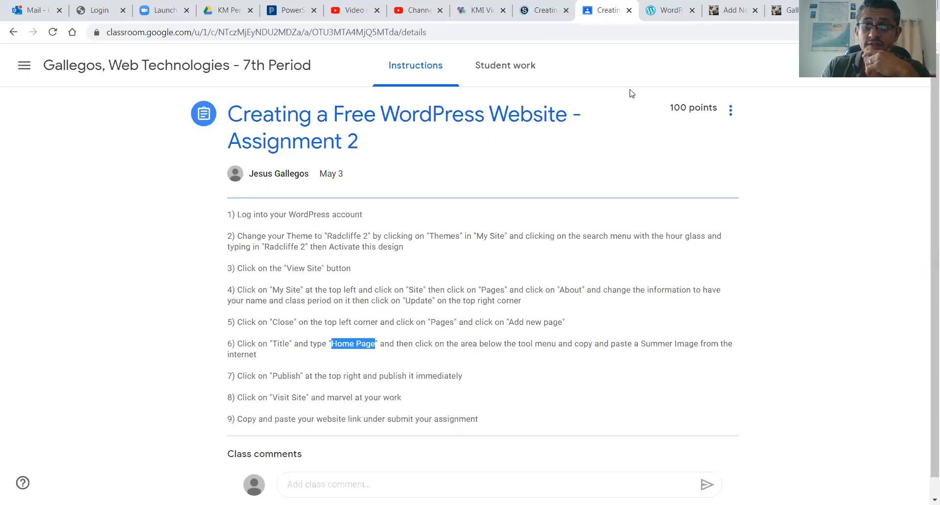
pyautogui.click(731, 9)
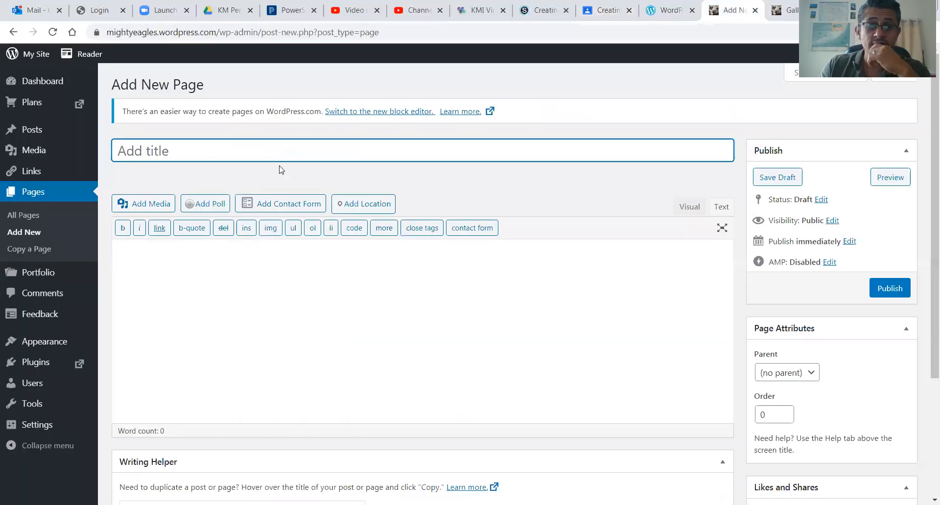
pyautogui.hotkey('ctrl', 'v')
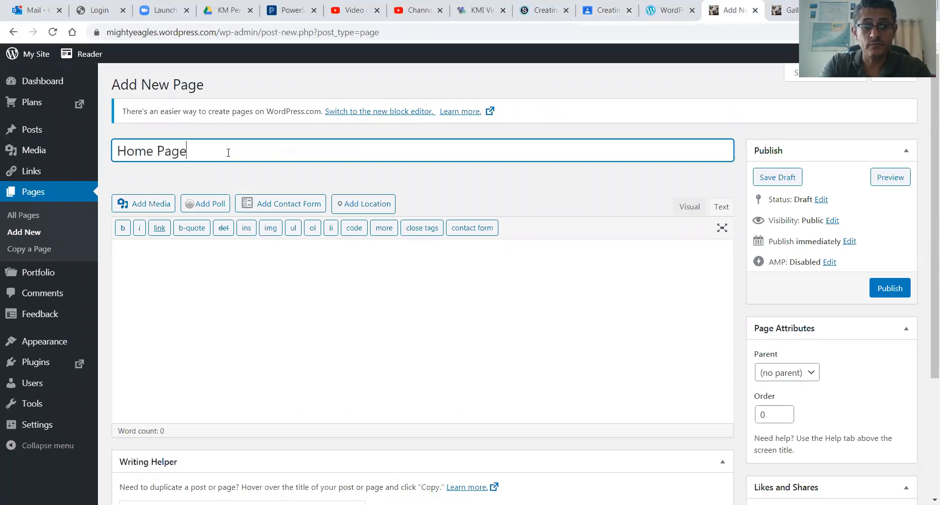
pyautogui.click(311, 310)
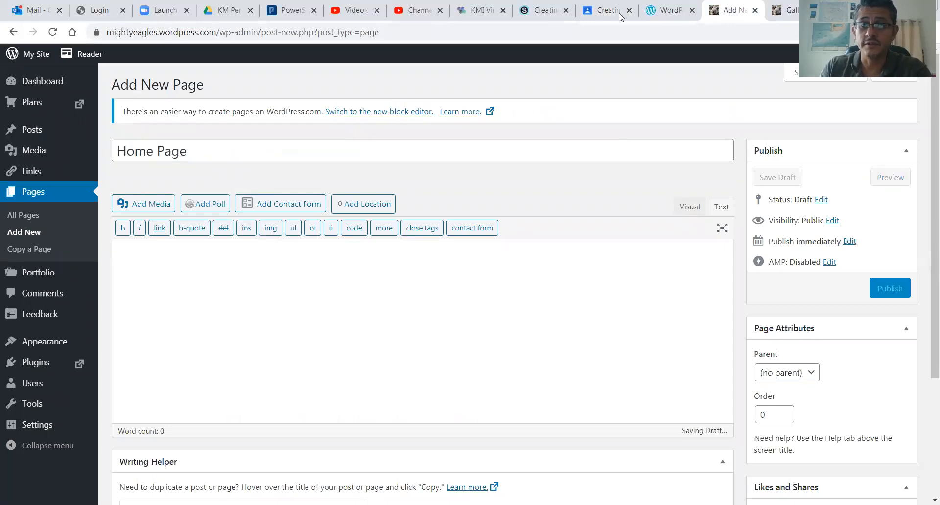
# - Check the Summer Image part of the assignment's sixth instruction, and return to the Home Page draft in WordPress
pyautogui.click(606, 9)
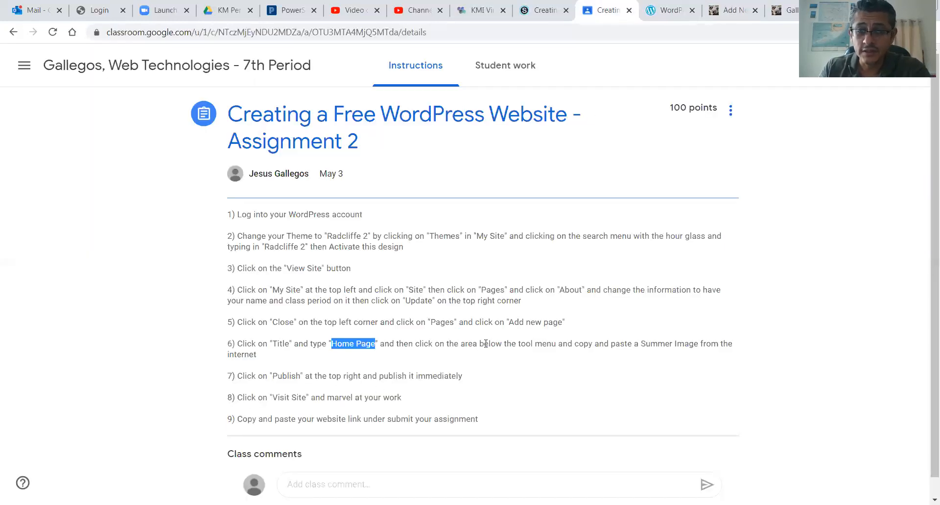
pyautogui.doubleClick(682, 344)
pyautogui.doubleClick(247, 354)
pyautogui.click(510, 363)
pyautogui.click(722, 10)
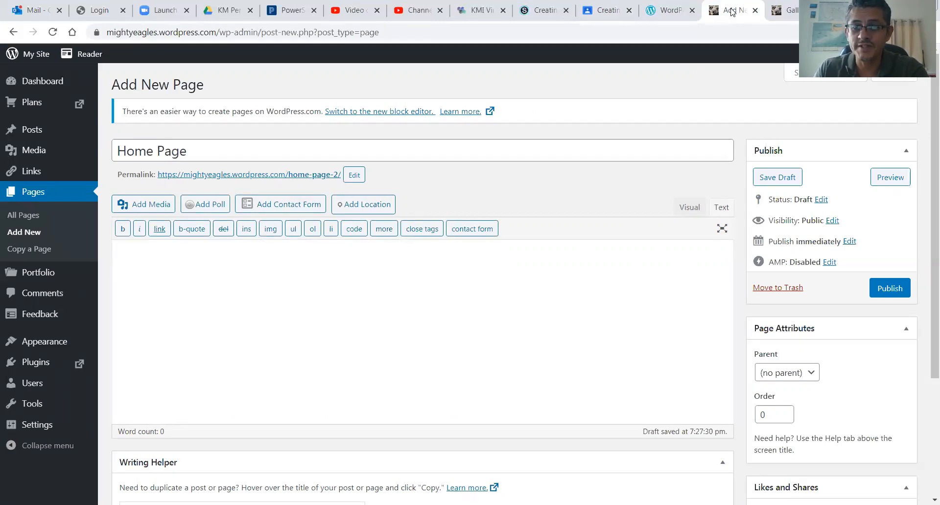
# - Check the Home Page on the live site, and return to the new Home Page draft
pyautogui.click(663, 10)
pyautogui.click(737, 16)
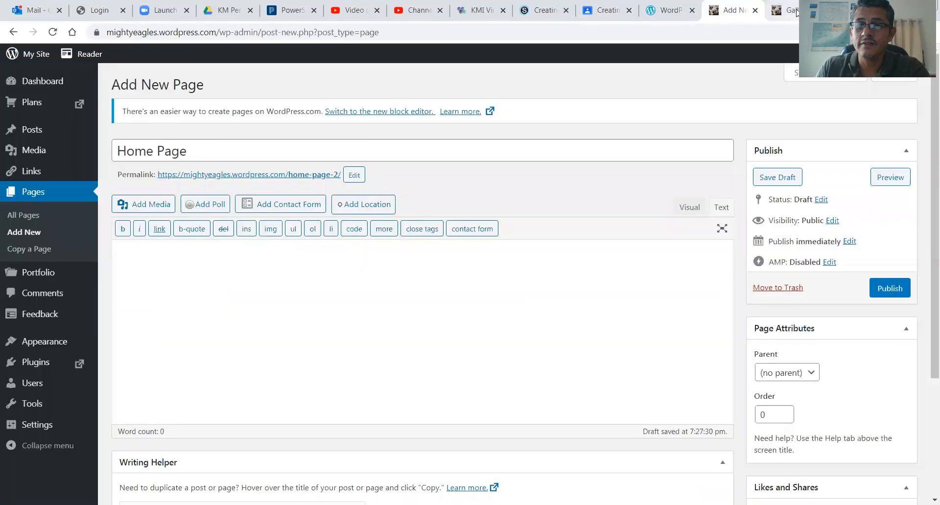
pyautogui.click(787, 12)
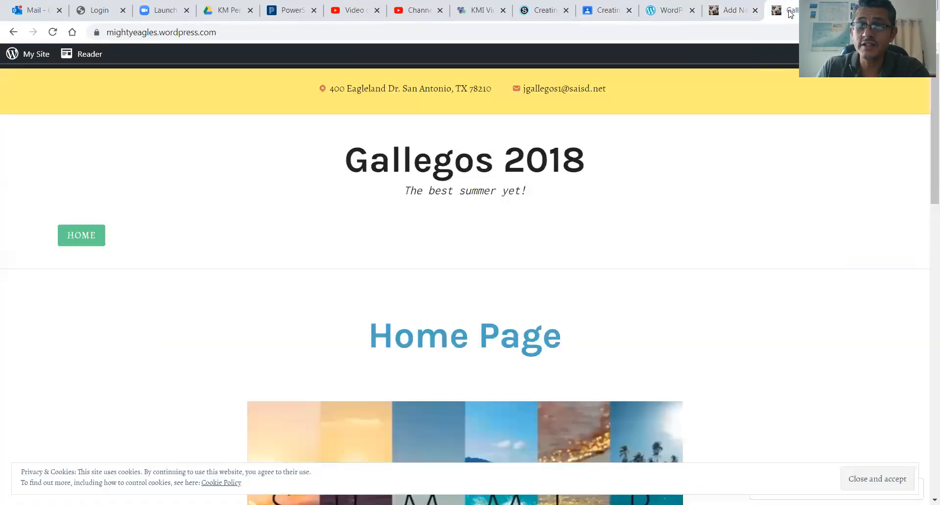
pyautogui.click(734, 13)
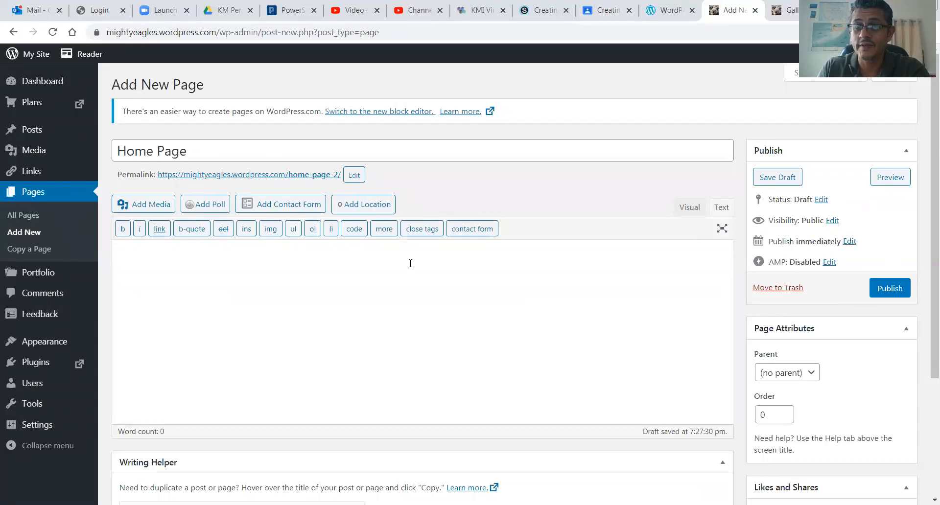
# - Leave the draft, open the existing front-page Home Page from the pages list, and examine its summer image in the visual editor
pyautogui.click(27, 217)
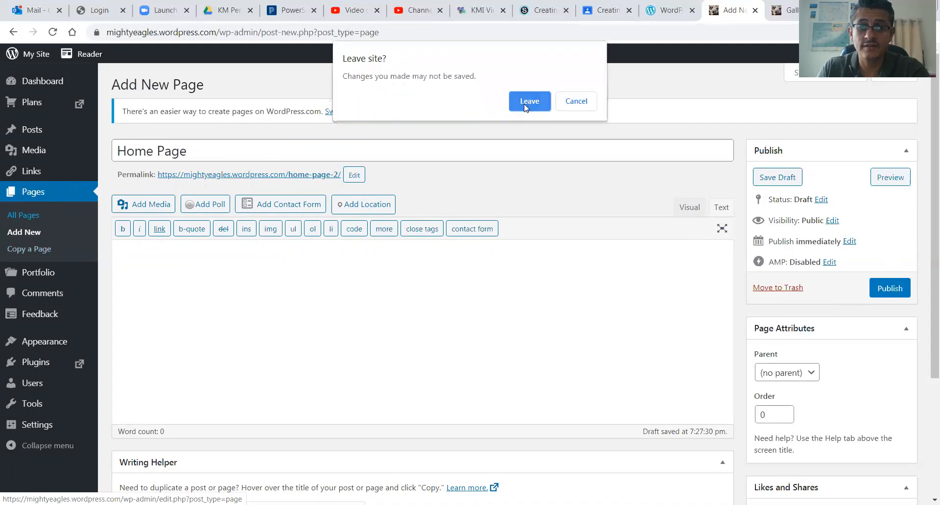
pyautogui.click(524, 102)
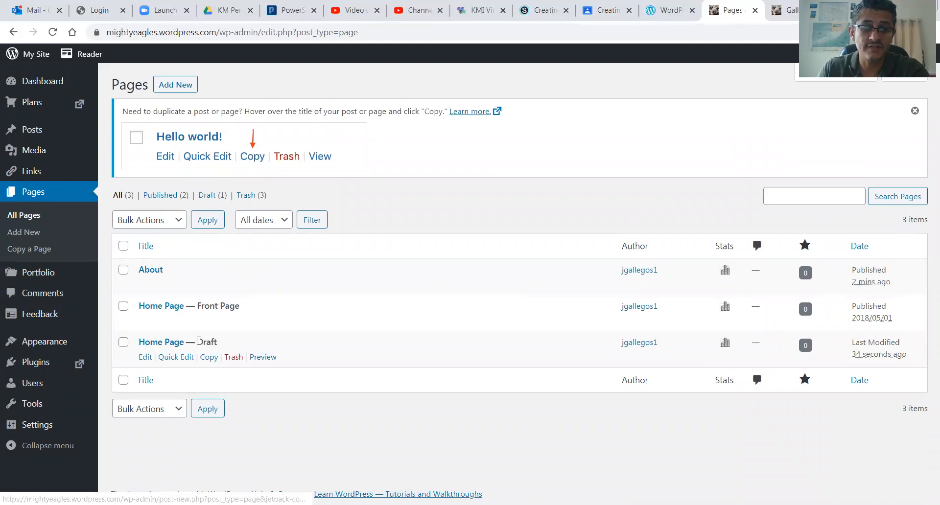
pyautogui.click(171, 308)
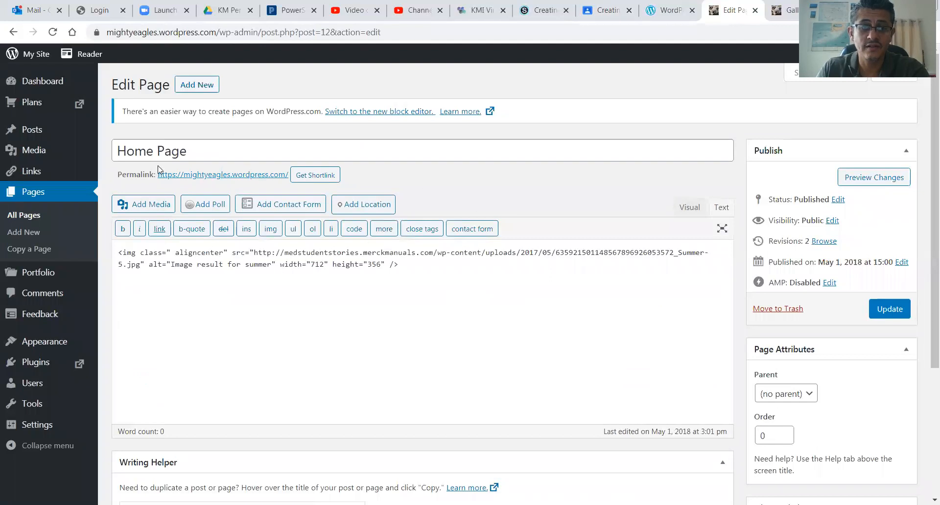
pyautogui.click(688, 208)
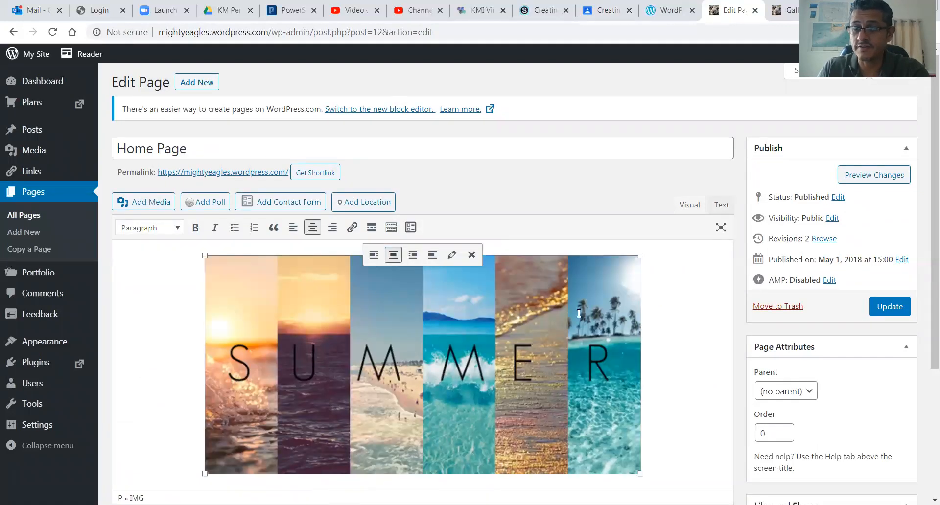
pyautogui.scroll(-4, 711, 344)
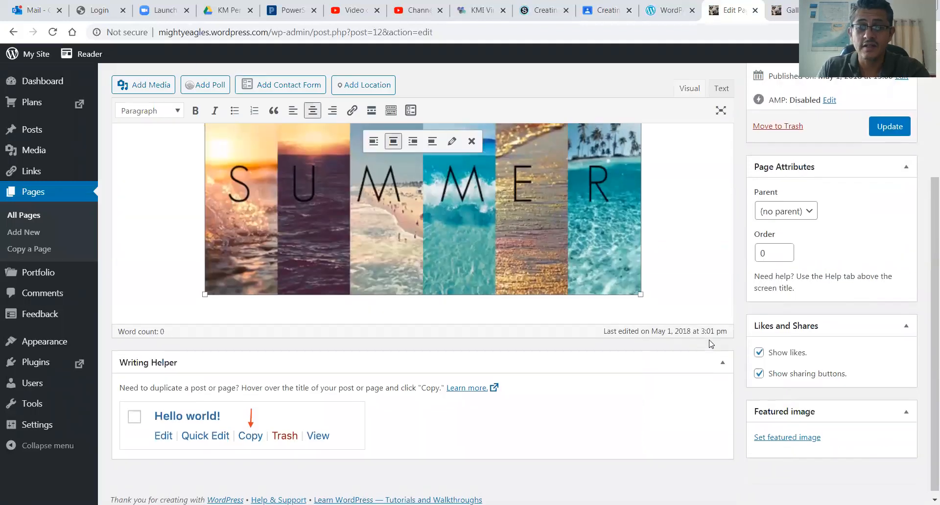
pyautogui.scroll(4, 711, 344)
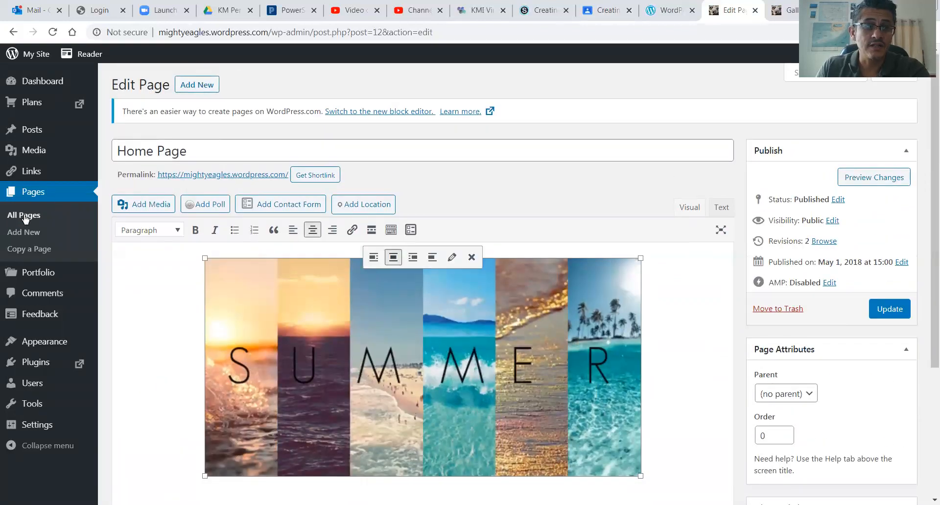
# - Reopen the Home Page draft from the pages list and place the cursor in its empty content area
pyautogui.click(24, 217)
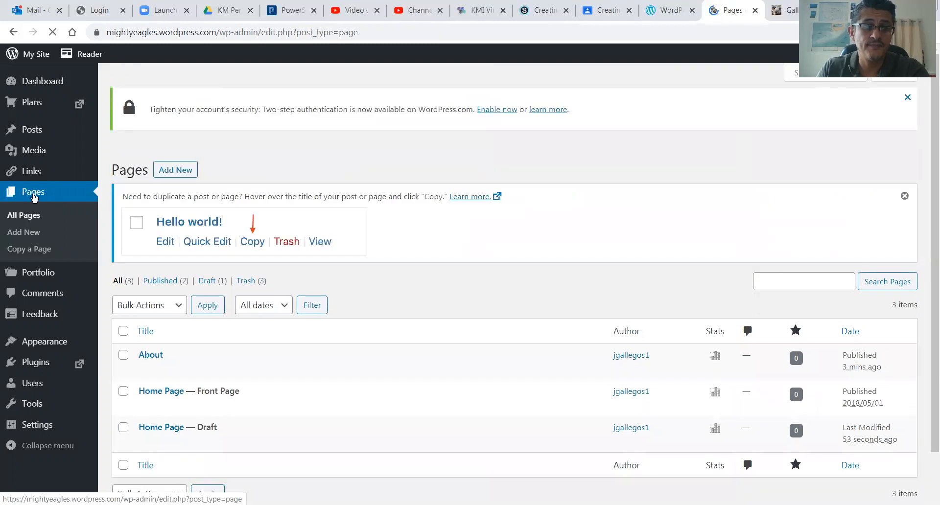
pyautogui.scroll(-1, 167, 369)
pyautogui.click(163, 379)
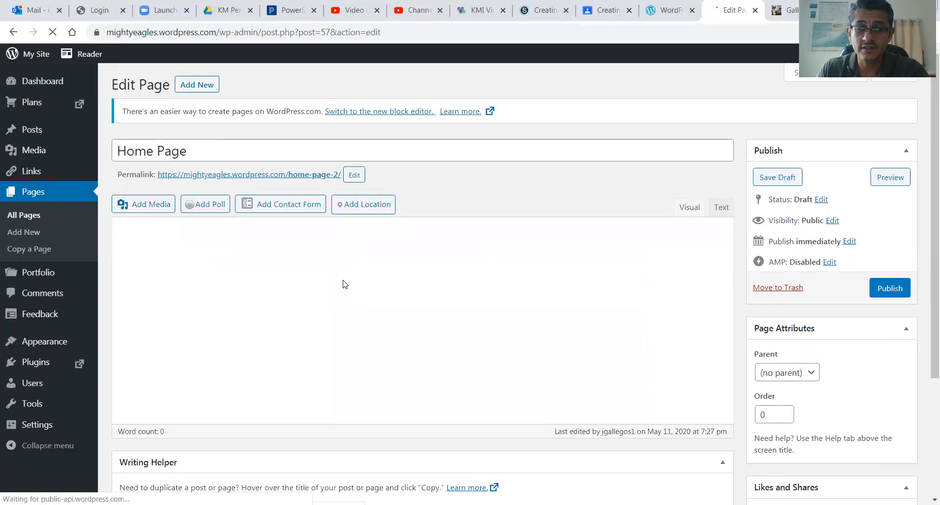
pyautogui.doubleClick(183, 152)
pyautogui.click(237, 153)
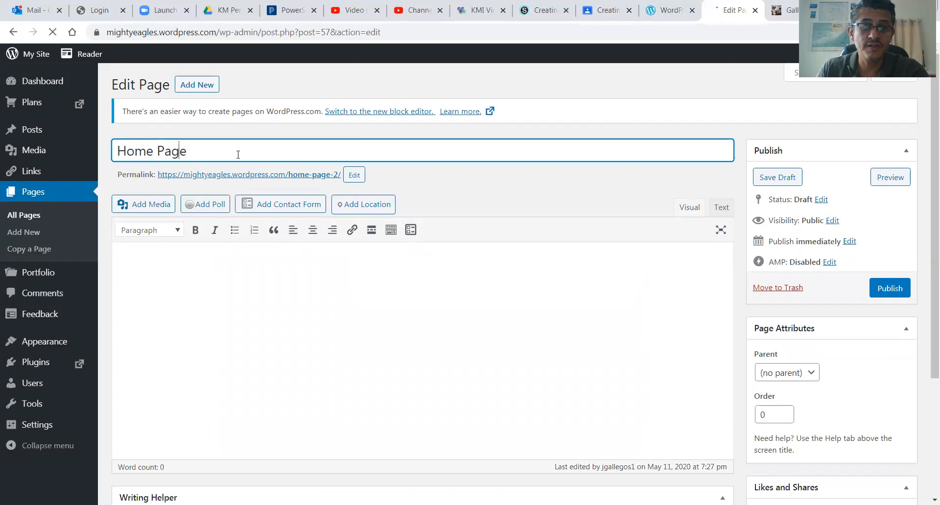
pyautogui.click(347, 268)
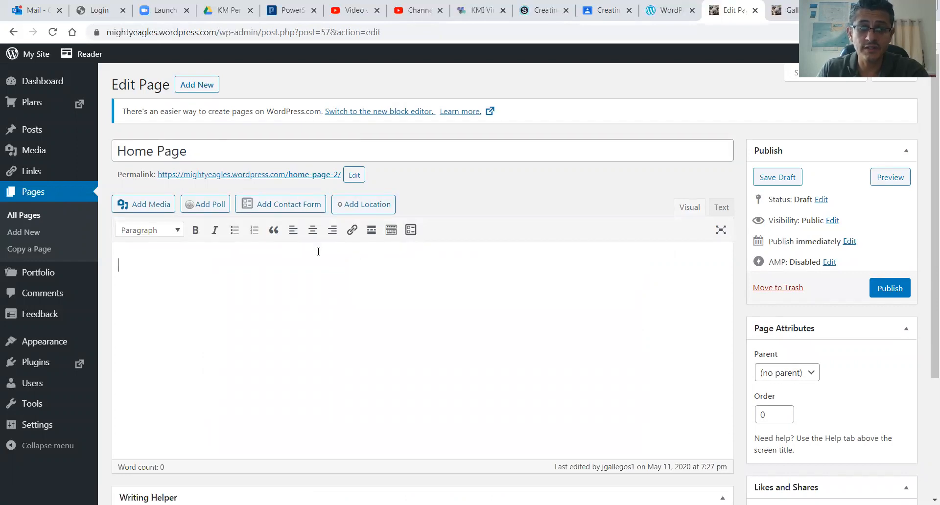
# - Insert the summer.jpeg image from the media library into the Home Page draft and publish the page
pyautogui.click(152, 208)
pyautogui.click(203, 207)
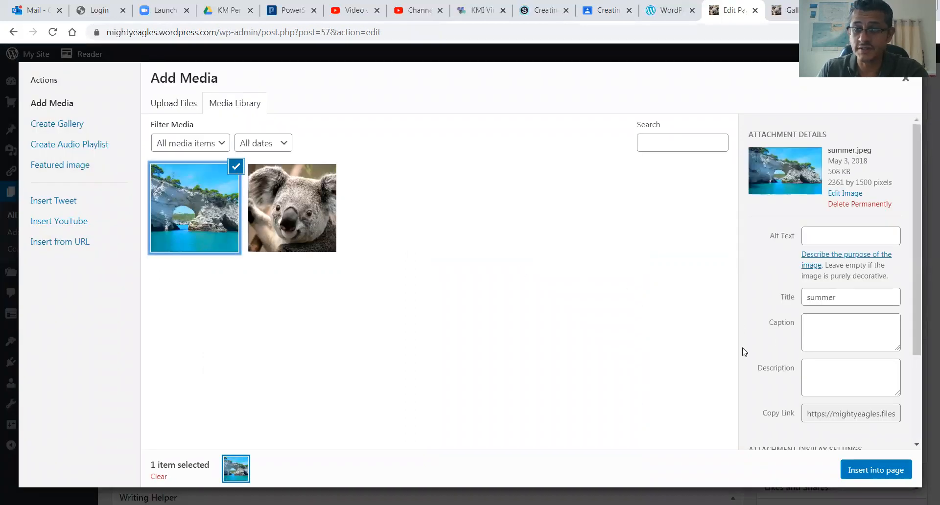
pyautogui.scroll(-3, 752, 346)
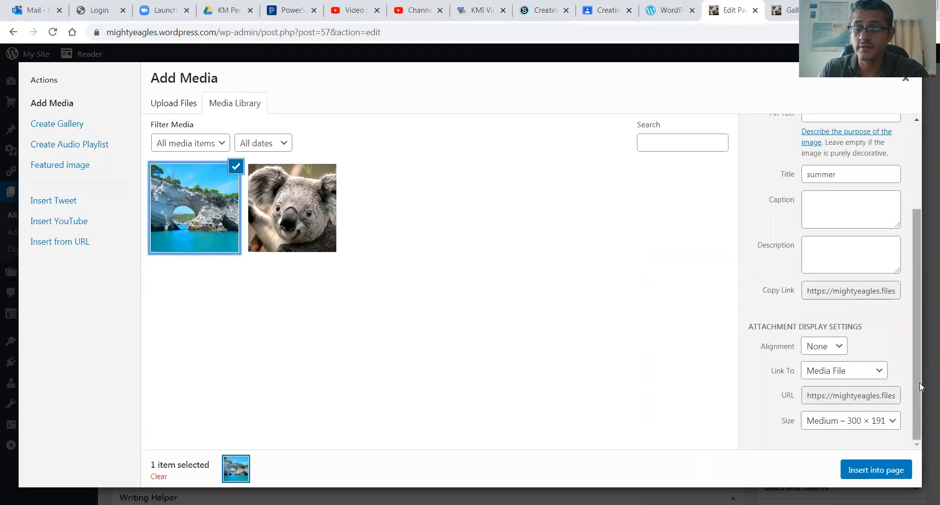
pyautogui.click(876, 469)
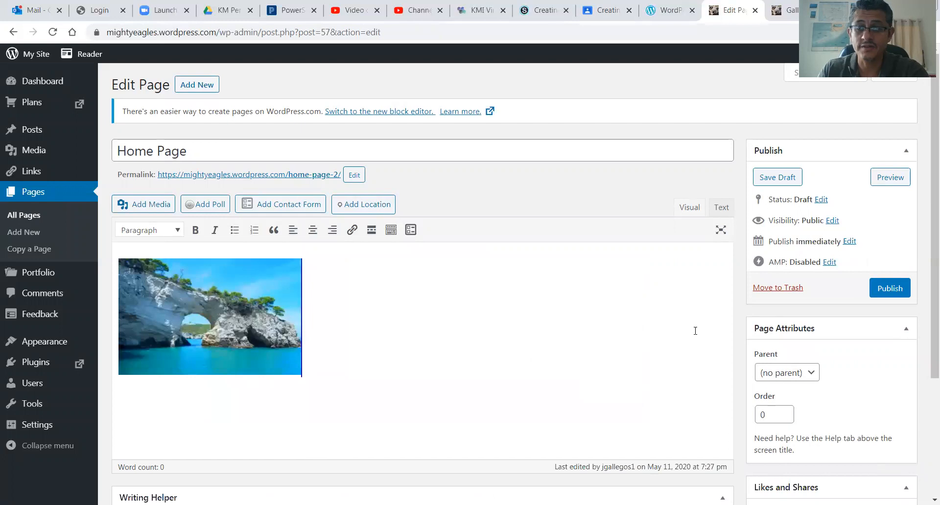
pyautogui.click(889, 290)
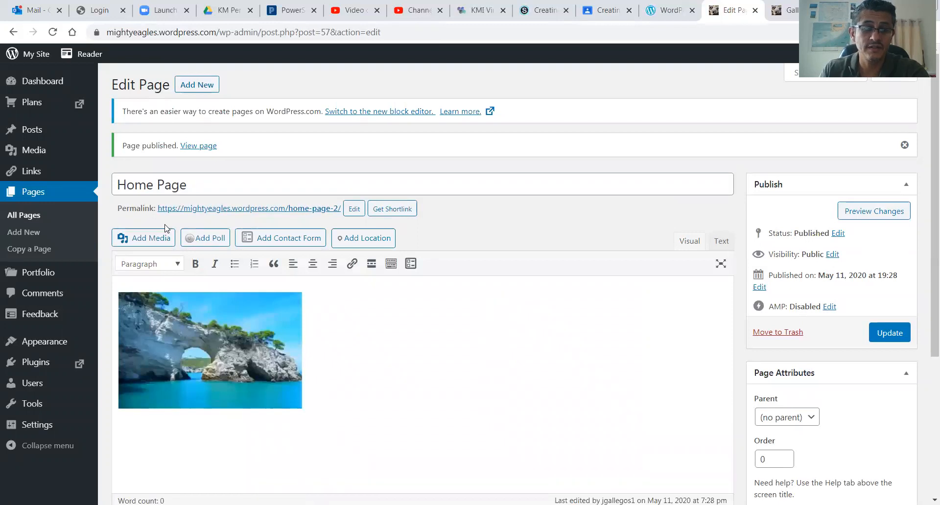
# - Return to the list of all pages and examine the "Front Page" label on the older Home Page
pyautogui.doubleClick(170, 185)
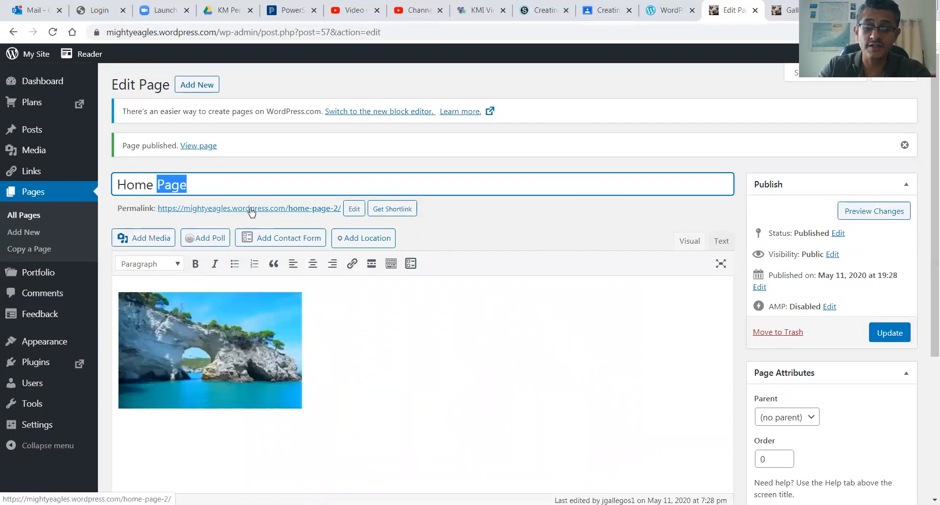
pyautogui.click(360, 335)
pyautogui.click(27, 216)
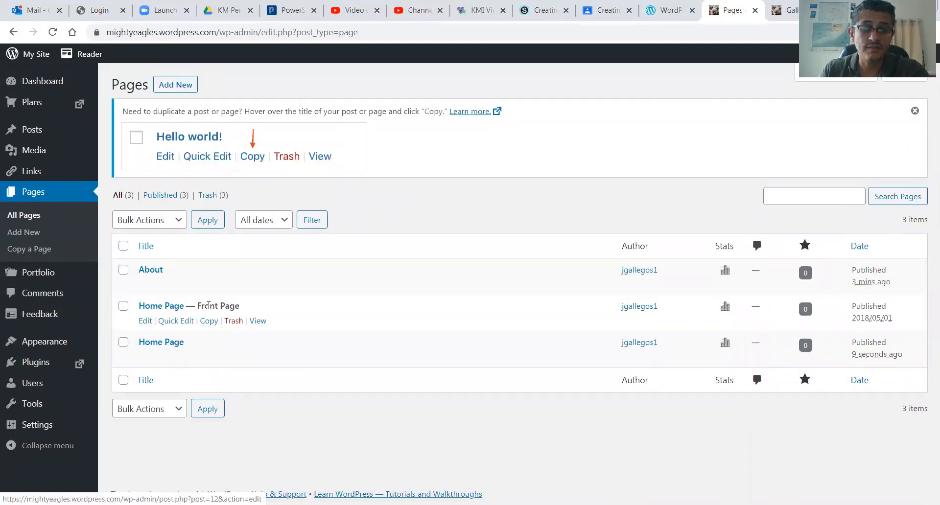
pyautogui.moveTo(198, 307); pyautogui.dragTo(245, 309)
pyautogui.click(221, 307)
pyautogui.doubleClick(210, 305)
pyautogui.click(230, 305)
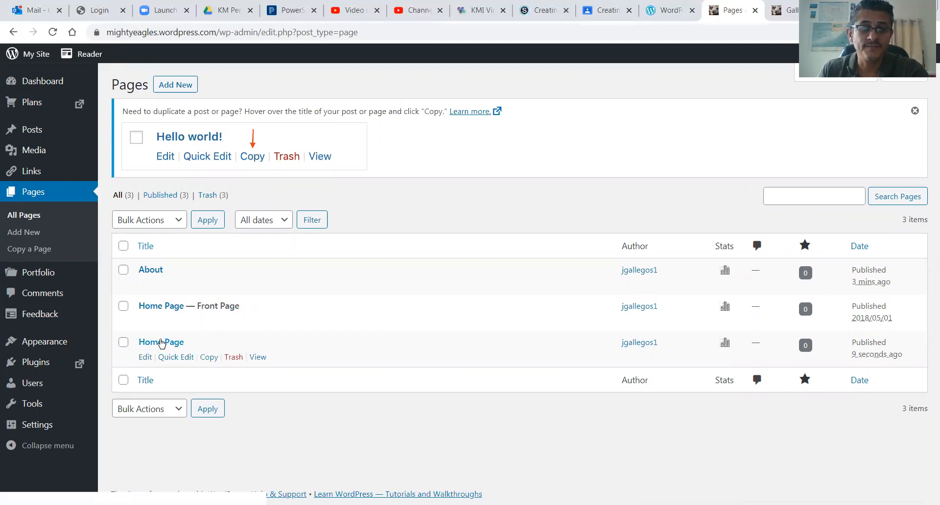
# - Check the Assignment 2 instructions in Classroom and the live site, and reopen the newly published Home Page from the pages list
pyautogui.click(607, 10)
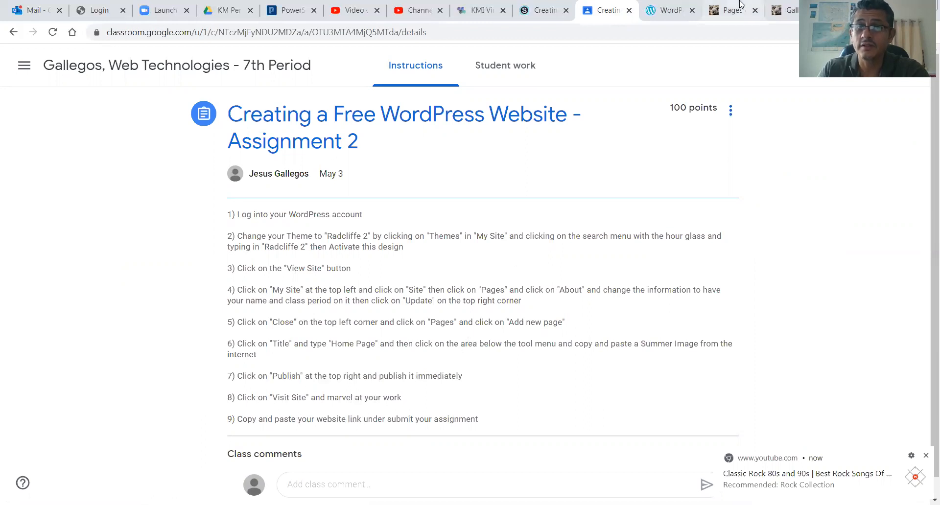
pyautogui.click(785, 11)
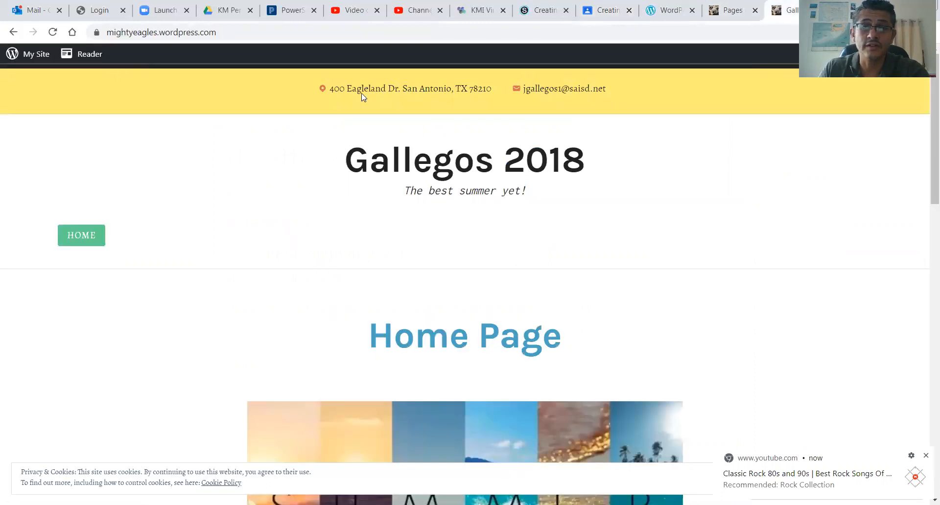
pyautogui.click(717, 11)
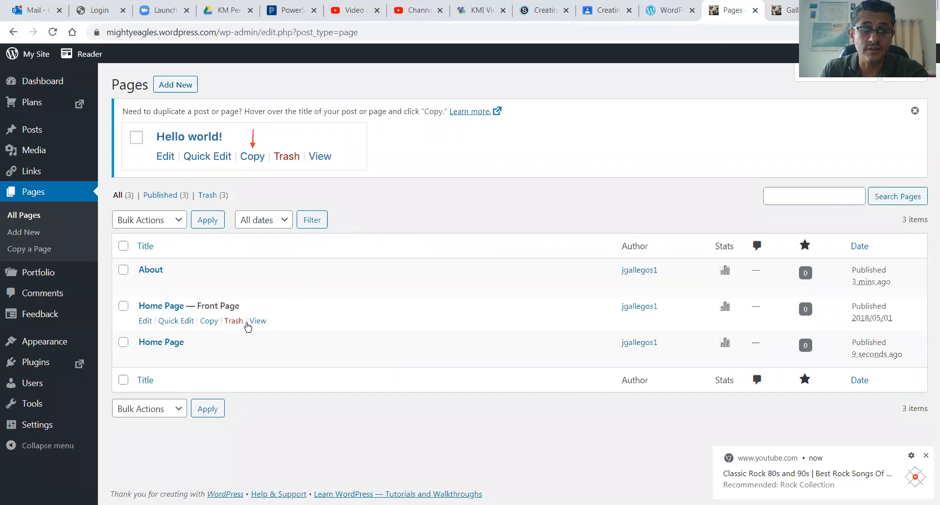
pyautogui.click(168, 344)
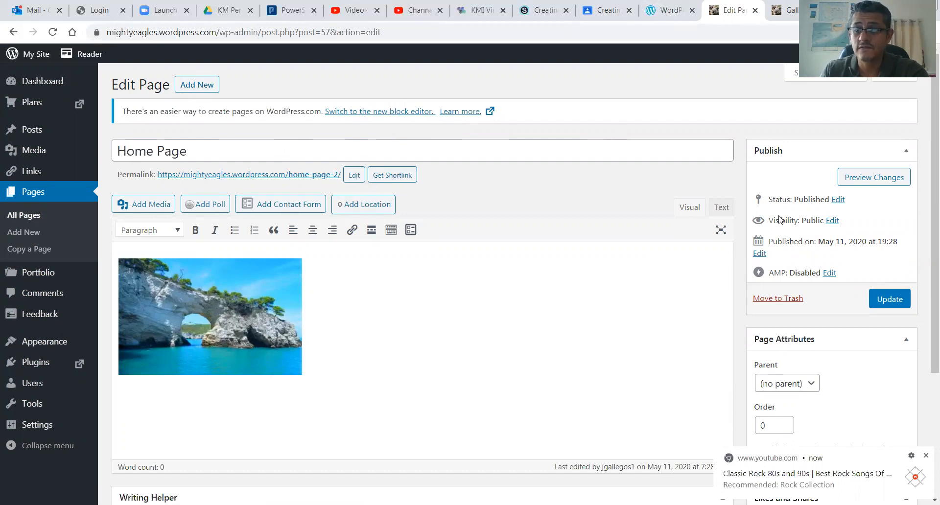
# - View the live site from the My Home dashboard and look over its Home Page heading, summer image and footer
pyautogui.click(54, 88)
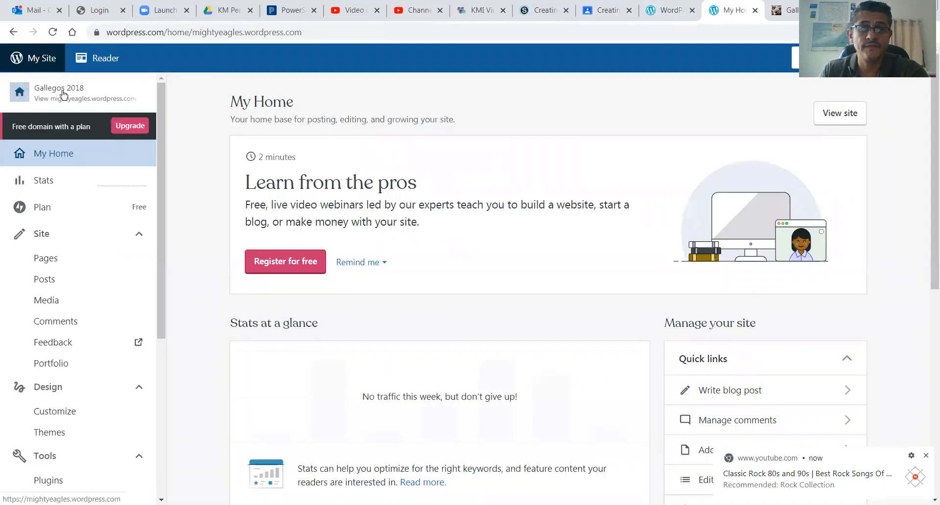
pyautogui.click(835, 123)
pyautogui.scroll(-6, 658, 256)
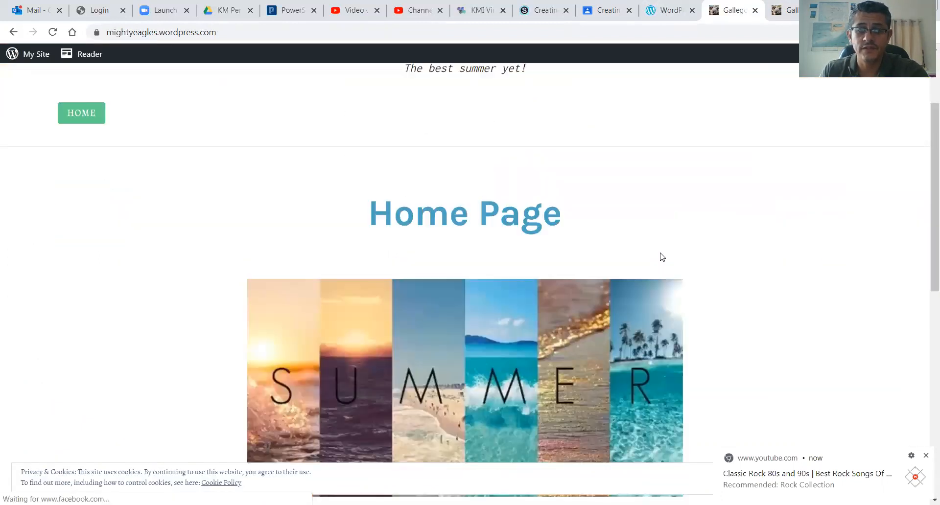
pyautogui.scroll(-5, 659, 257)
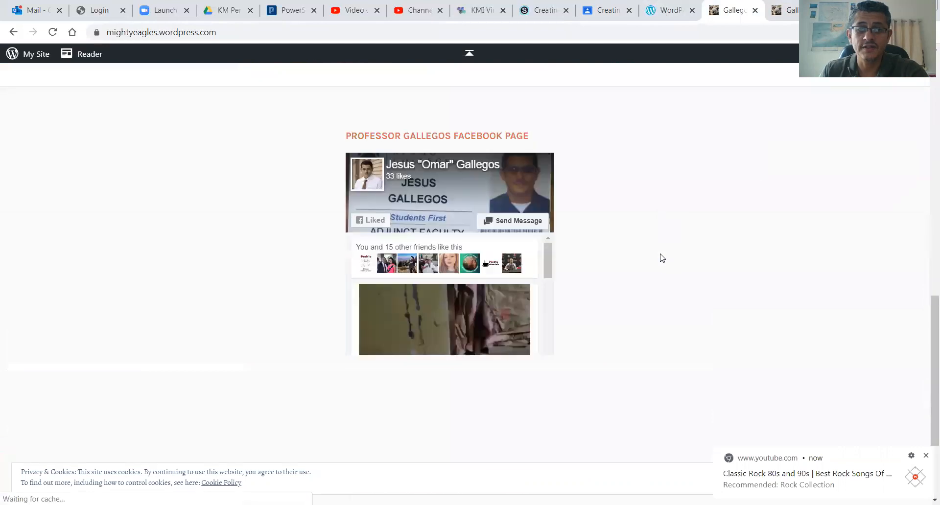
pyautogui.scroll(10, 661, 259)
pyautogui.doubleClick(433, 324)
pyautogui.doubleClick(534, 322)
pyautogui.click(634, 290)
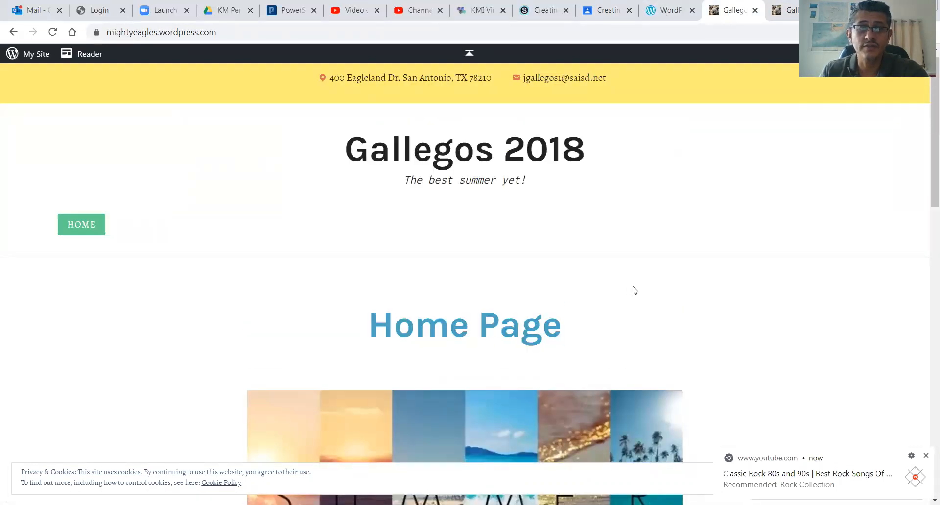
pyautogui.doubleClick(397, 328)
pyautogui.click(616, 321)
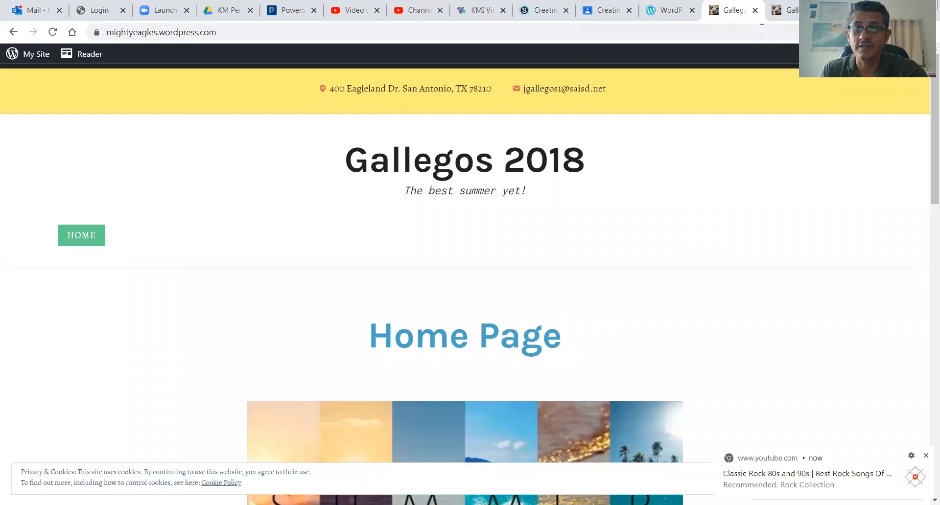
# - Compare the two live site tabs, open the newest Home Page from My Site's pages list, and preview it
pyautogui.click(796, 9)
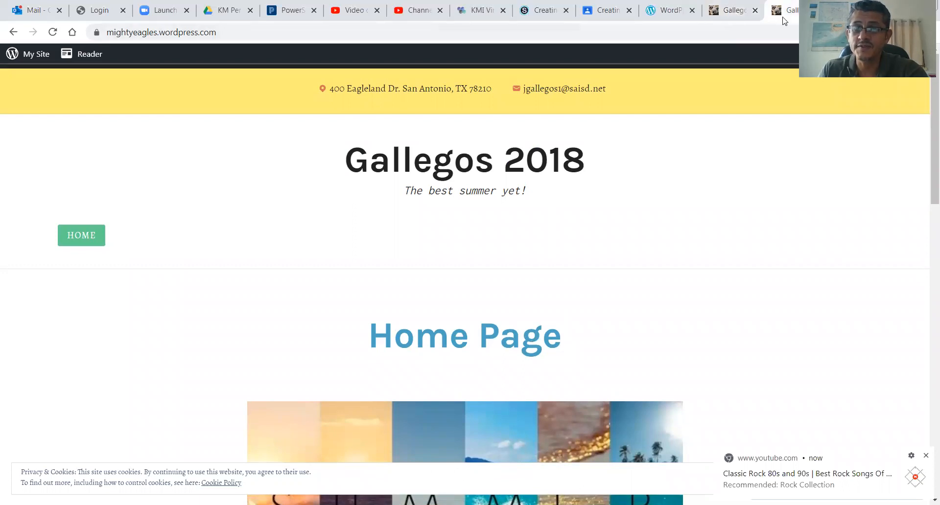
pyautogui.click(727, 11)
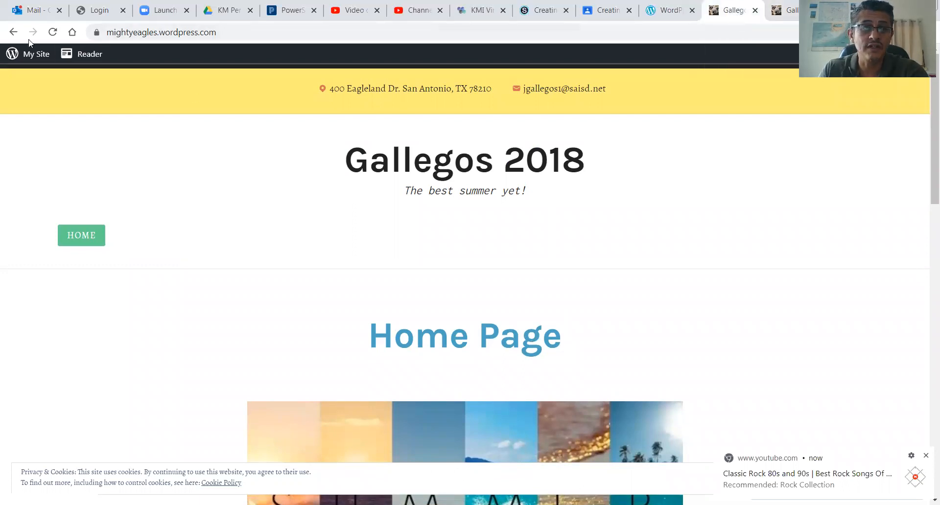
pyautogui.click(20, 56)
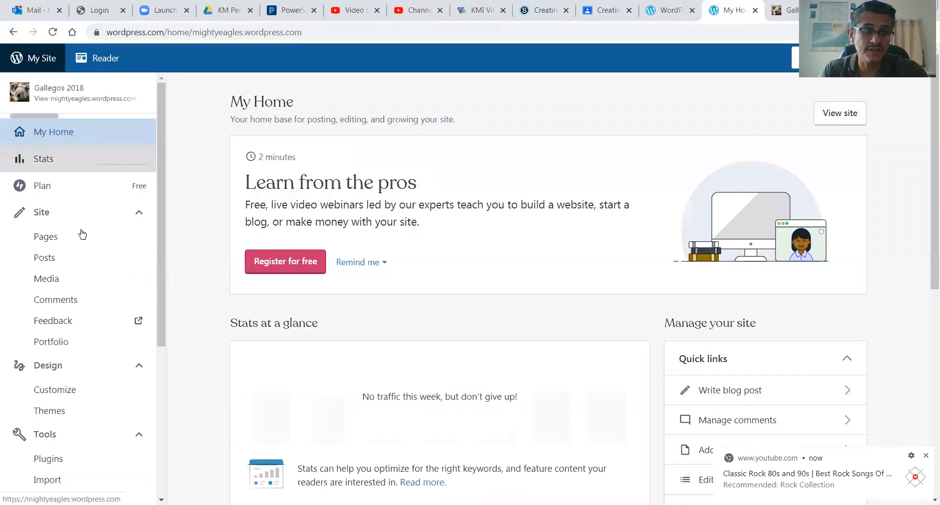
pyautogui.click(52, 258)
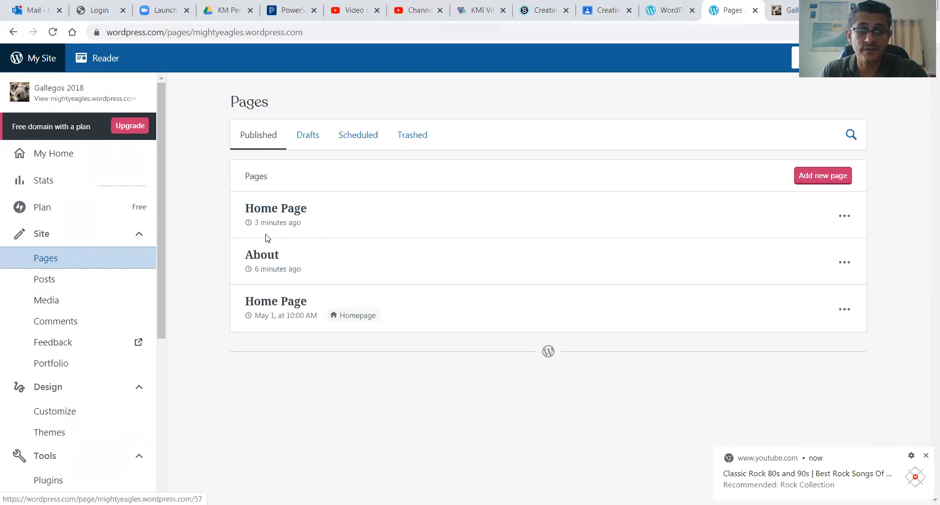
pyautogui.click(283, 210)
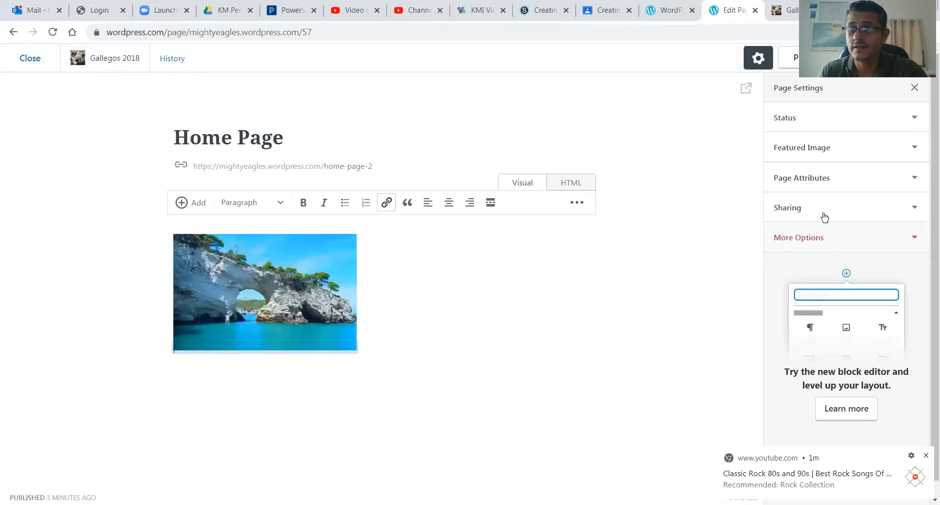
pyautogui.click(790, 57)
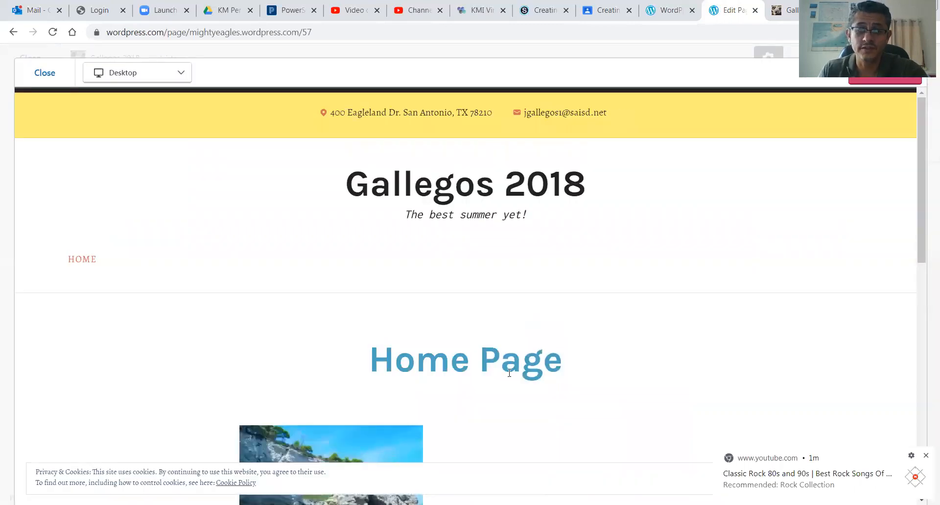
# - Look over the Home Page preview, open the page in its own tab, and close that tab and the editor tab
pyautogui.scroll(-5, 512, 368)
pyautogui.scroll(5, 512, 371)
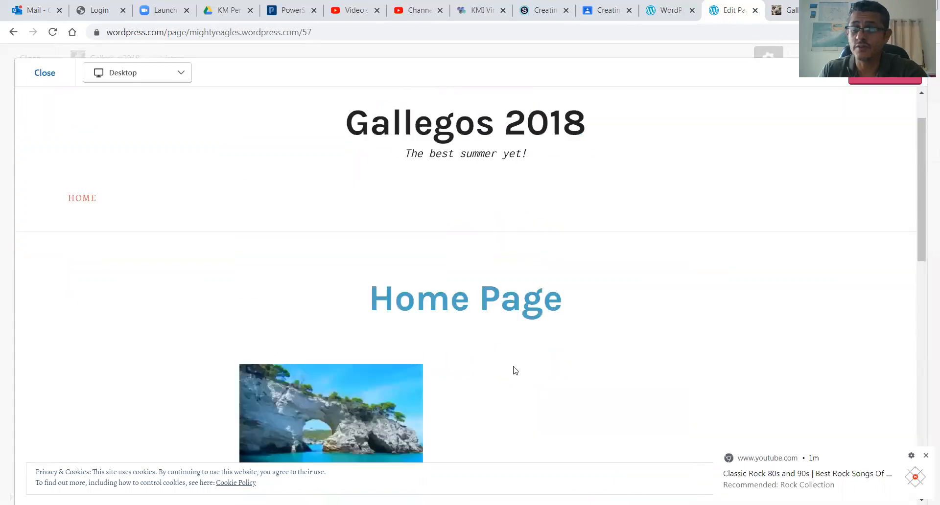
pyautogui.click(885, 74)
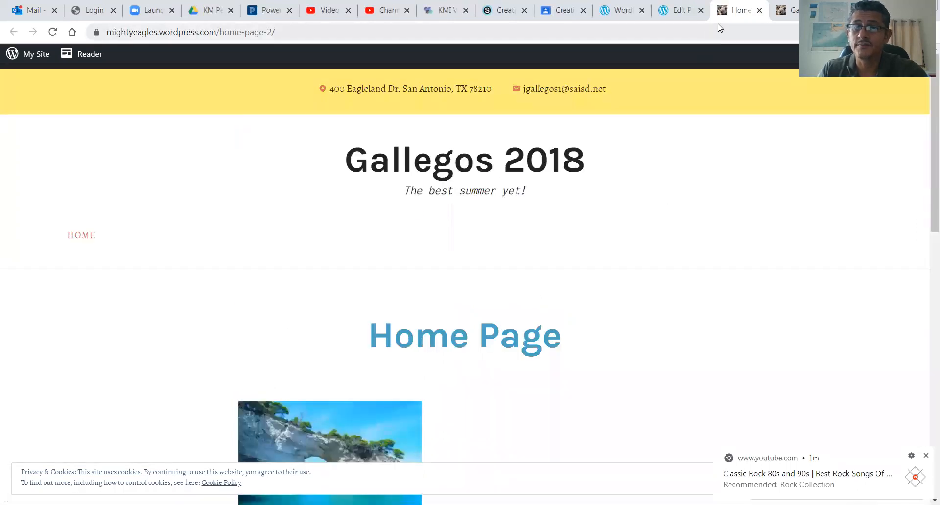
pyautogui.click(759, 10)
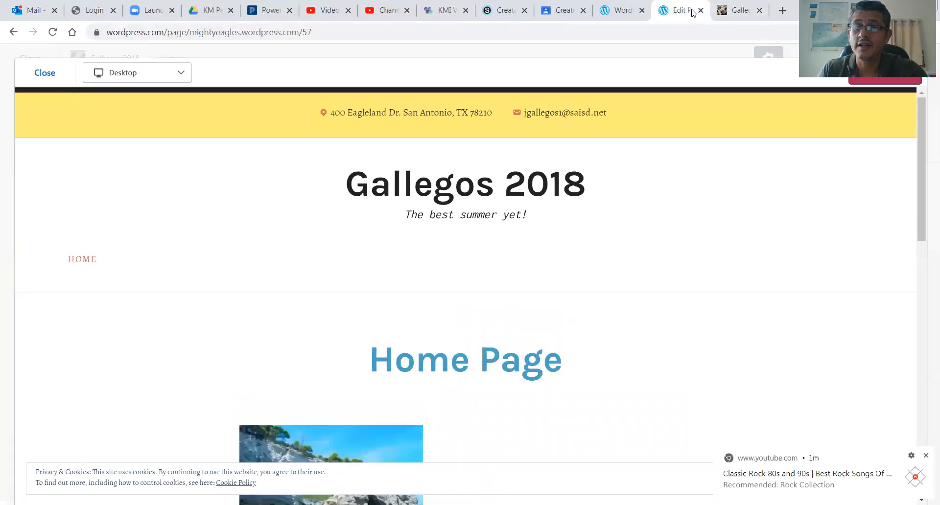
pyautogui.click(699, 9)
# - Review the final Assignment 2 instructions in Classroom on publishing, visiting the site and submitting the website link
pyautogui.click(618, 11)
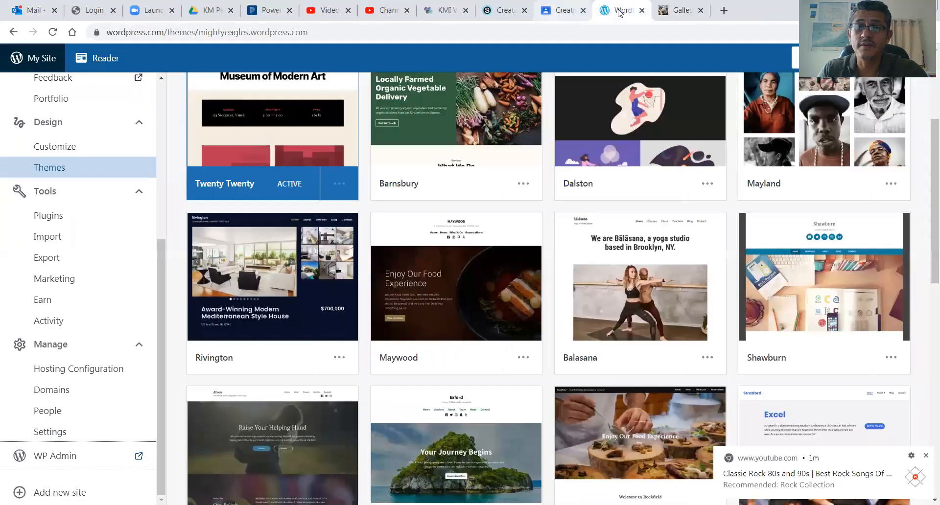
pyautogui.click(563, 11)
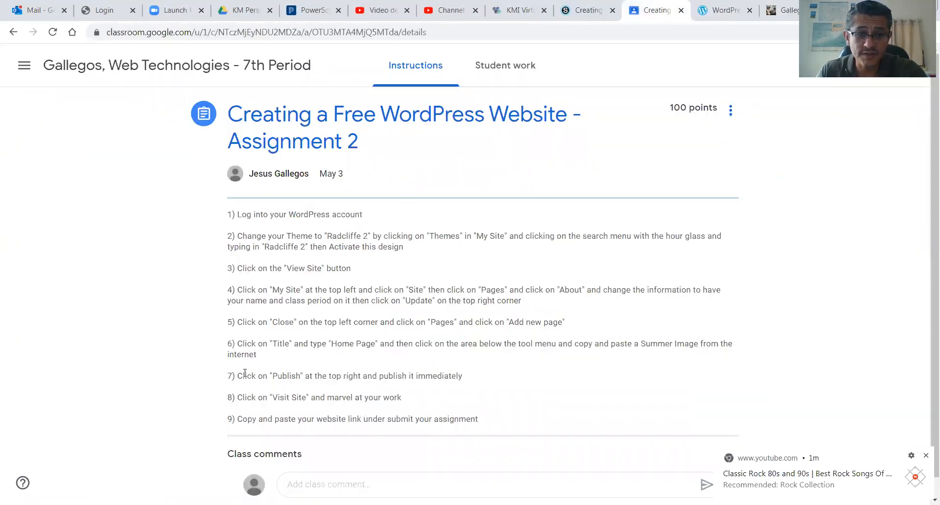
pyautogui.doubleClick(332, 398)
pyautogui.click(381, 379)
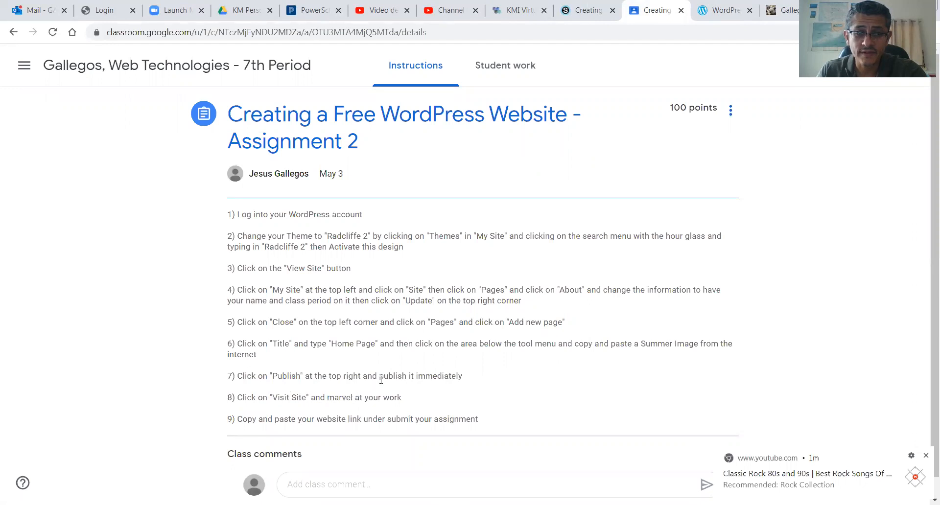
pyautogui.doubleClick(373, 420)
pyautogui.click(296, 419)
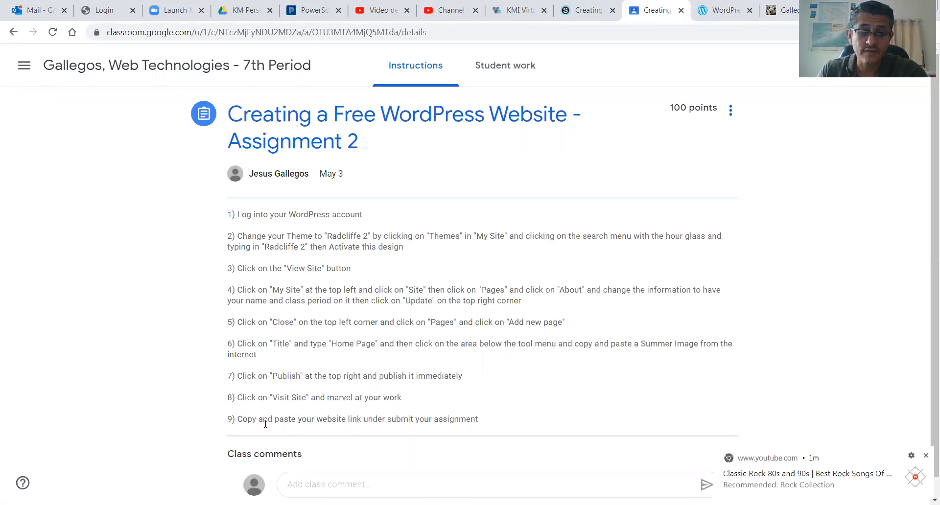
pyautogui.doubleClick(319, 420)
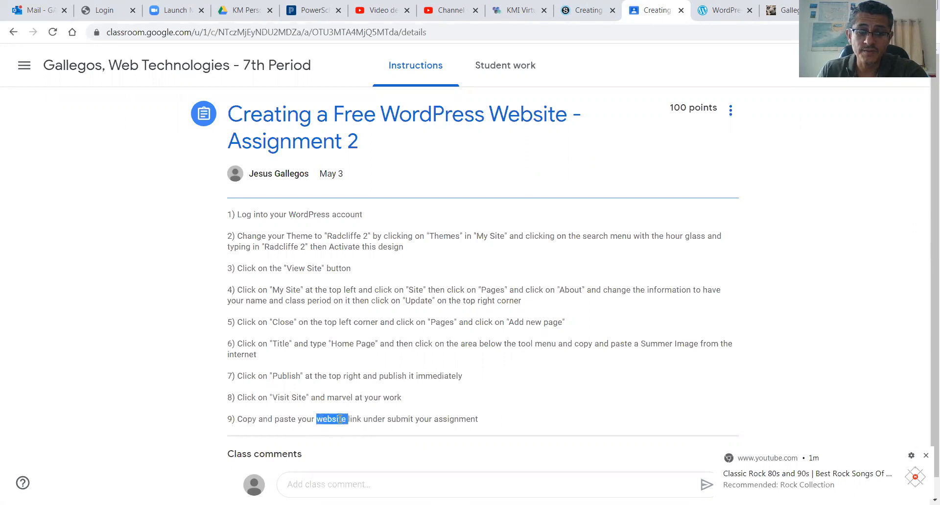
pyautogui.click(404, 420)
pyautogui.doubleClick(458, 420)
pyautogui.click(566, 402)
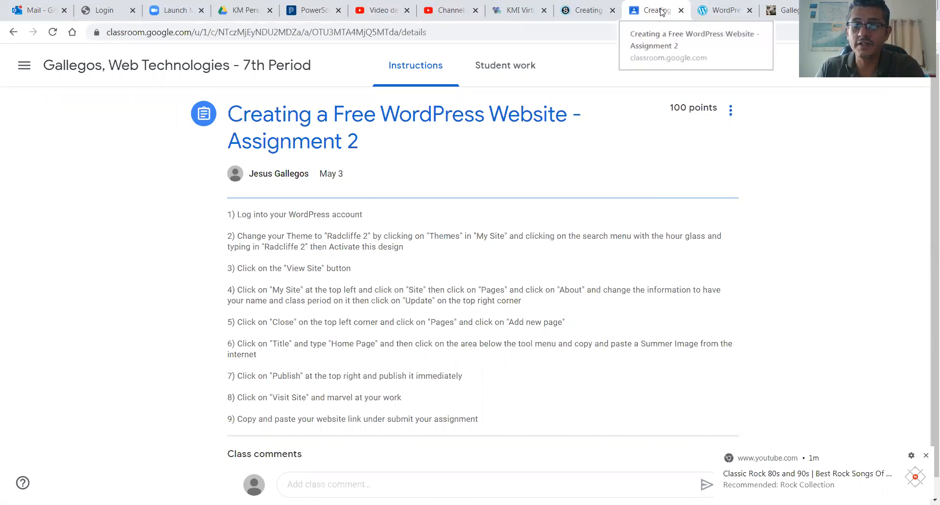
# - Look over the live site's Home Page with its heading and summer image
pyautogui.click(782, 10)
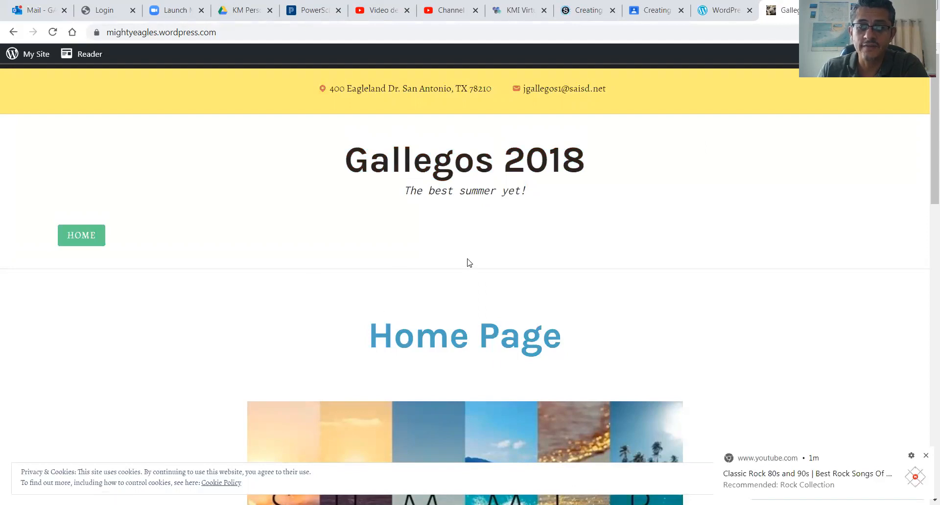
pyautogui.scroll(-3, 587, 271)
pyautogui.scroll(3, 587, 271)
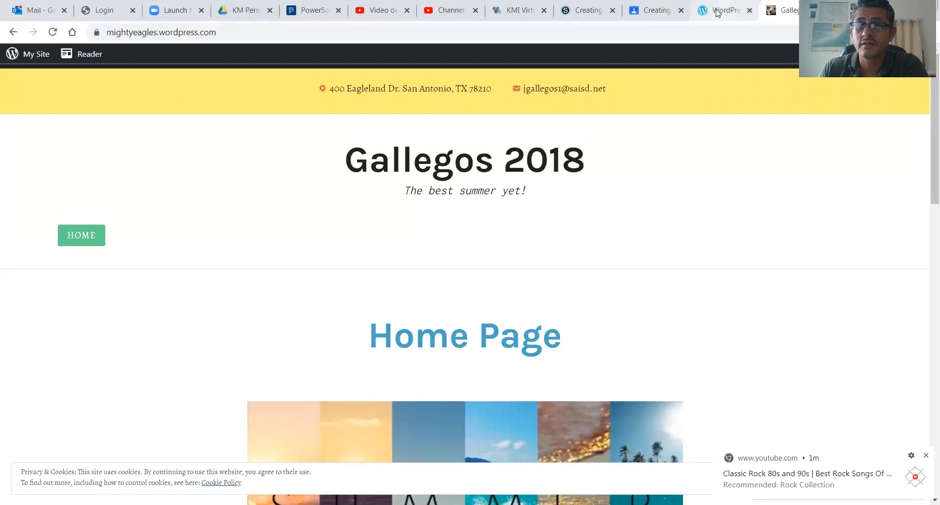
# - Find the scheduled WordPress assignment under the 5/11 - 5/20 topic in Classwork and open it for editing to read its instructions
pyautogui.click(661, 11)
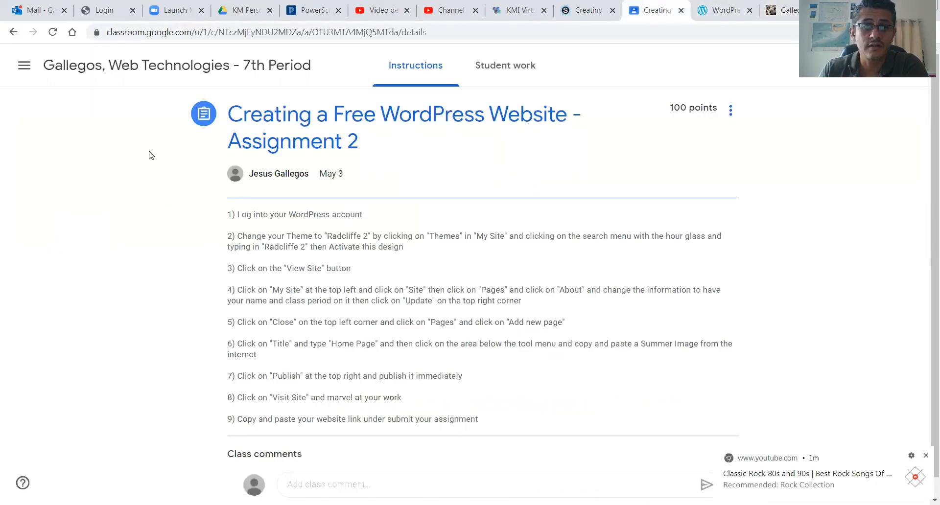
pyautogui.click(267, 69)
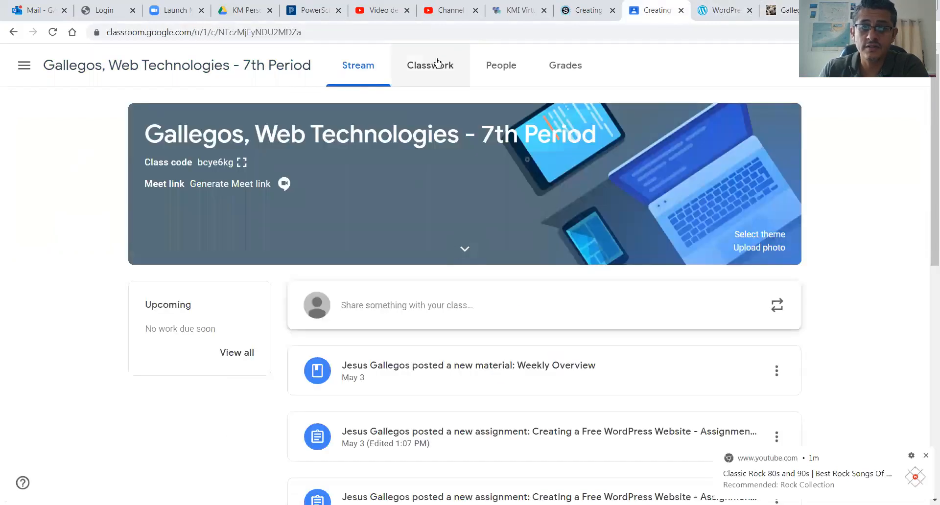
pyautogui.click(437, 64)
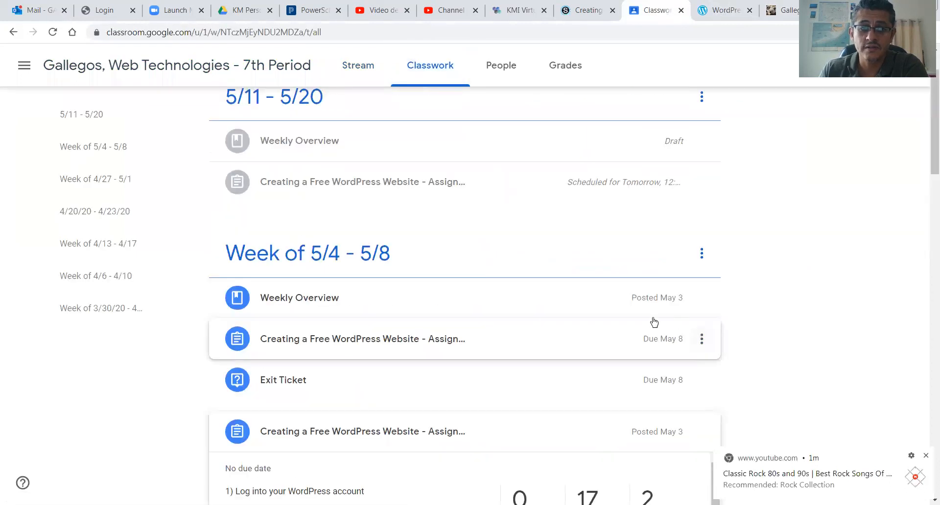
pyautogui.click(374, 246)
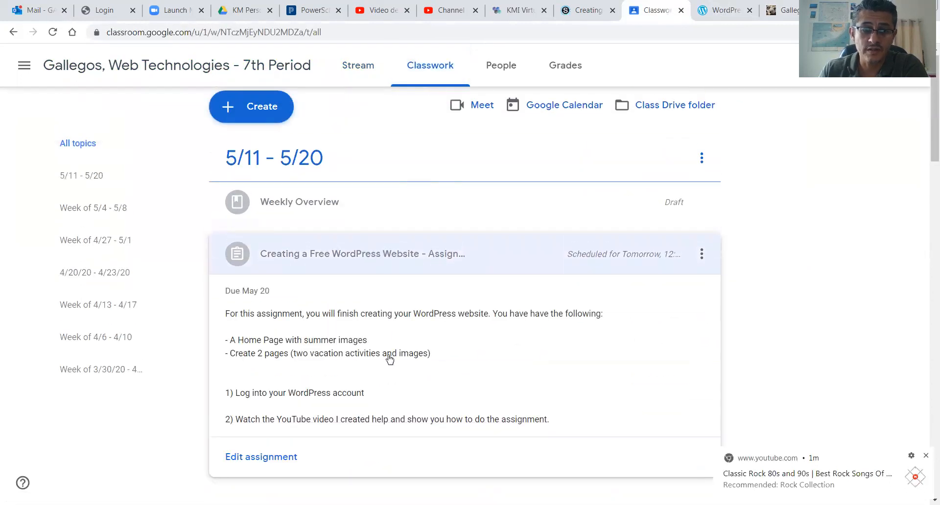
pyautogui.scroll(-1, 389, 359)
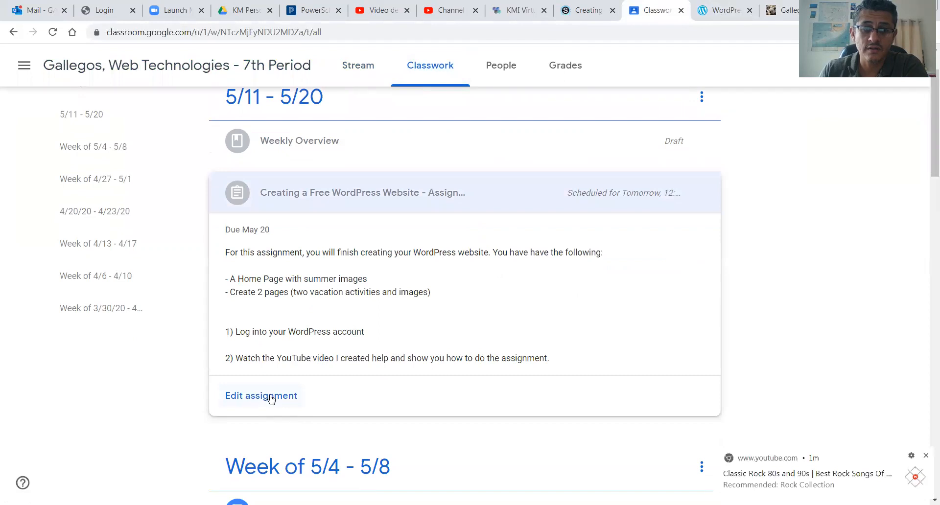
pyautogui.click(261, 396)
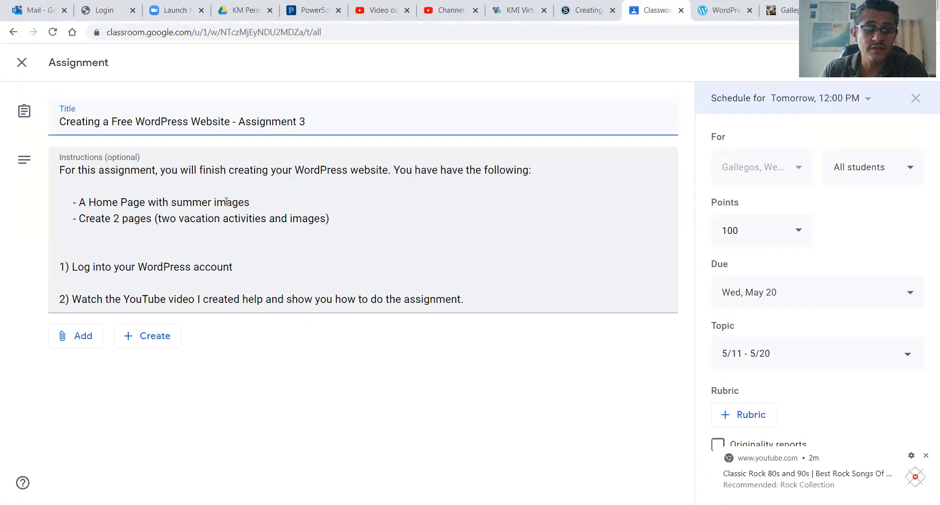
# - Open the WP Admin dashboard from the live site's My Site area and place its tab beside the Classroom tab
pyautogui.click(794, 13)
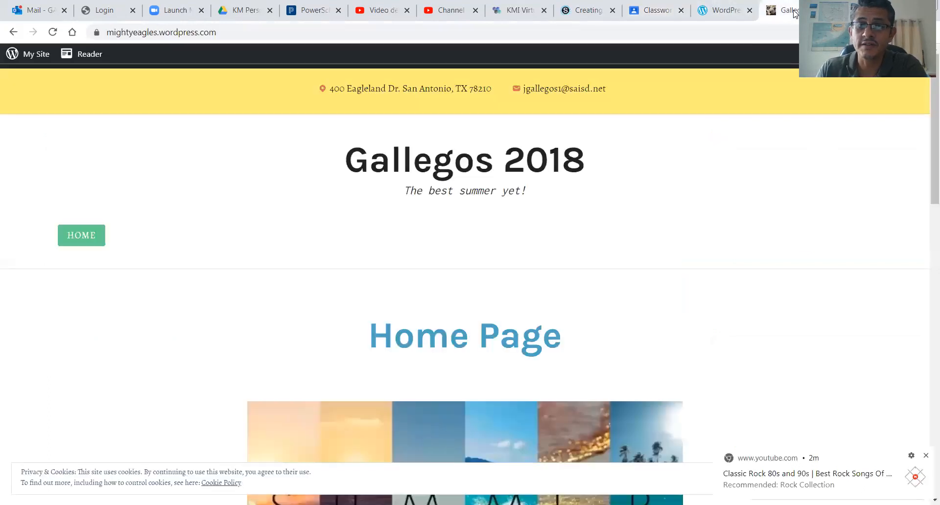
pyautogui.click(36, 55)
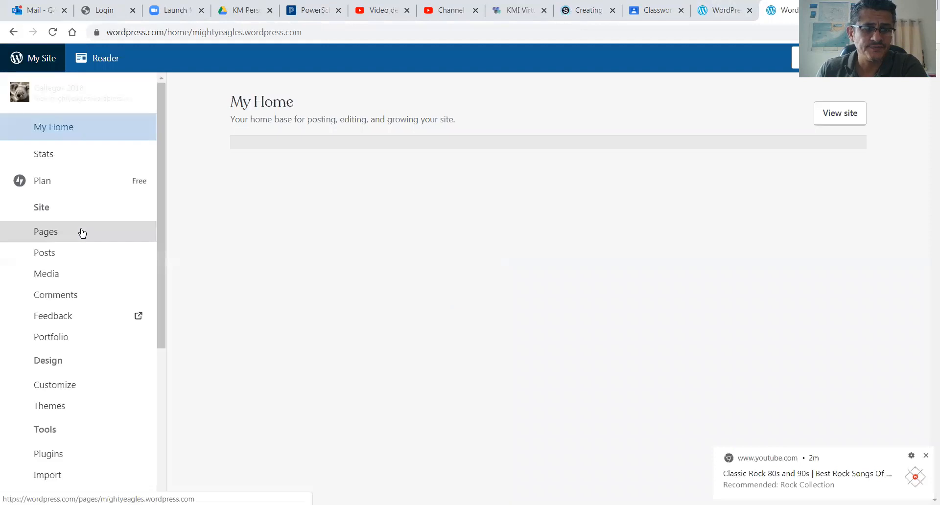
pyautogui.click(47, 239)
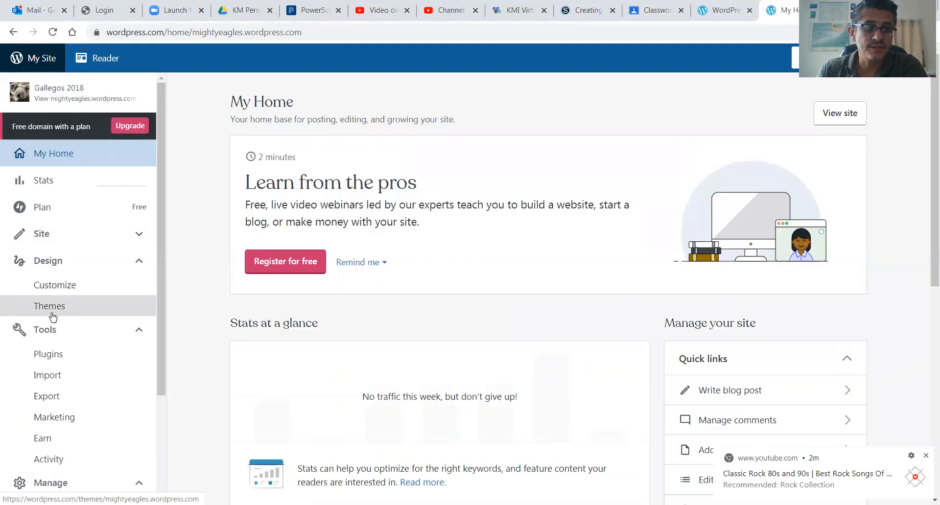
pyautogui.scroll(-1, 73, 331)
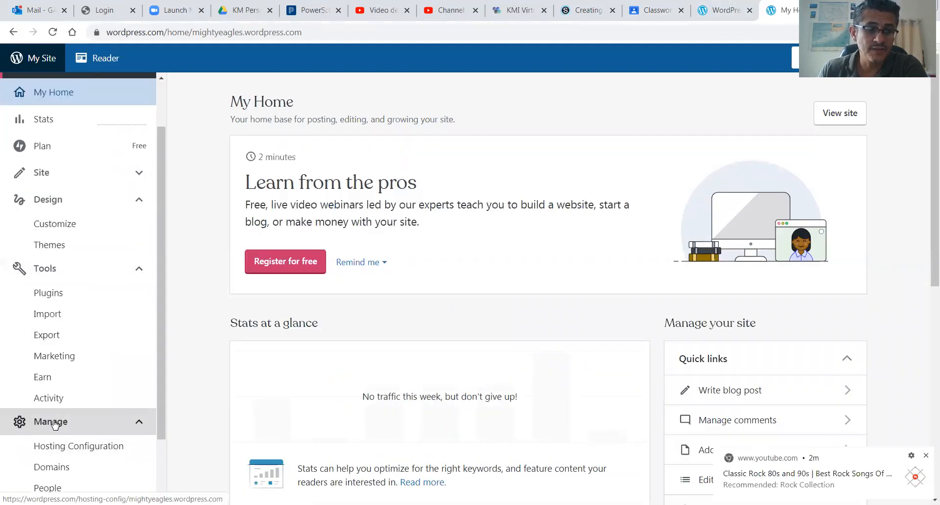
pyautogui.scroll(-2, 88, 421)
pyautogui.click(63, 457)
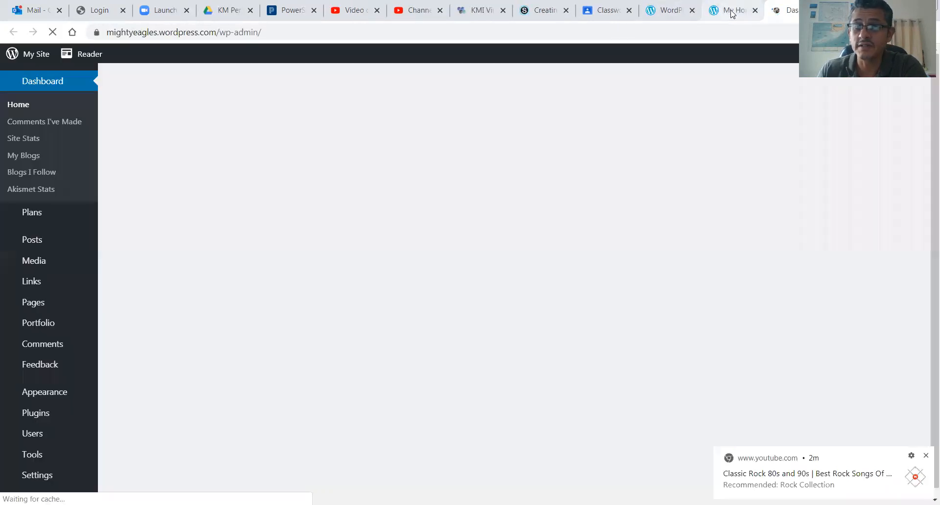
pyautogui.click(731, 13)
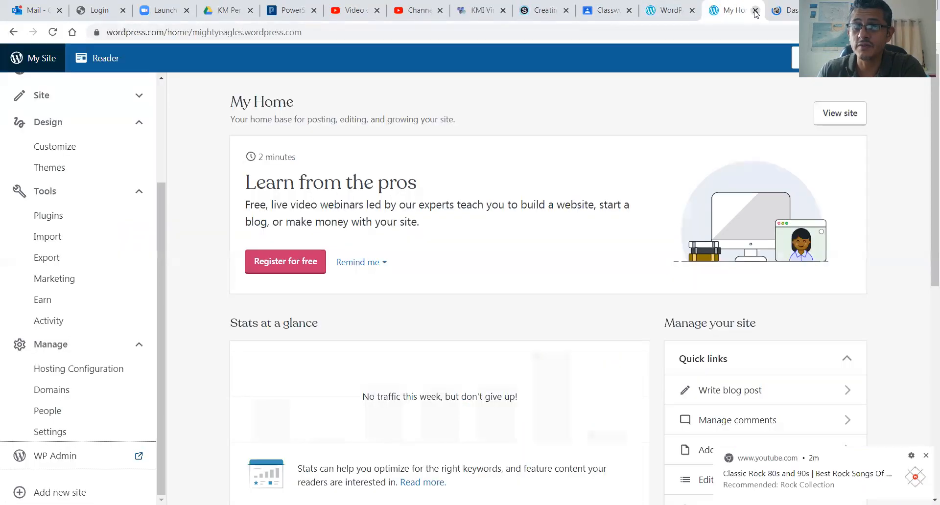
pyautogui.moveTo(783, 10); pyautogui.dragTo(671, 12)
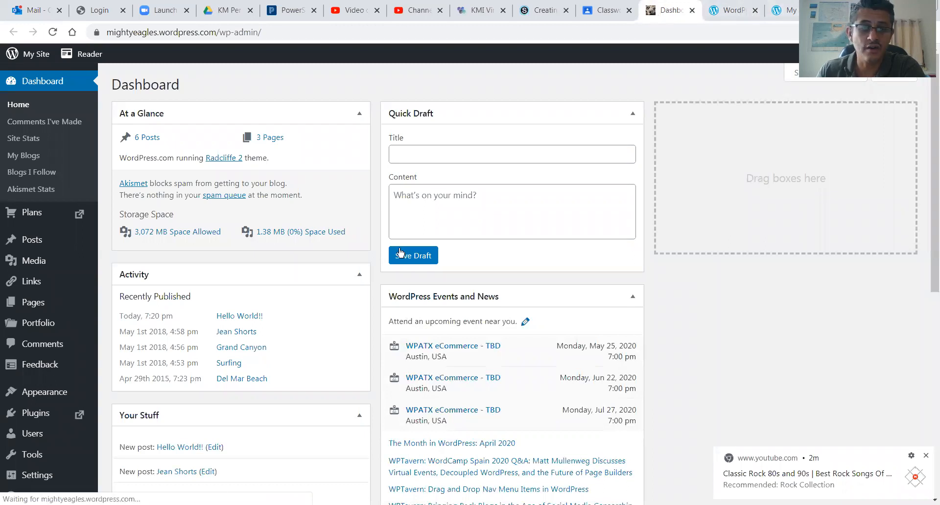
# - Add a new page titled "Surfing" in WP Admin, checking the Assignment 3 page requirements in Classroom
pyautogui.moveTo(36, 309)
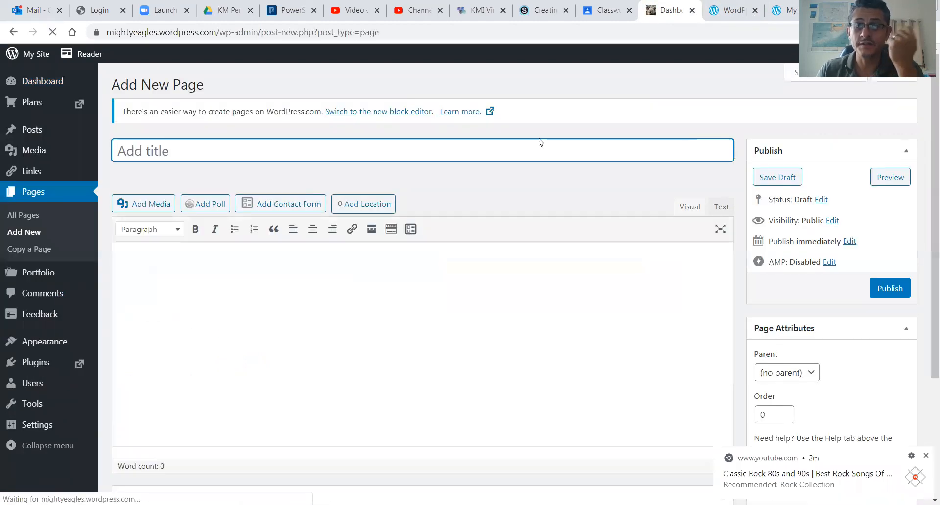
pyautogui.click(607, 10)
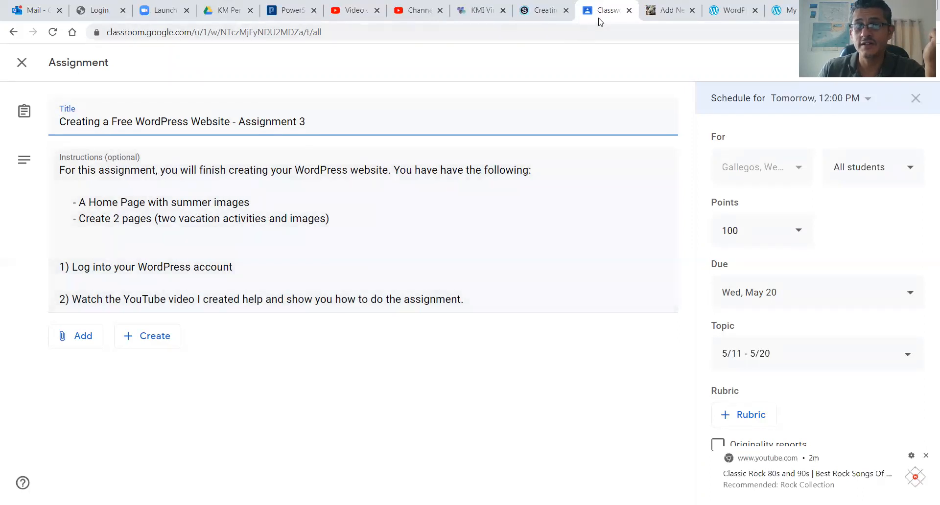
pyautogui.click(672, 10)
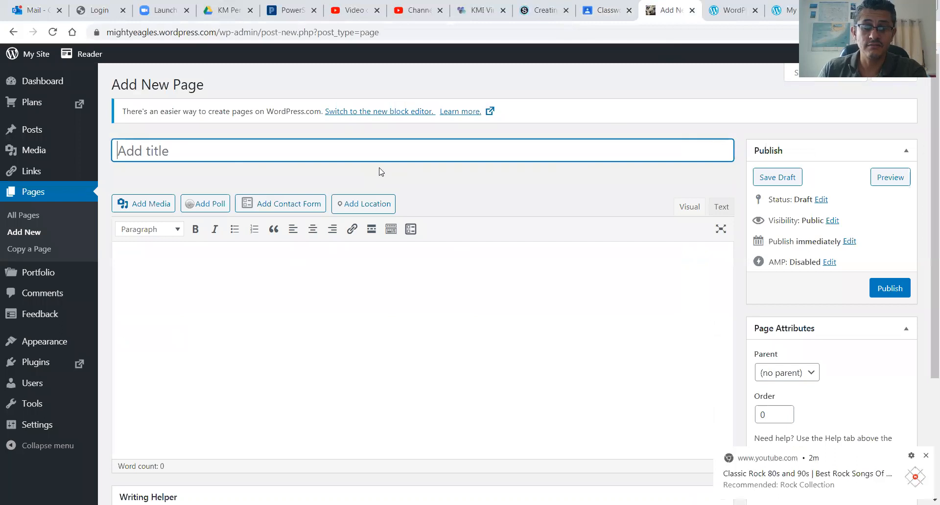
pyautogui.write('S')
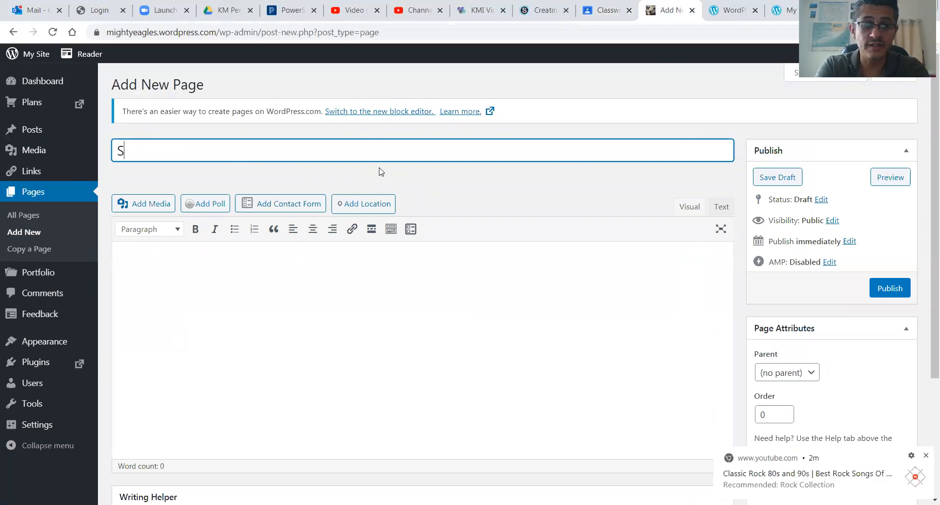
pyautogui.write('urfing')
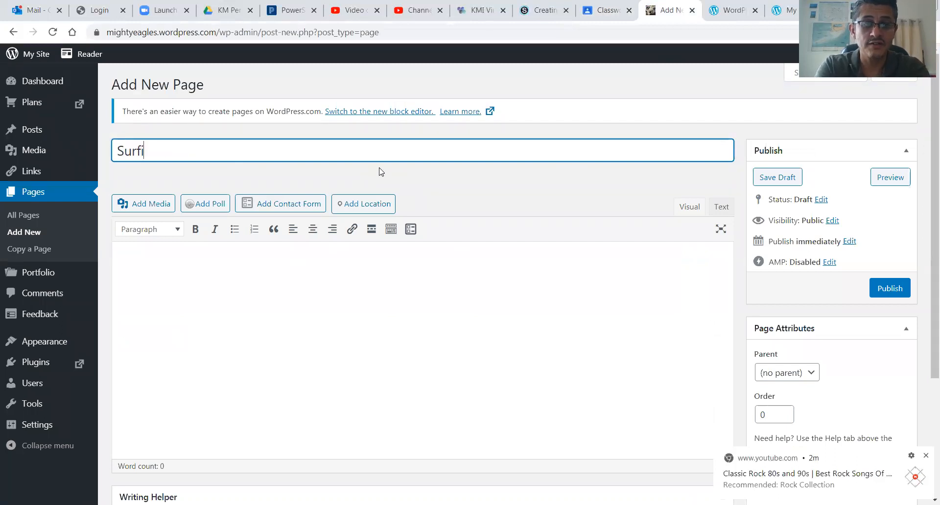
pyautogui.click(377, 277)
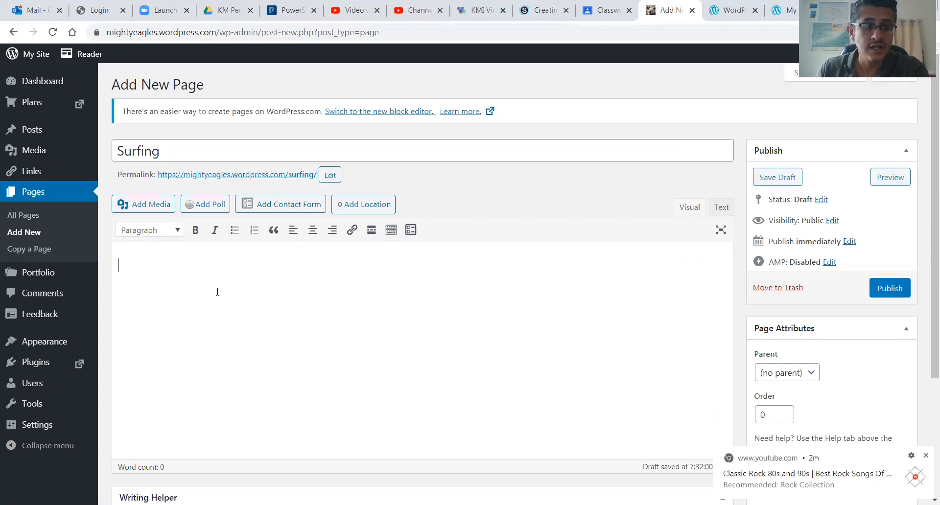
pyautogui.scroll(-1, 266, 288)
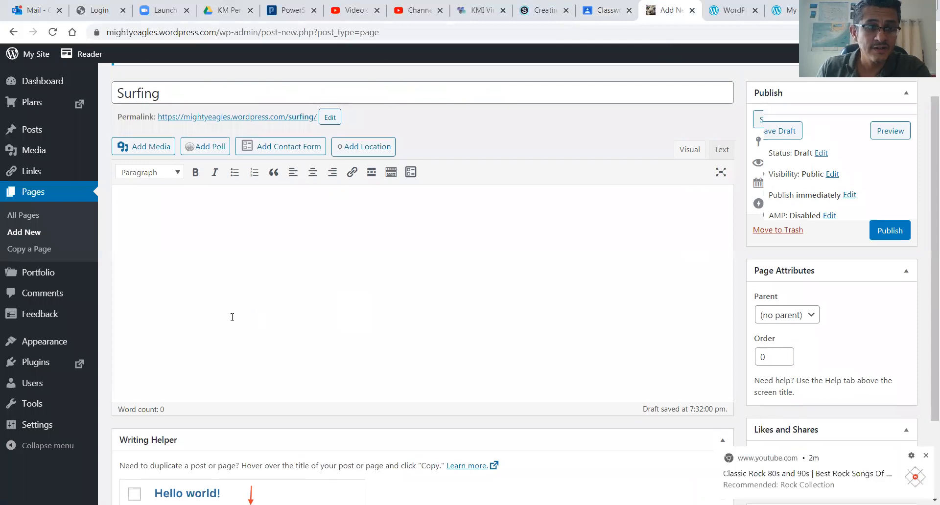
pyautogui.scroll(1, 232, 317)
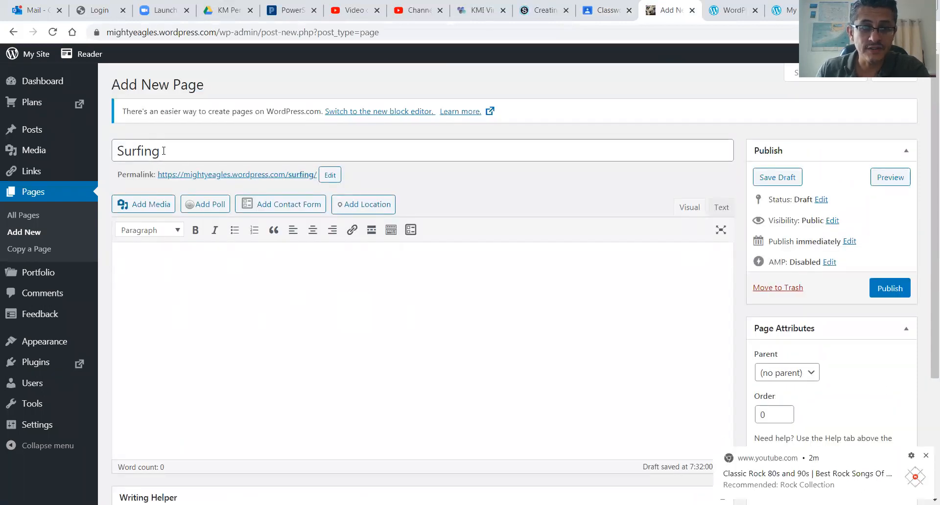
# - Search the web for "surfing public domain image" and browse the surfing images on PublicDomainPictures.net
pyautogui.click(143, 205)
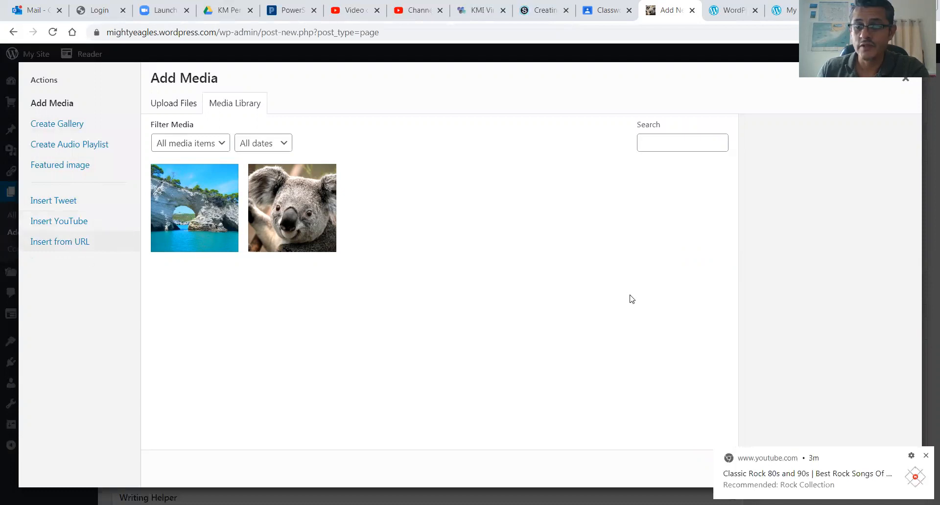
pyautogui.click(906, 82)
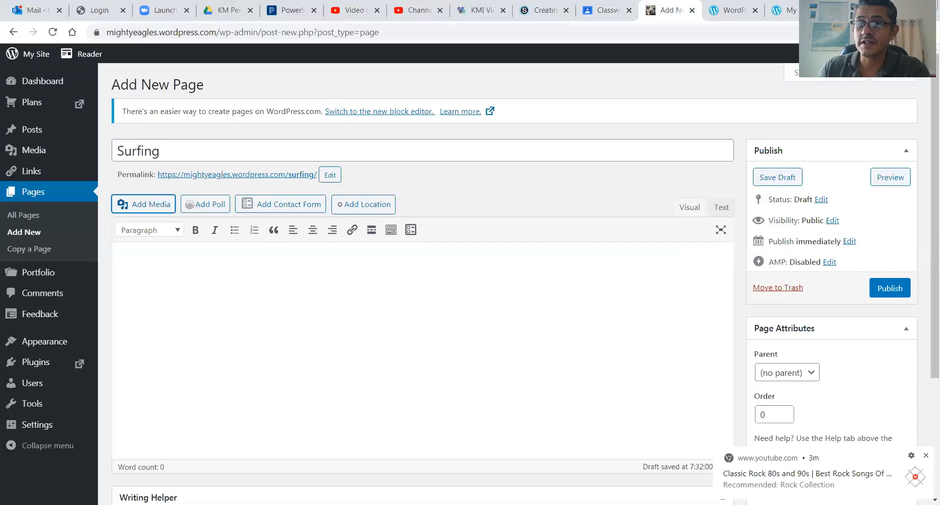
pyautogui.hotkey('ctrl', 't')
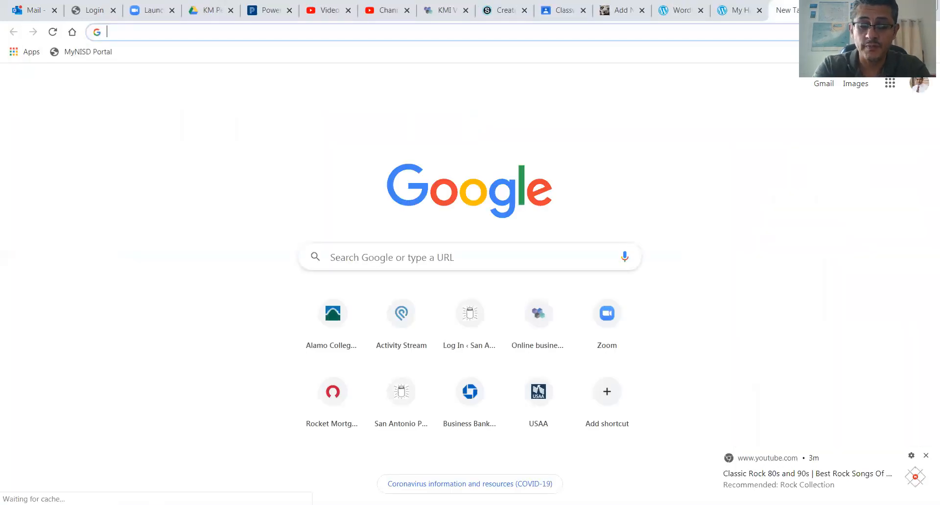
pyautogui.write('s')
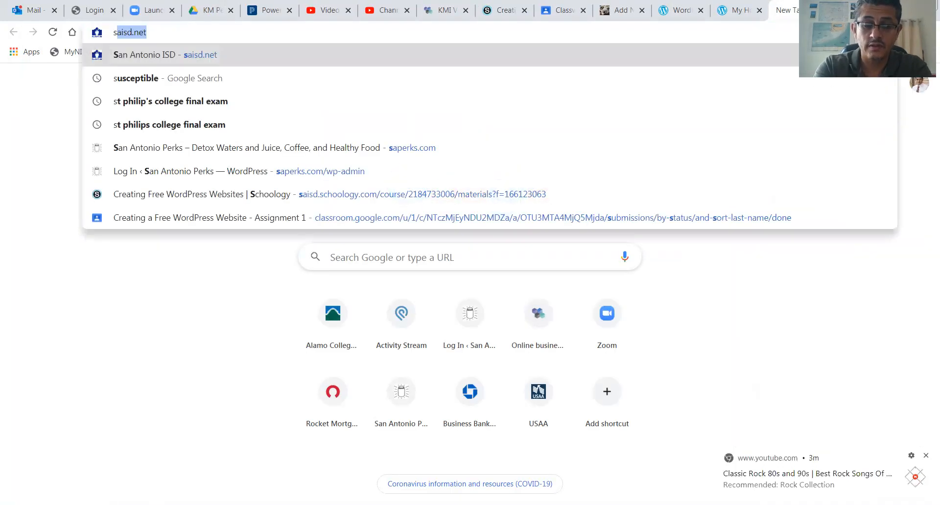
pyautogui.write('urfing pu')
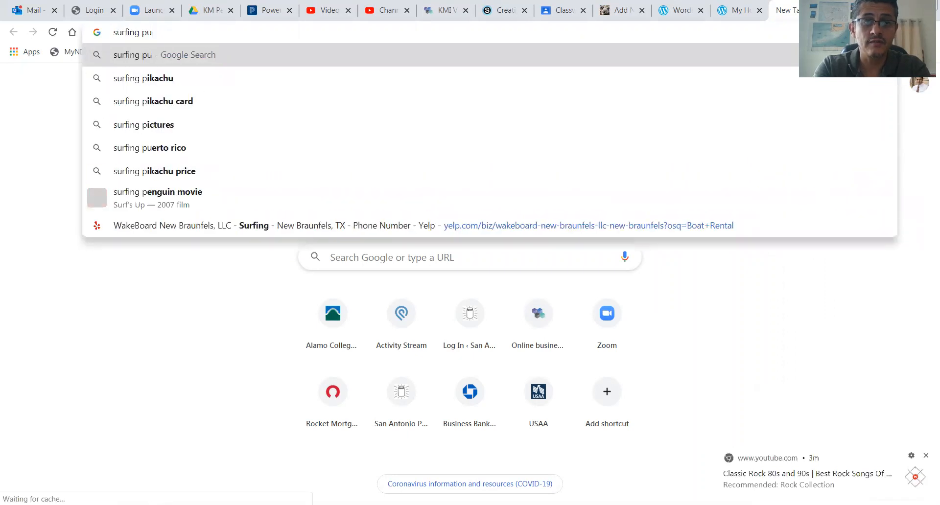
pyautogui.write('blic domain image')
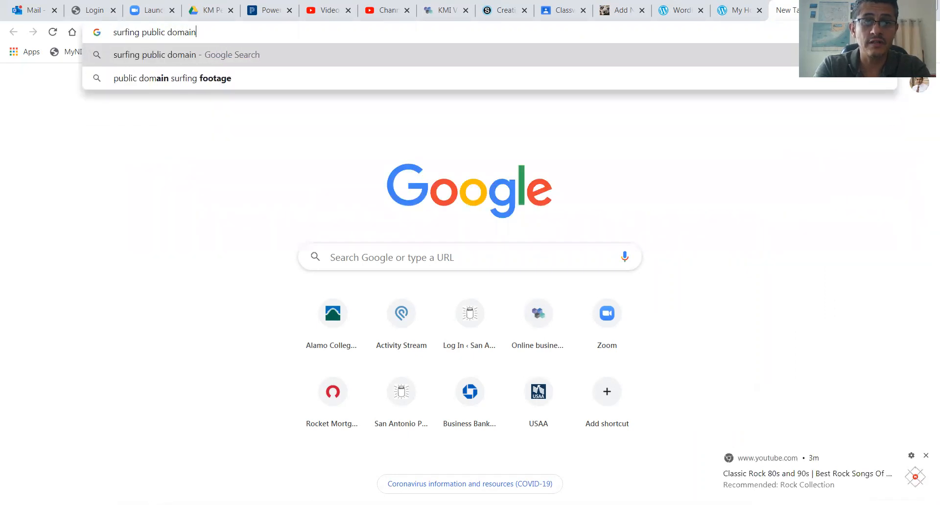
pyautogui.press('Return')
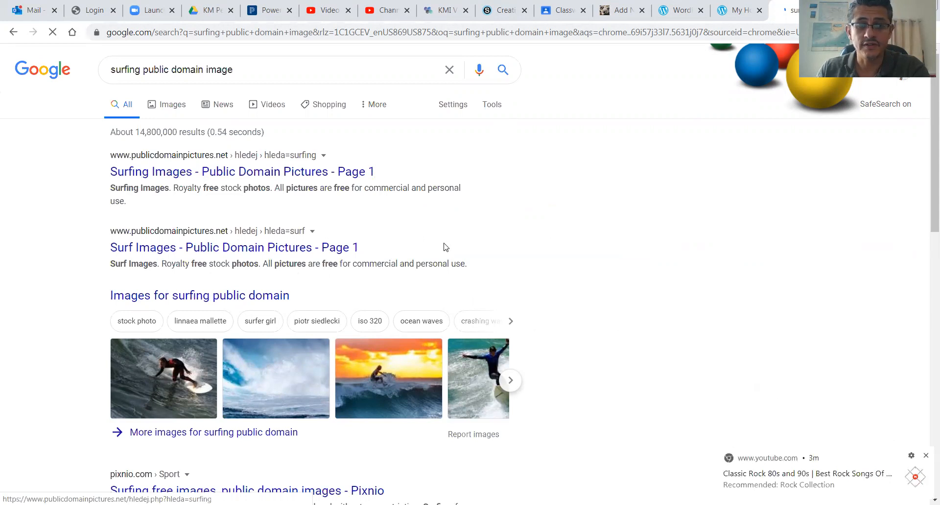
pyautogui.scroll(-1, 420, 363)
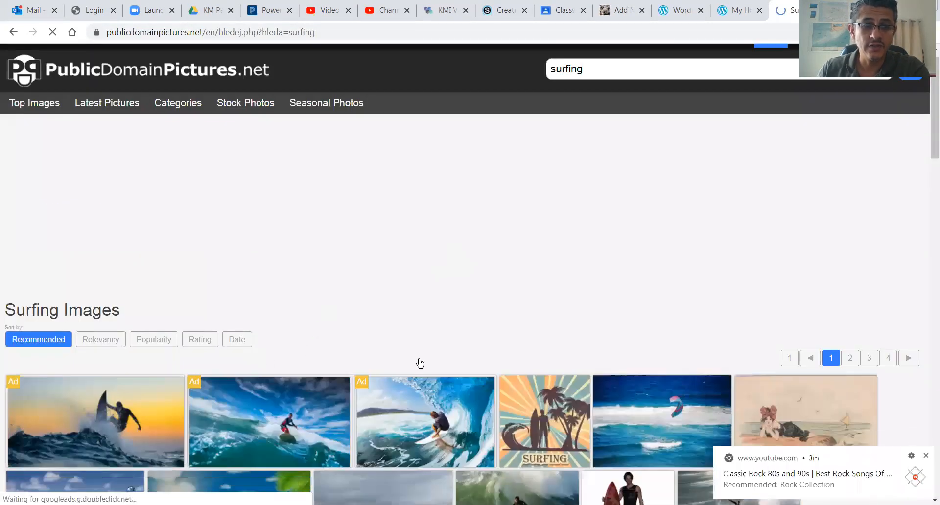
pyautogui.scroll(-6, 420, 363)
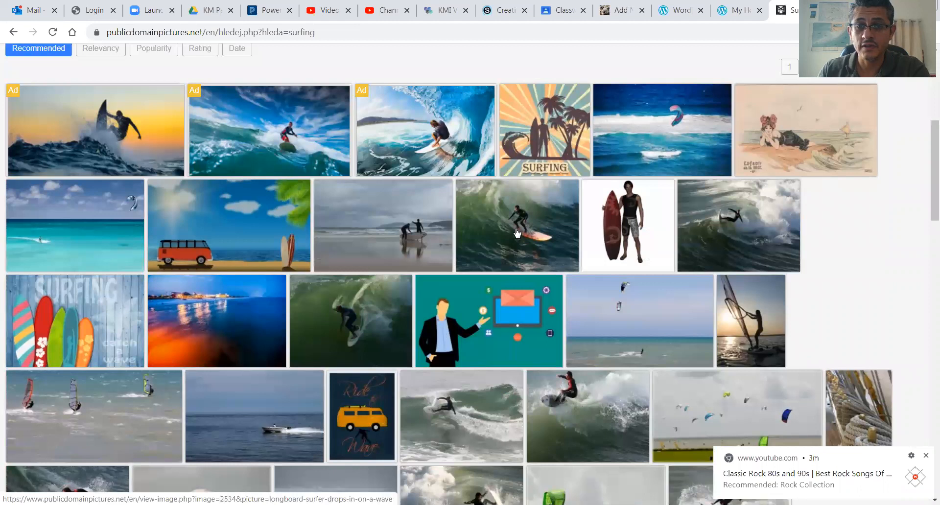
# - Copy the image of the surfer riding a green wave on a longboard and paste it into the Surfing page's body
pyautogui.rightClick(516, 230)
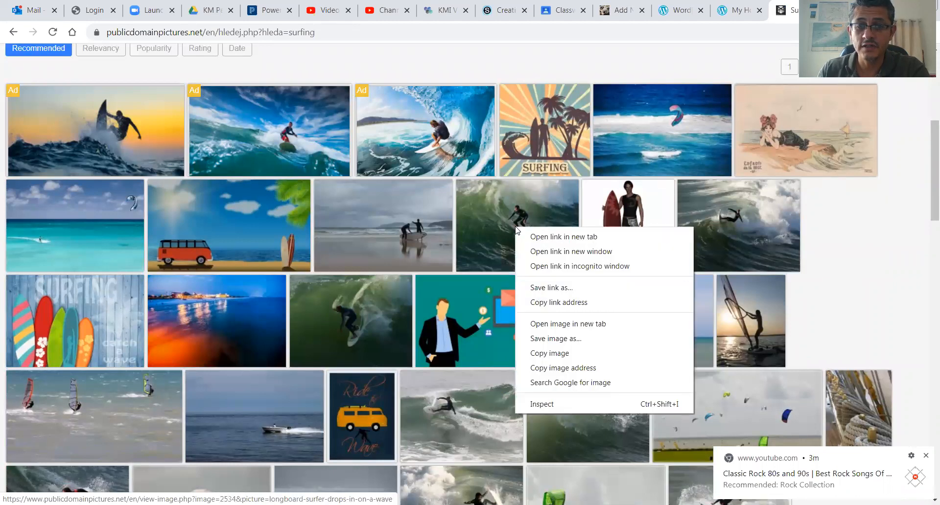
pyautogui.click(574, 353)
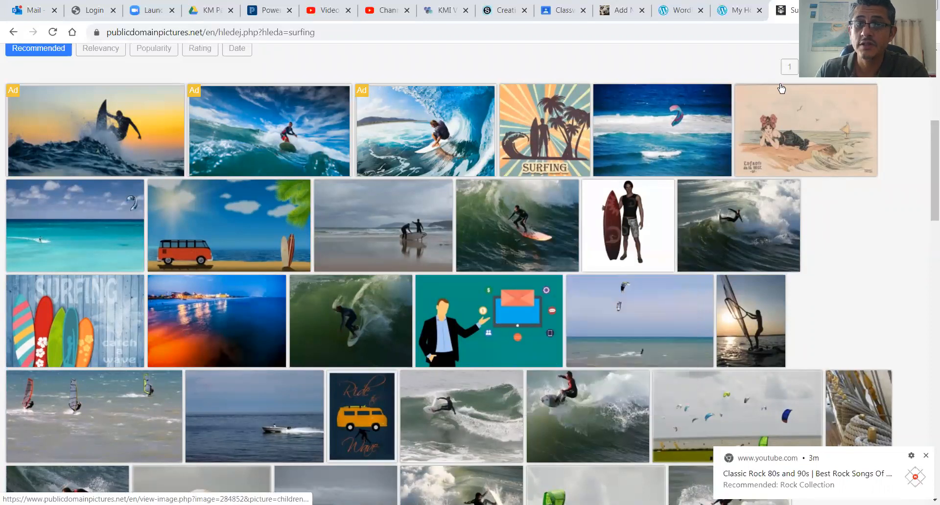
pyautogui.click(621, 11)
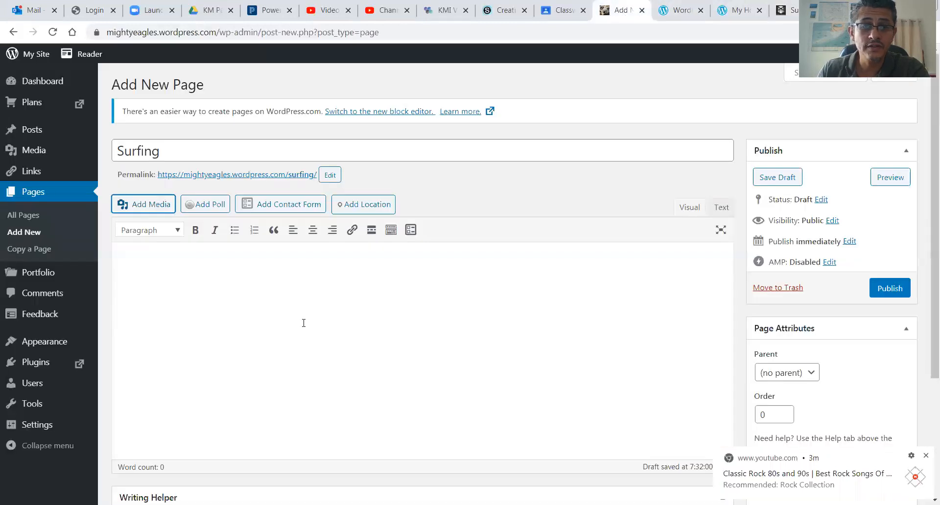
pyautogui.rightClick(254, 276)
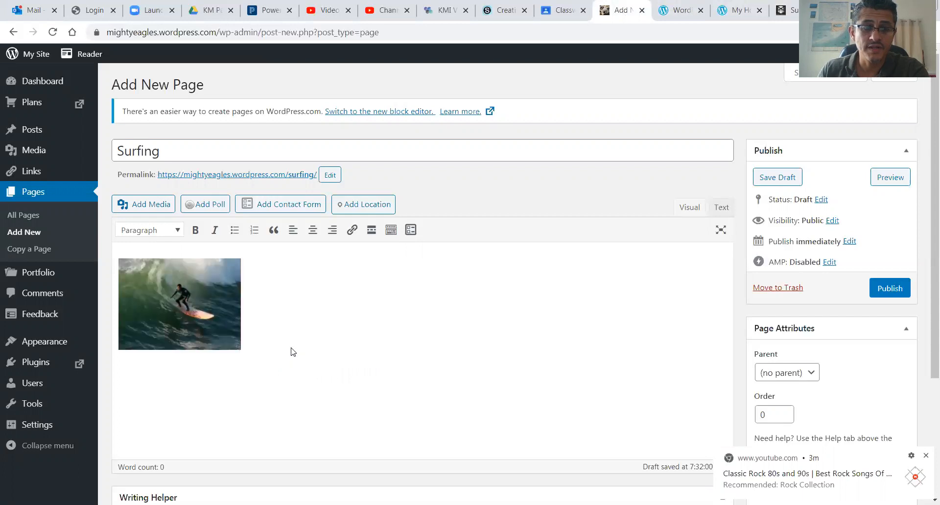
# - Publish the Surfing page and close the extra WordPress browser tab, keeping the My Home tab open
pyautogui.click(889, 288)
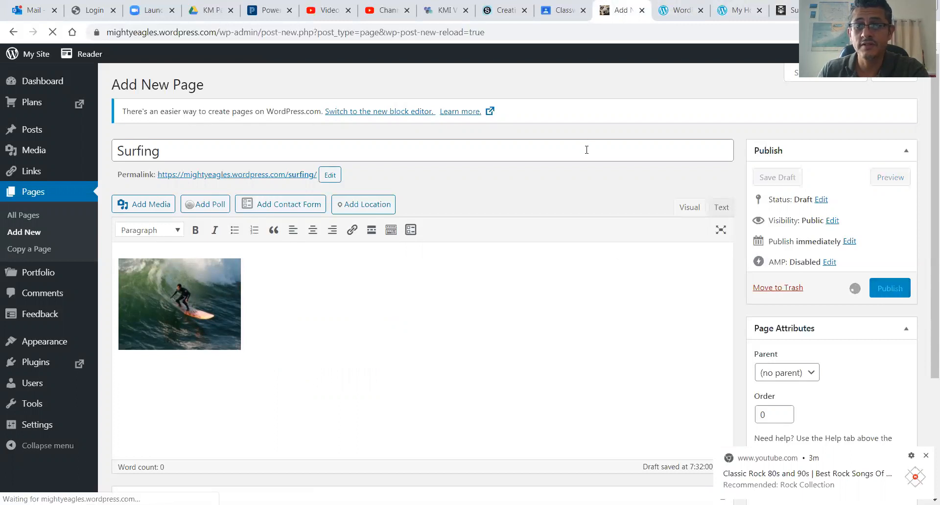
pyautogui.click(680, 10)
pyautogui.click(700, 10)
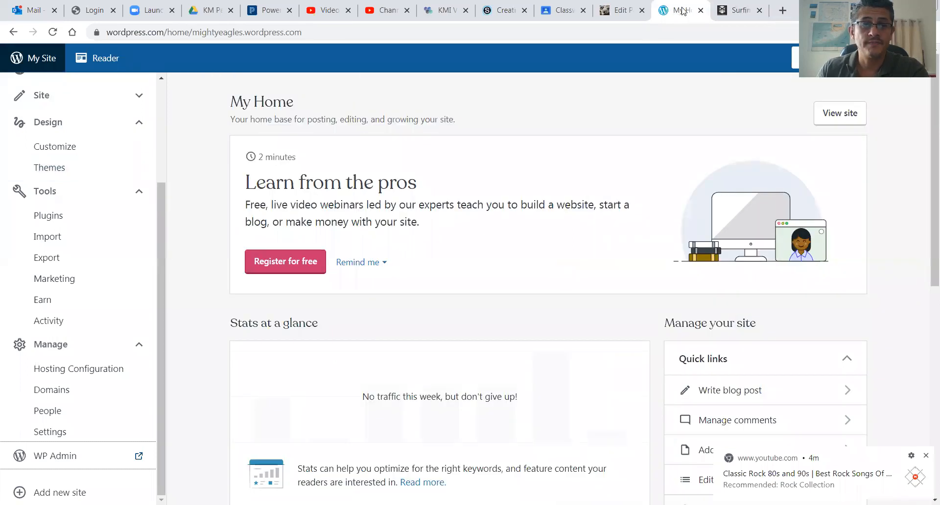
pyautogui.click(629, 11)
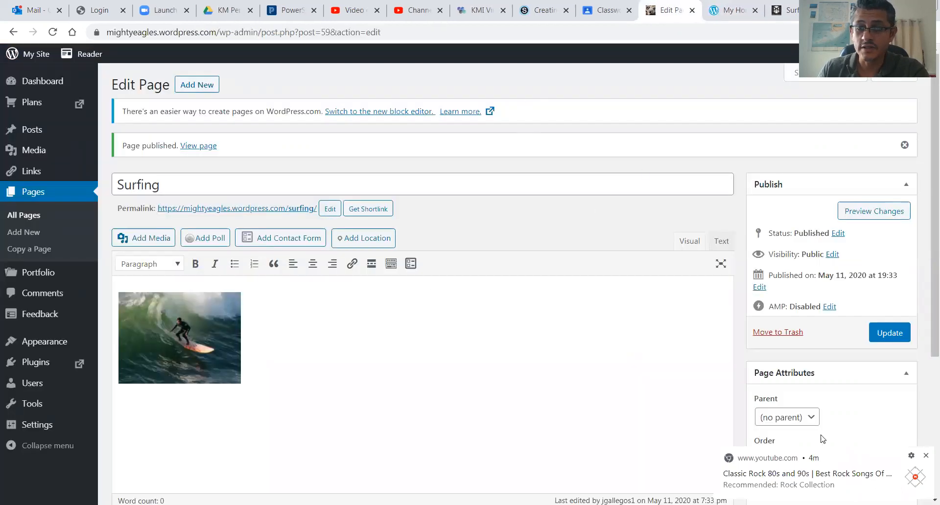
# - Add another new page titled "Swimming" and place the cursor in its empty body
pyautogui.click(29, 233)
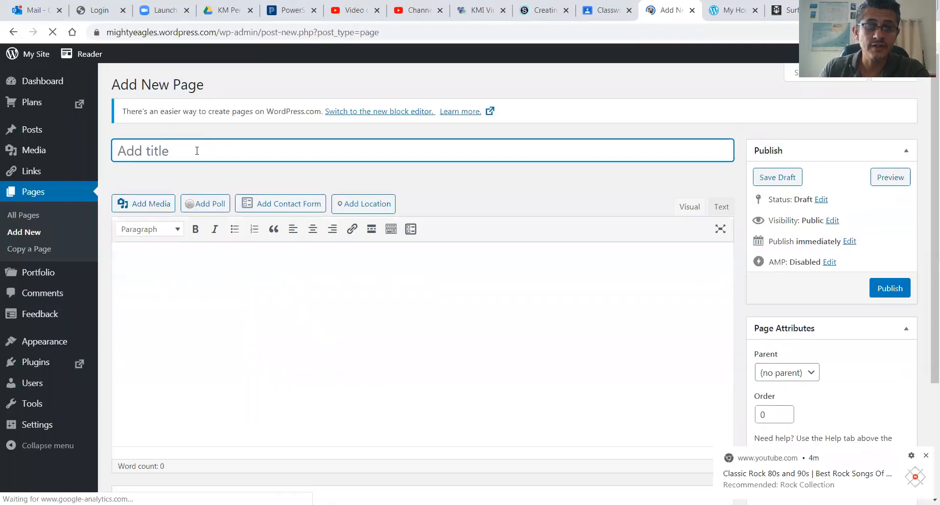
pyautogui.write('Seim')
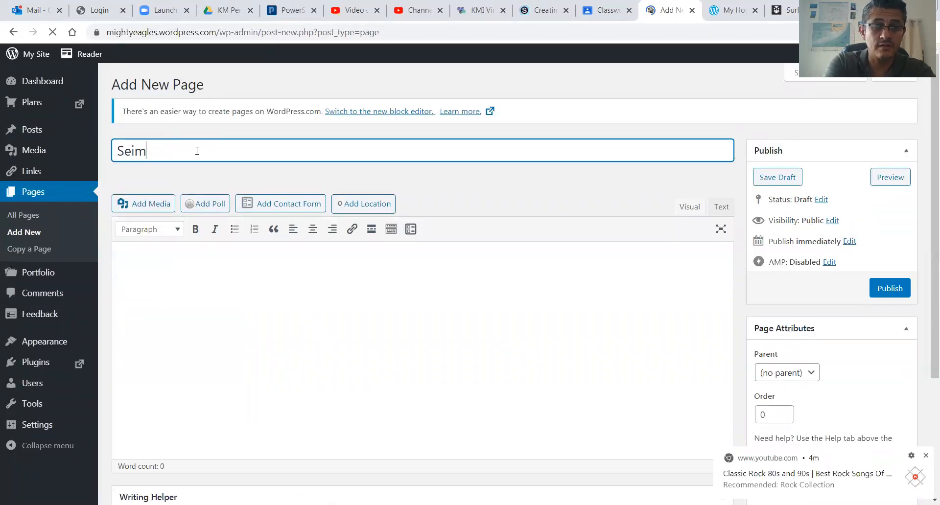
pyautogui.write('wimming')
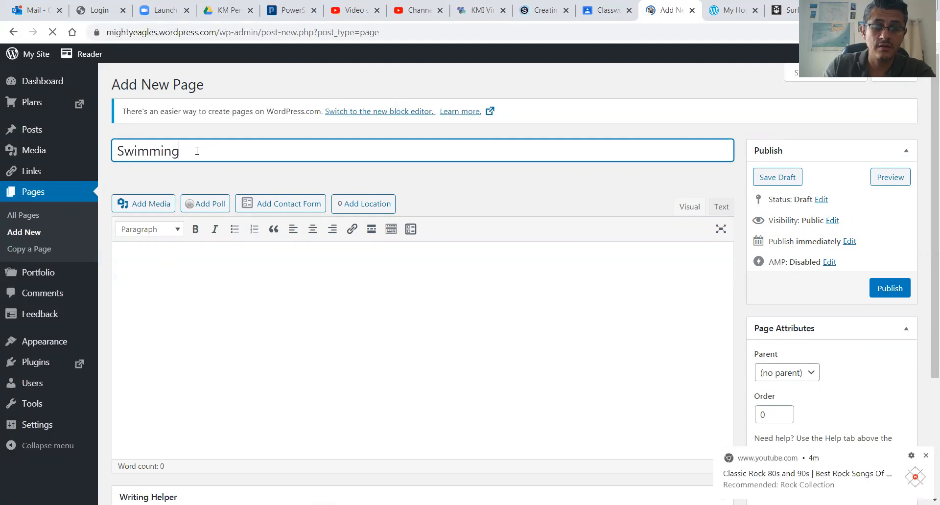
pyautogui.click(295, 264)
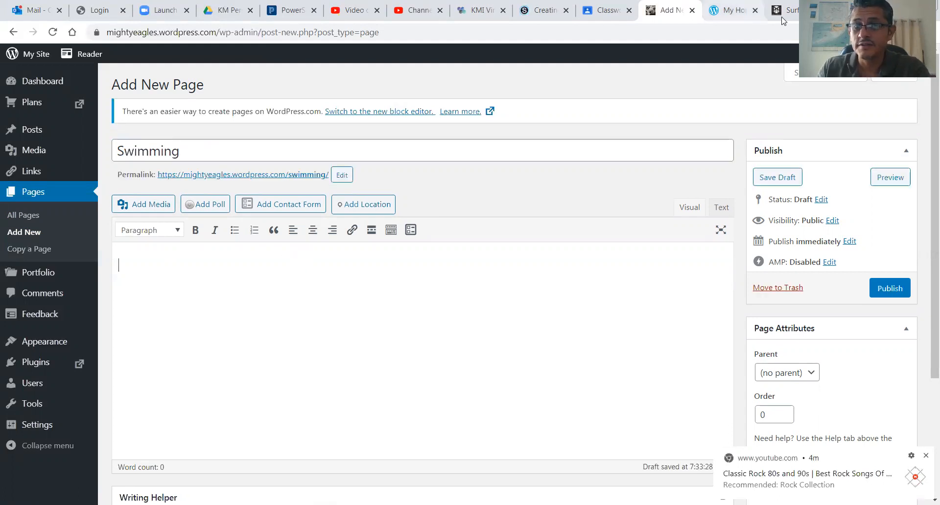
# - Search PublicDomainPictures.net for "swimming" and browse the images for a suitable pool picture
pyautogui.click(785, 10)
pyautogui.scroll(6, 186, 96)
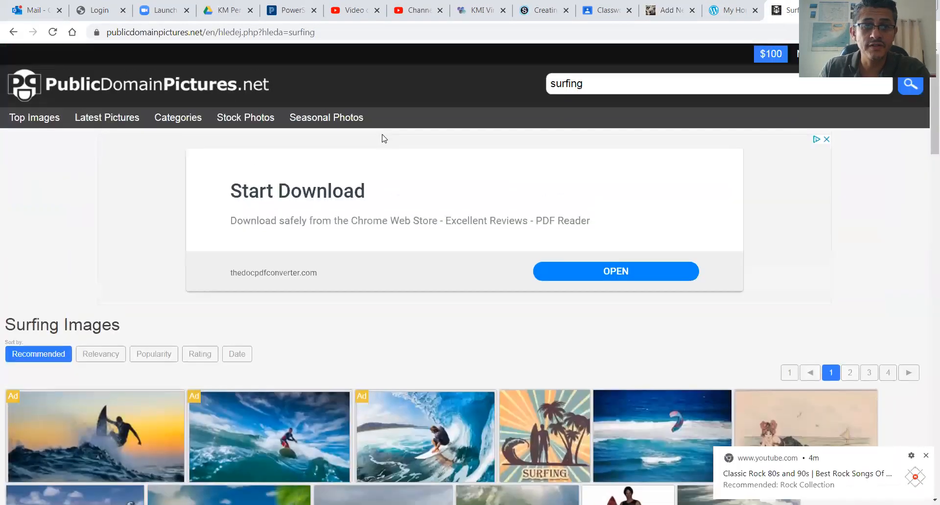
pyautogui.doubleClick(574, 85)
pyautogui.write('swimming')
pyautogui.press('Return')
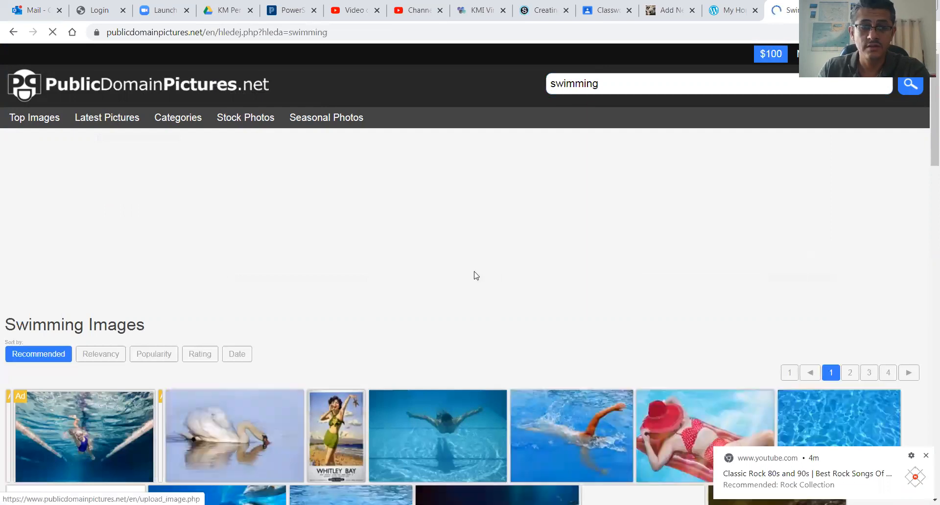
pyautogui.scroll(-7, 263, 303)
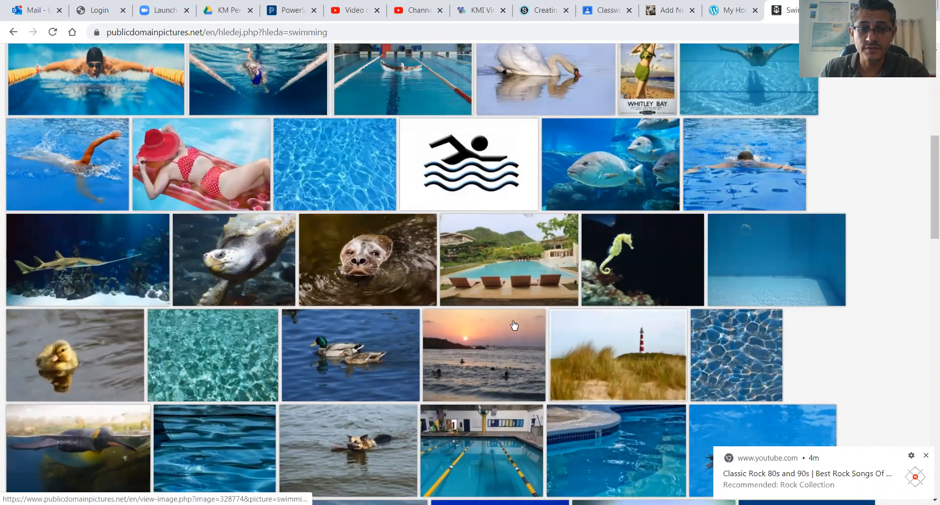
pyautogui.scroll(-3, 538, 338)
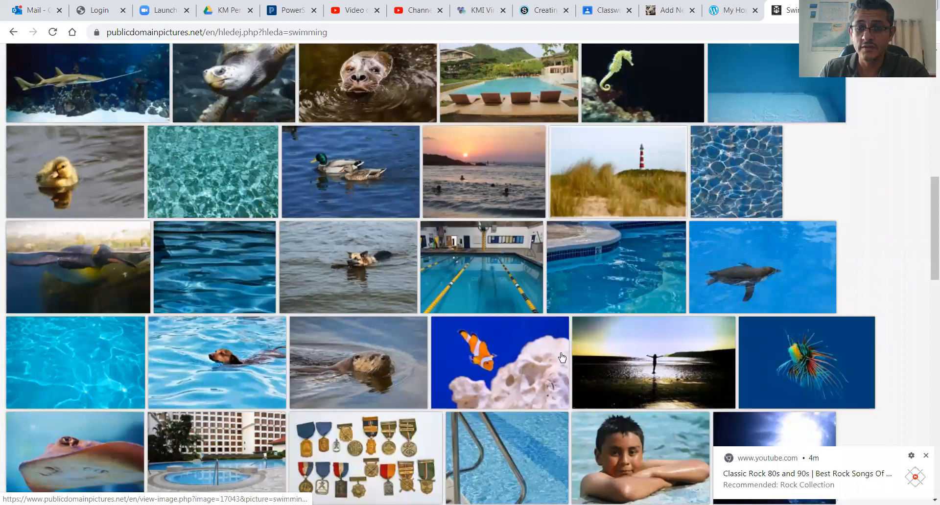
# - Copy the image of the indoor pool with yellow lane lines and paste it into the Swimming page's body
pyautogui.rightClick(478, 273)
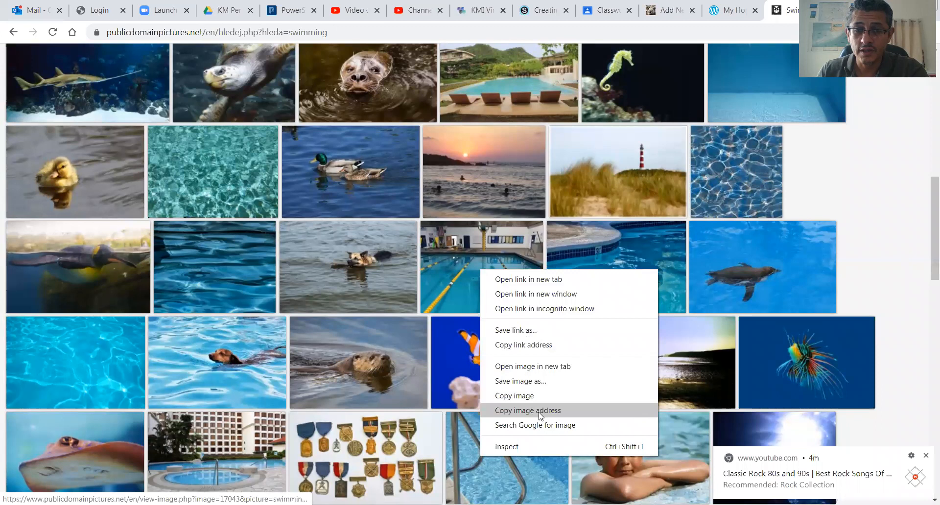
pyautogui.click(537, 396)
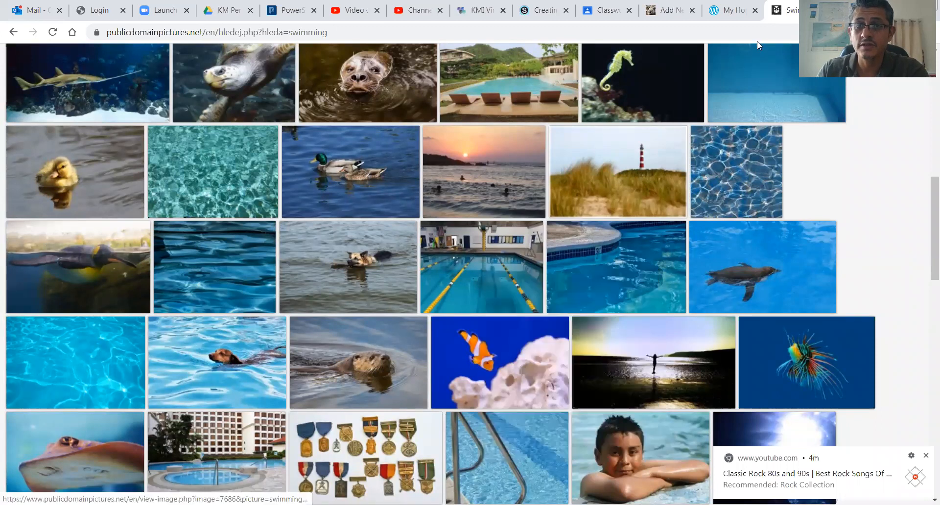
pyautogui.click(730, 11)
pyautogui.click(661, 10)
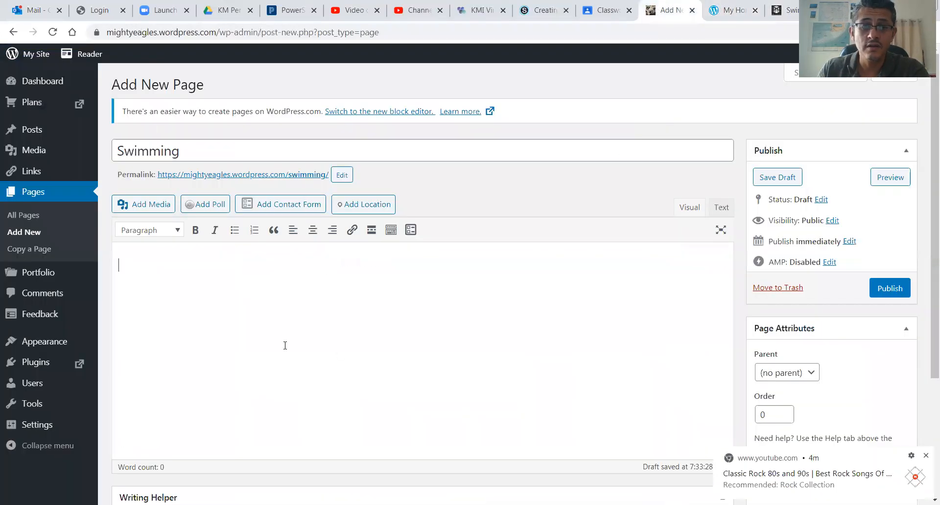
pyautogui.rightClick(269, 303)
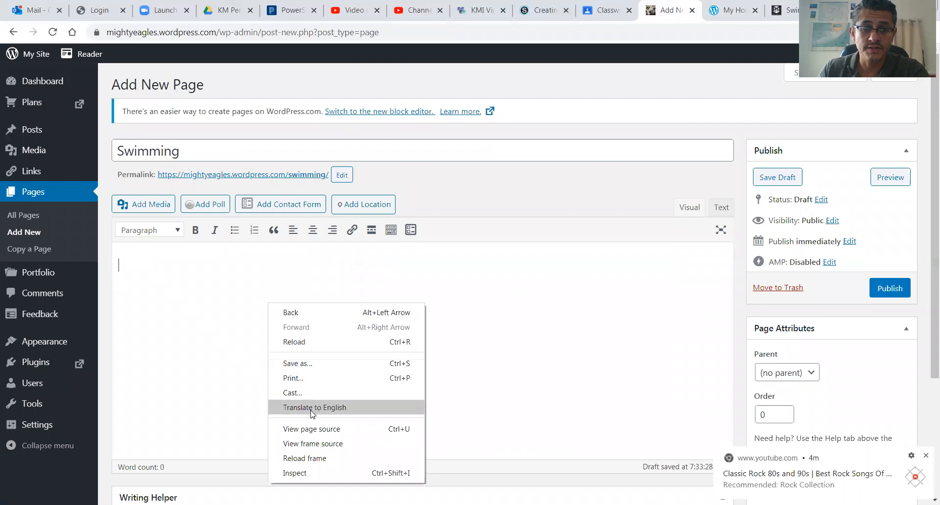
pyautogui.click(186, 277)
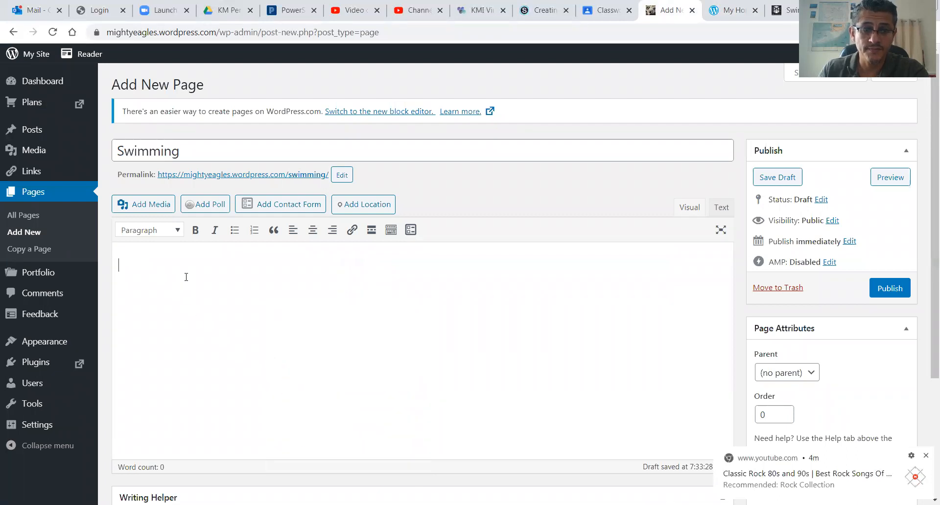
pyautogui.rightClick(221, 294)
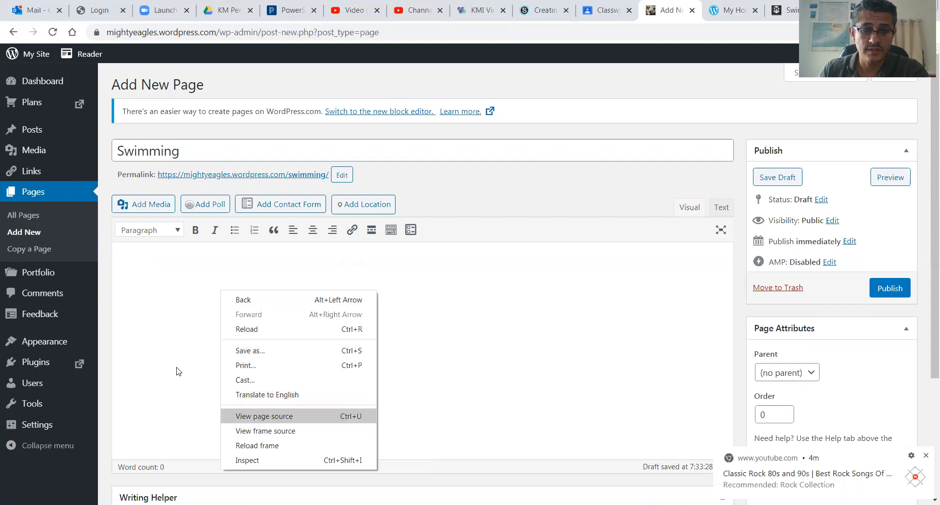
pyautogui.click(173, 309)
pyautogui.hotkey('ctrl', 'v')
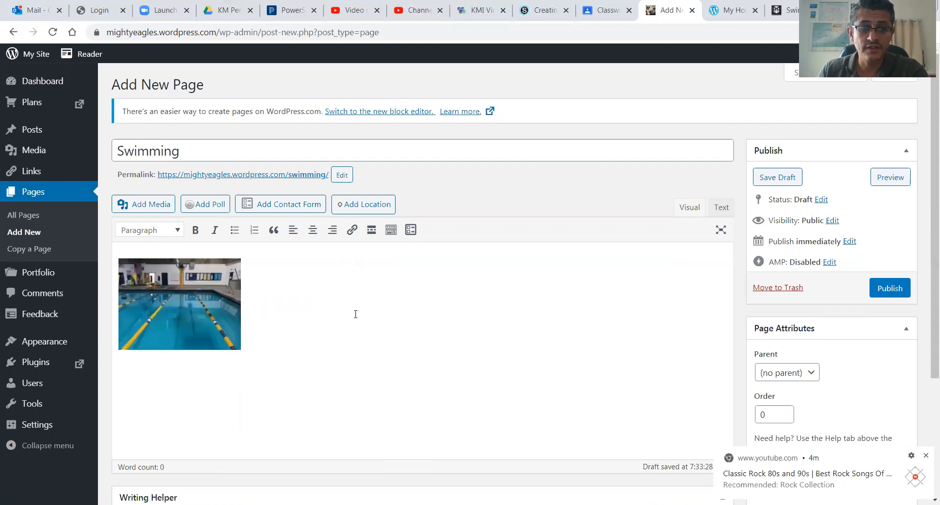
# - Publish the Swimming page and switch to the WordPress.com My Home dashboard
pyautogui.click(896, 288)
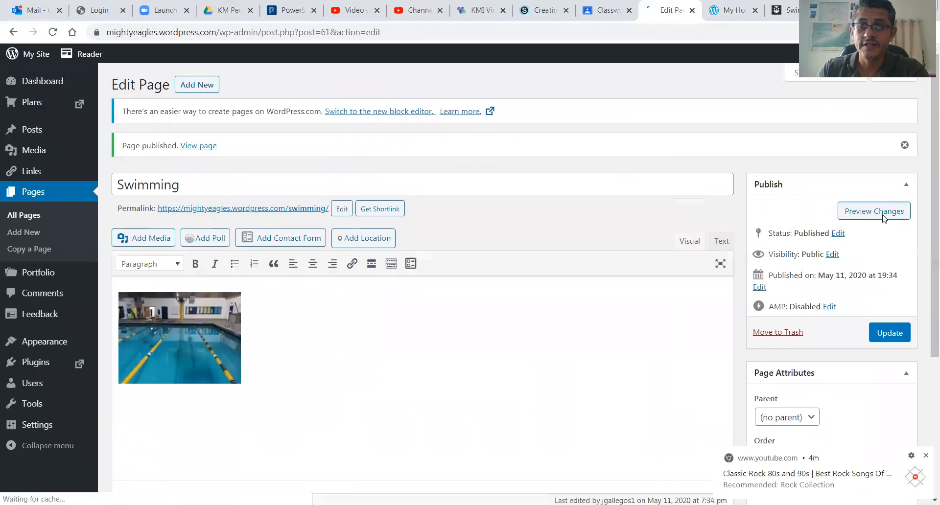
pyautogui.click(730, 11)
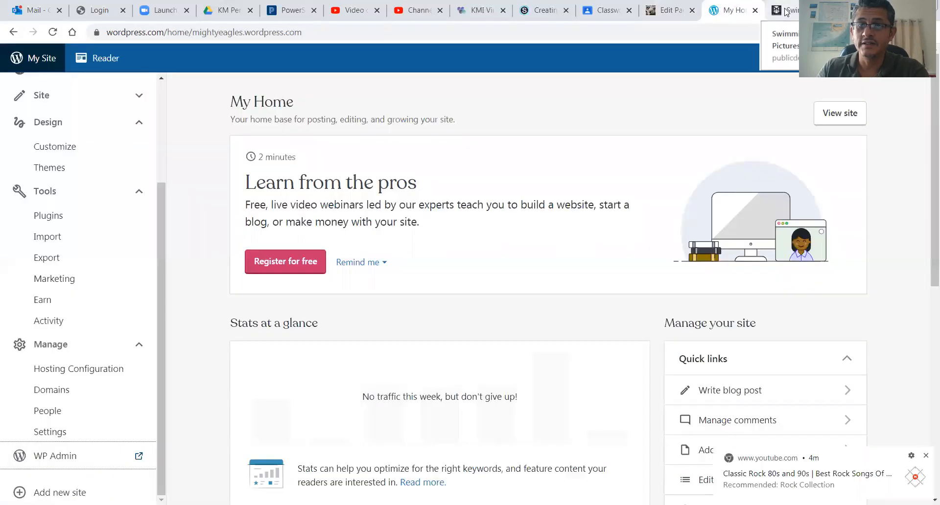
pyautogui.click(662, 11)
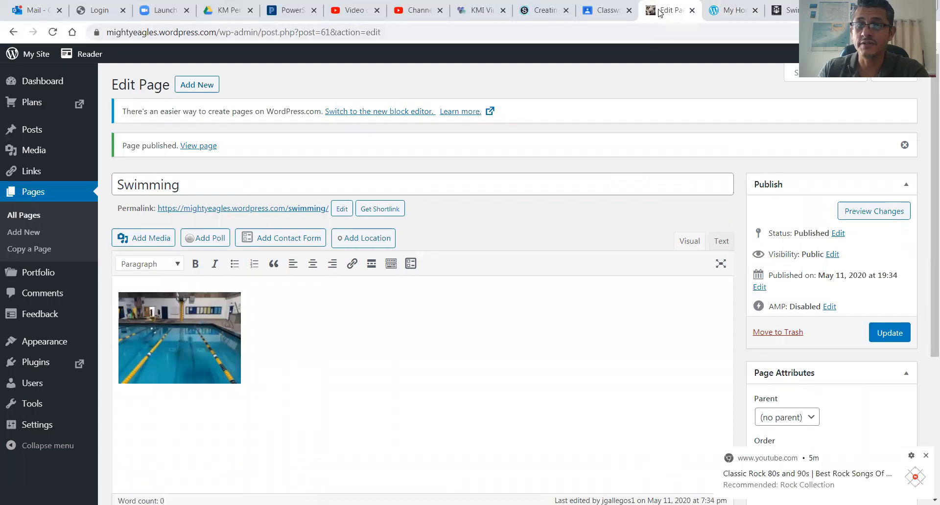
pyautogui.click(729, 13)
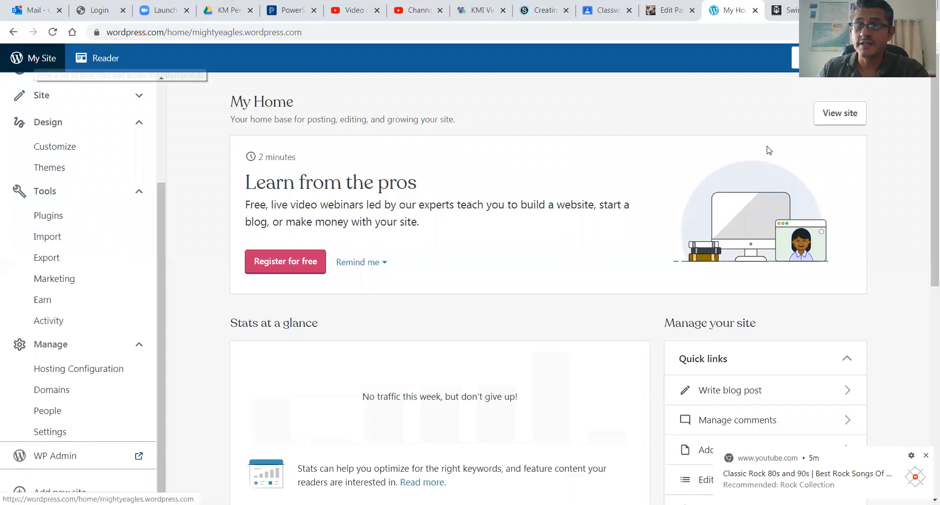
# - View the live site and look over its home page from header to footer
pyautogui.click(837, 110)
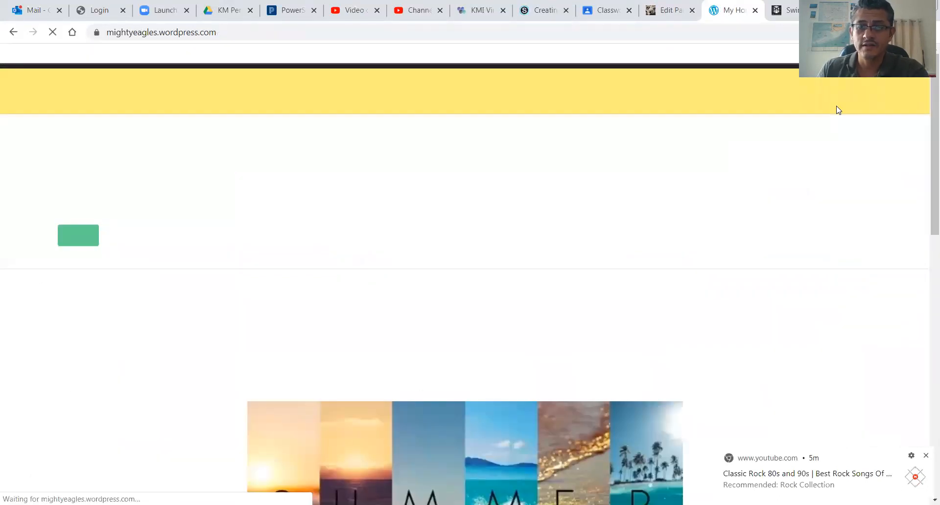
pyautogui.scroll(-12, 675, 291)
pyautogui.scroll(3, 675, 291)
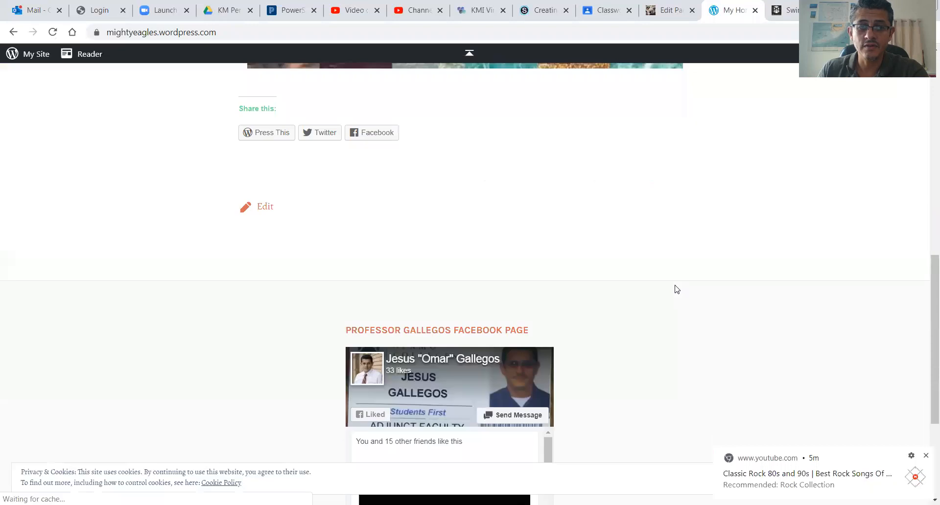
pyautogui.scroll(5, 675, 291)
pyautogui.scroll(5, 675, 291)
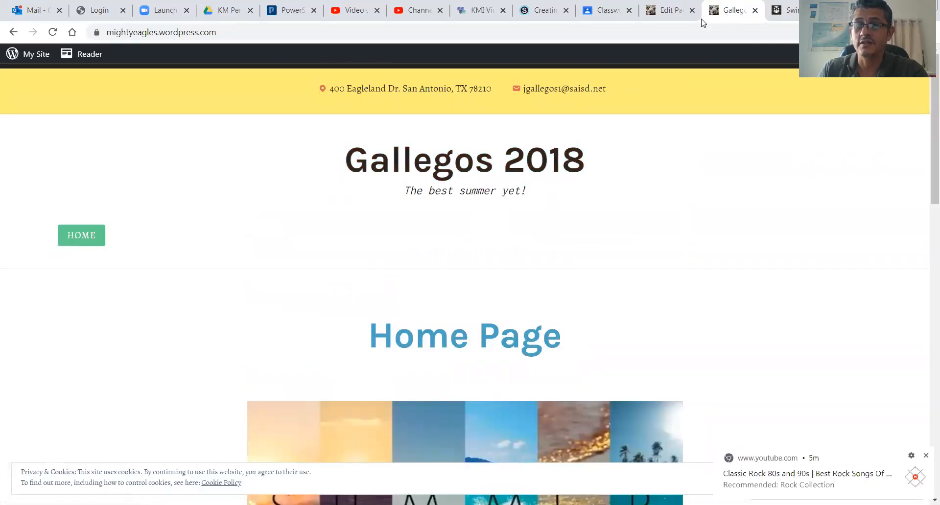
# - Return to the site's dashboard, open WP Admin and launch the site customizer
pyautogui.click(667, 11)
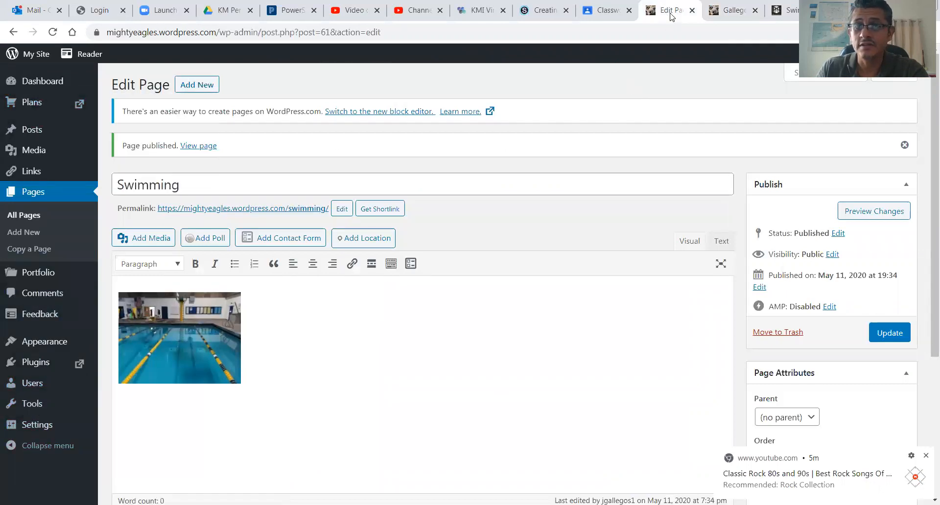
pyautogui.click(37, 55)
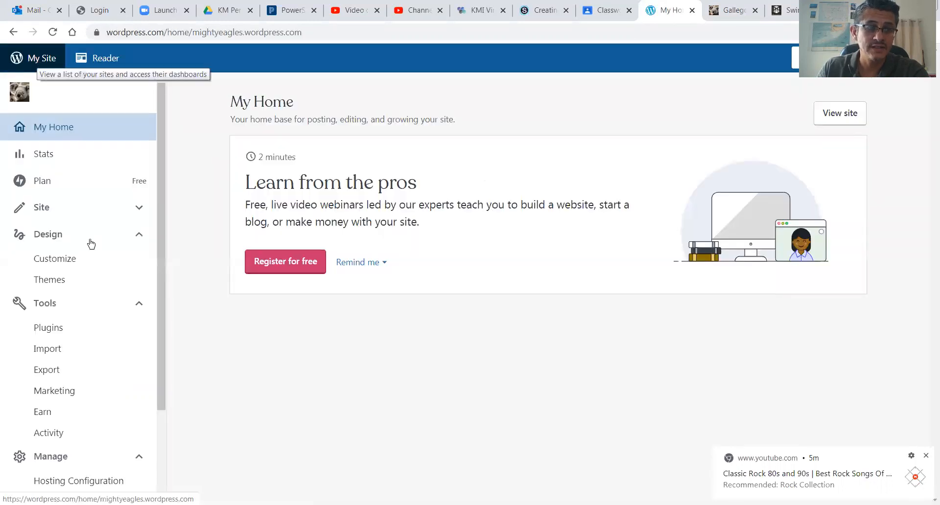
pyautogui.scroll(-3, 95, 389)
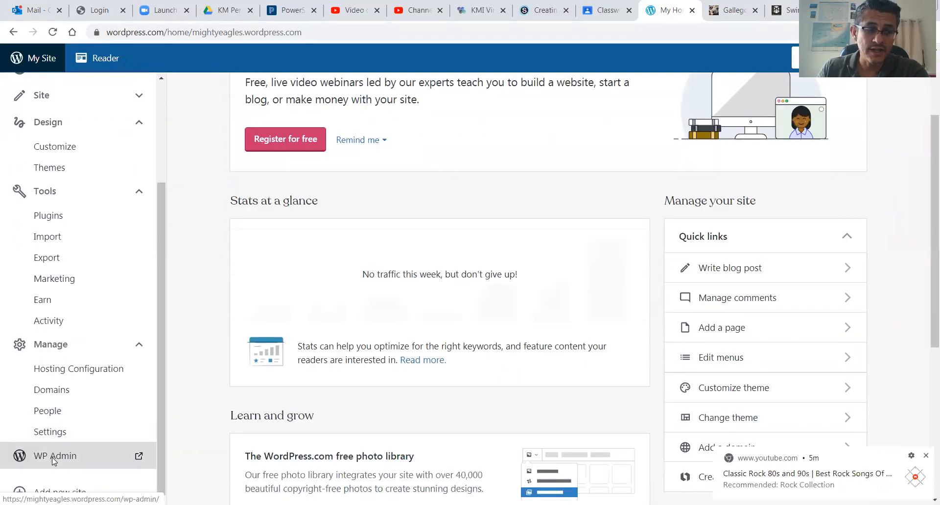
pyautogui.click(54, 460)
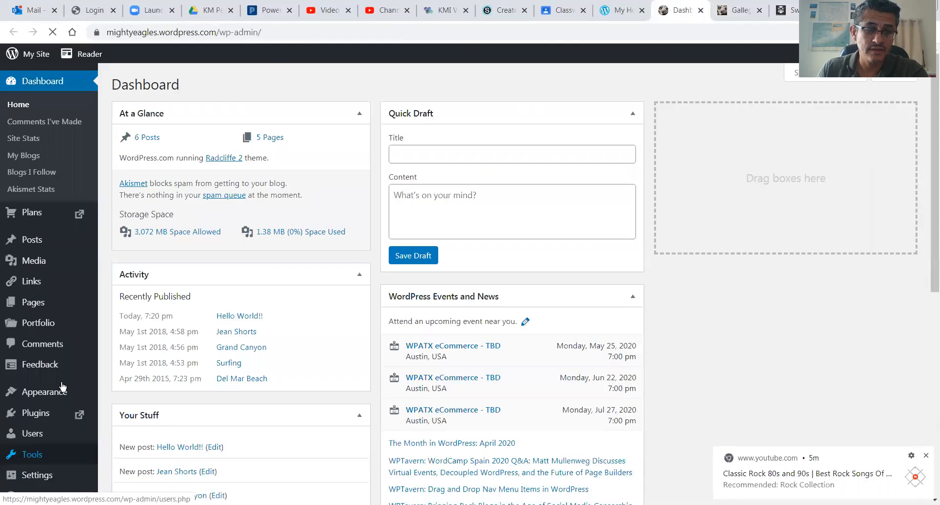
pyautogui.scroll(-3, 63, 235)
pyautogui.scroll(-1, 73, 259)
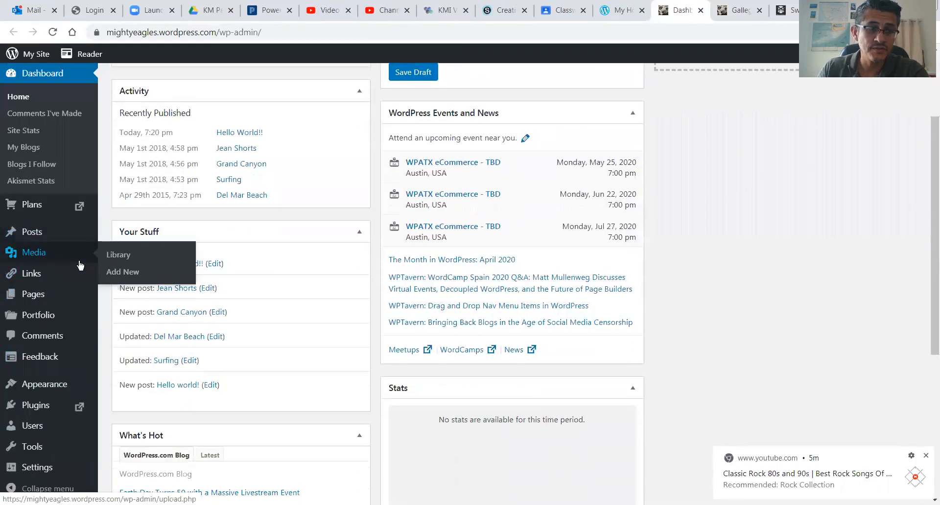
pyautogui.scroll(-1, 38, 405)
pyautogui.scroll(-4, 38, 405)
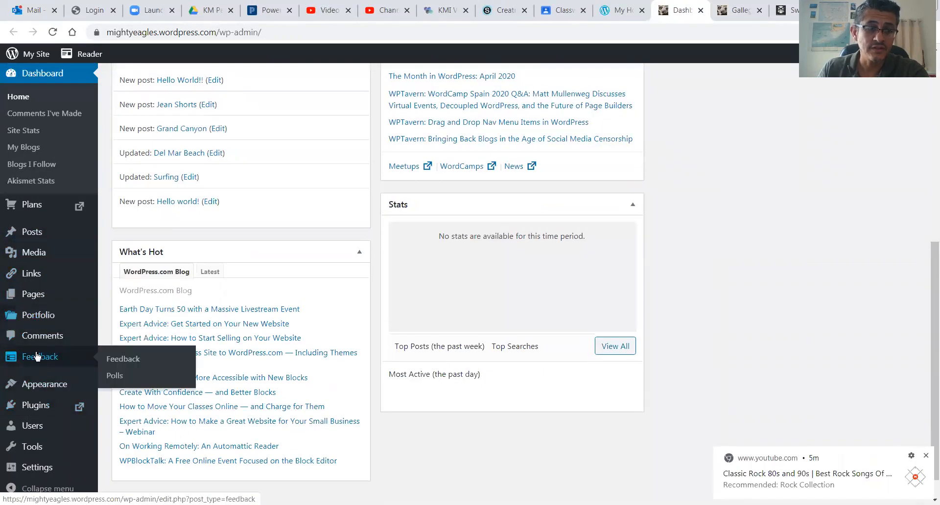
pyautogui.moveTo(43, 380)
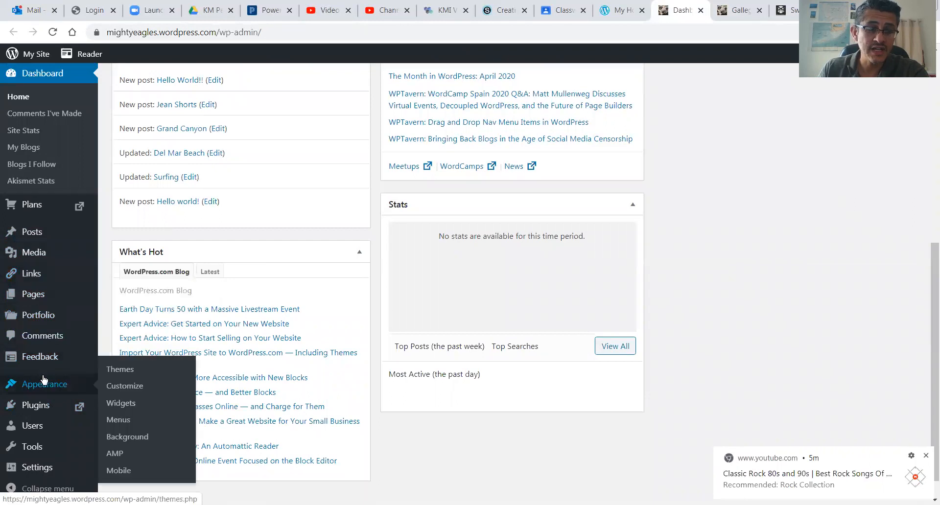
pyautogui.click(124, 386)
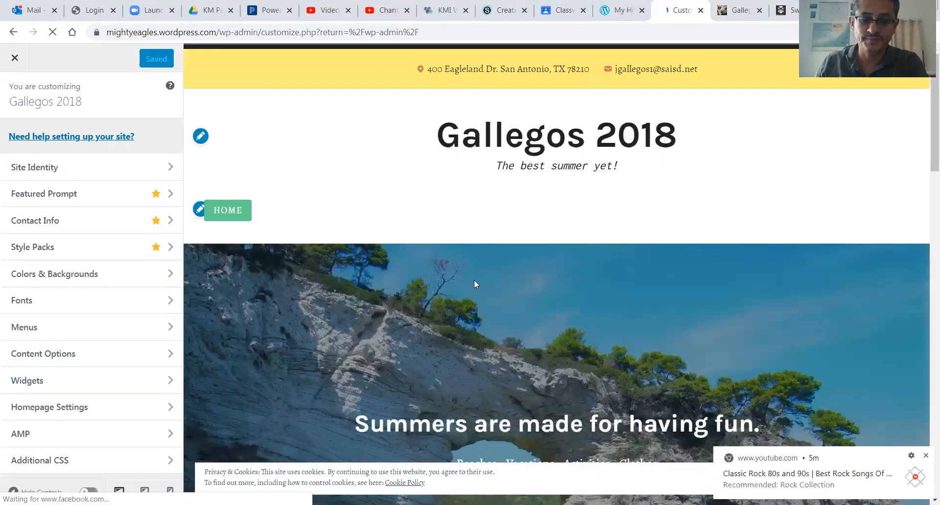
# - Look over the home page in the customizer preview and compare it with the live site
pyautogui.scroll(-8, 482, 270)
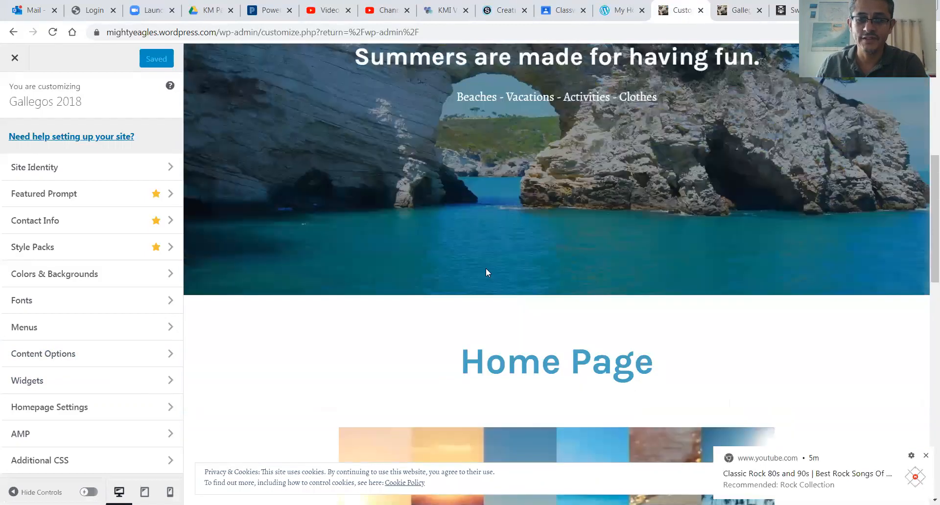
pyautogui.scroll(-9, 489, 272)
pyautogui.scroll(6, 489, 282)
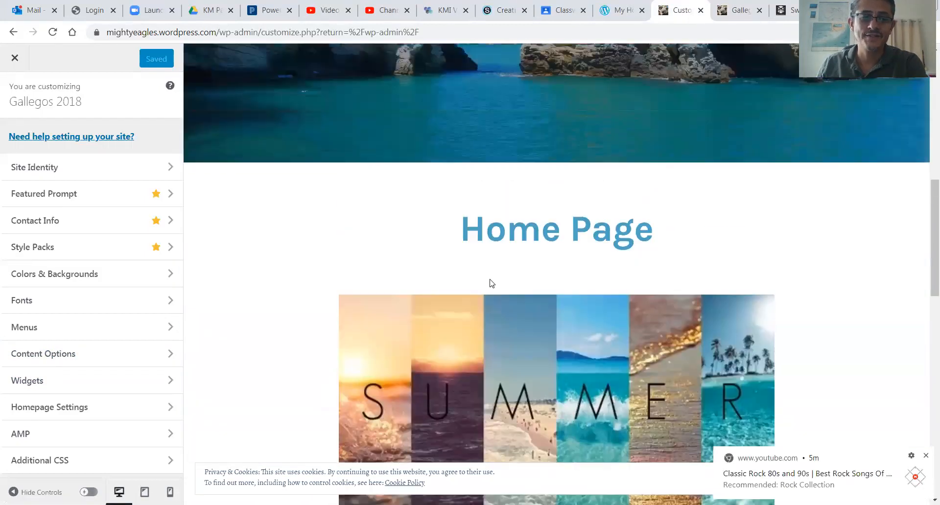
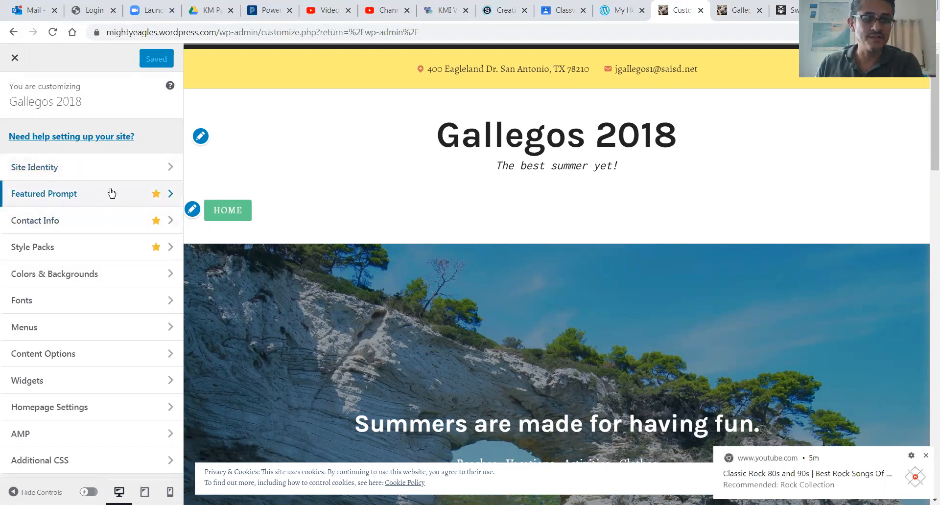
pyautogui.click(743, 10)
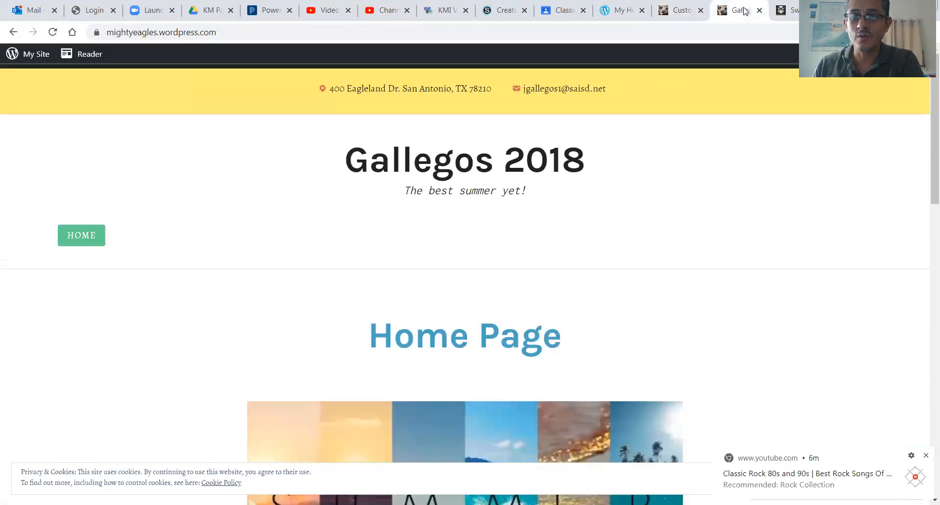
pyautogui.scroll(-5, 604, 235)
pyautogui.scroll(5, 604, 240)
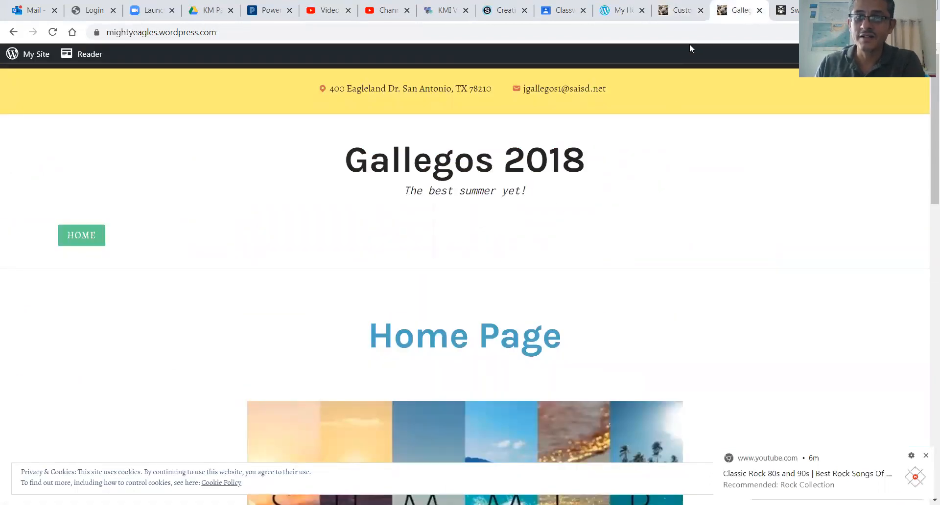
# - Change the year in the site title to 2020 under Site Identity and save the changes
pyautogui.click(678, 12)
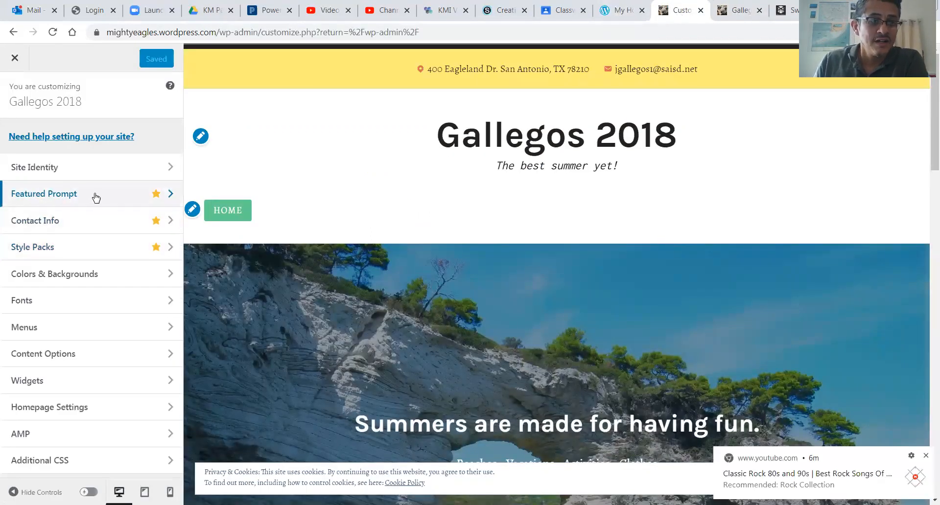
pyautogui.click(89, 167)
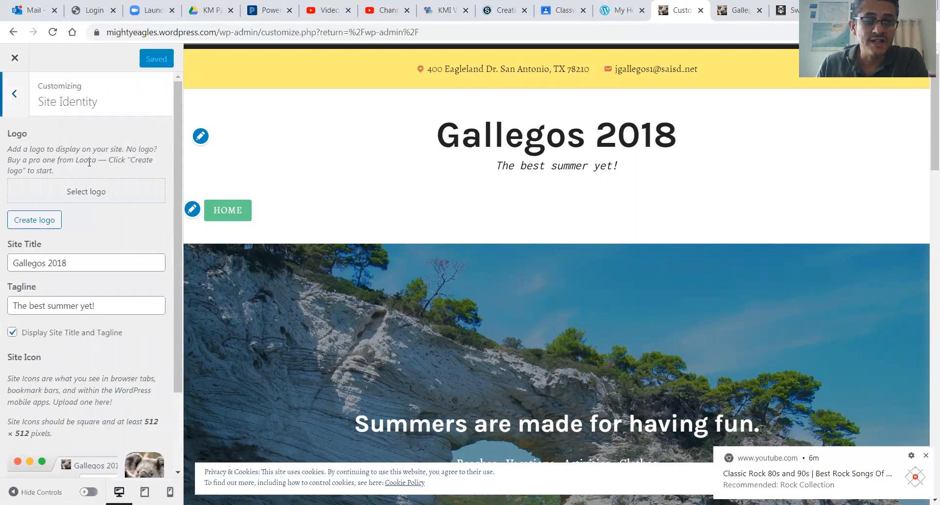
pyautogui.doubleClick(83, 262)
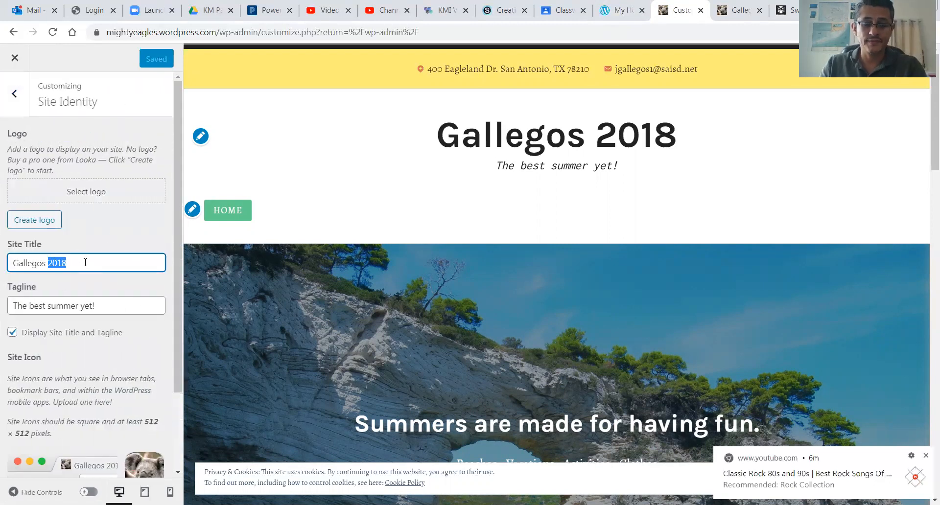
pyautogui.write('2020')
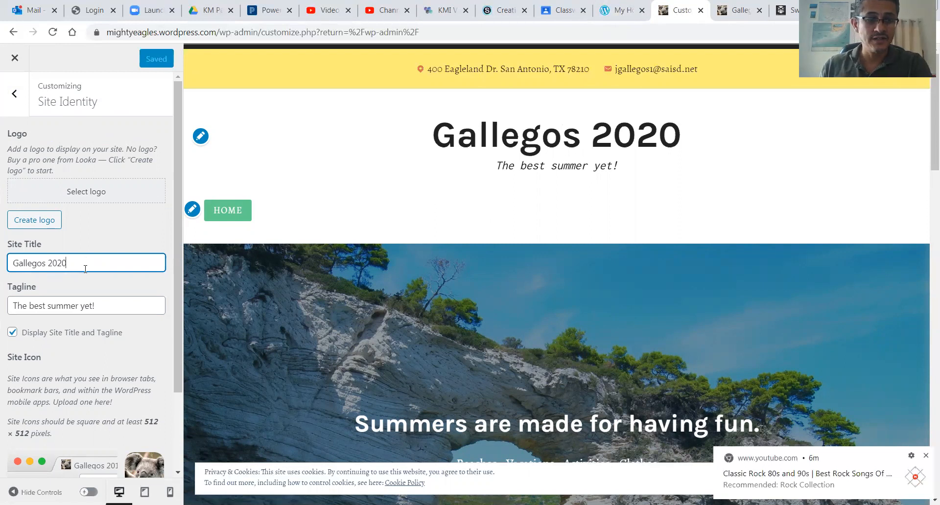
pyautogui.click(739, 9)
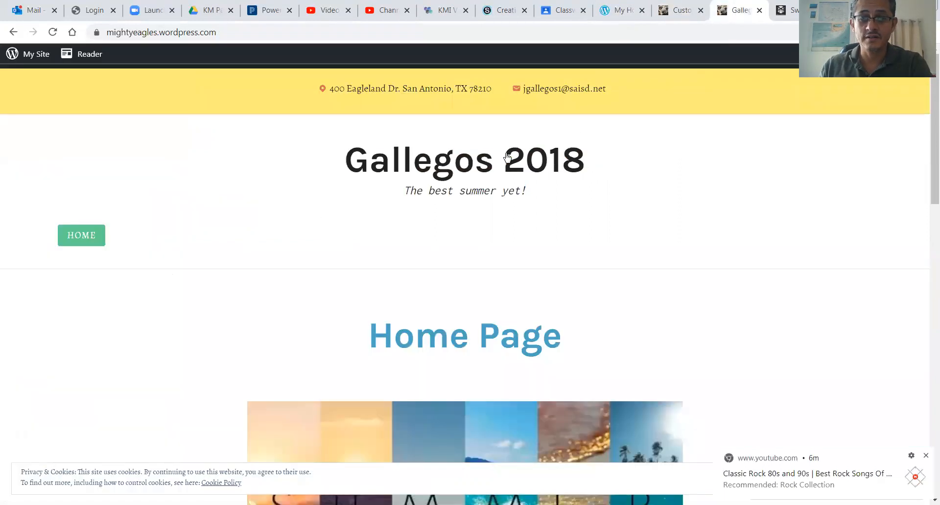
pyautogui.click(680, 9)
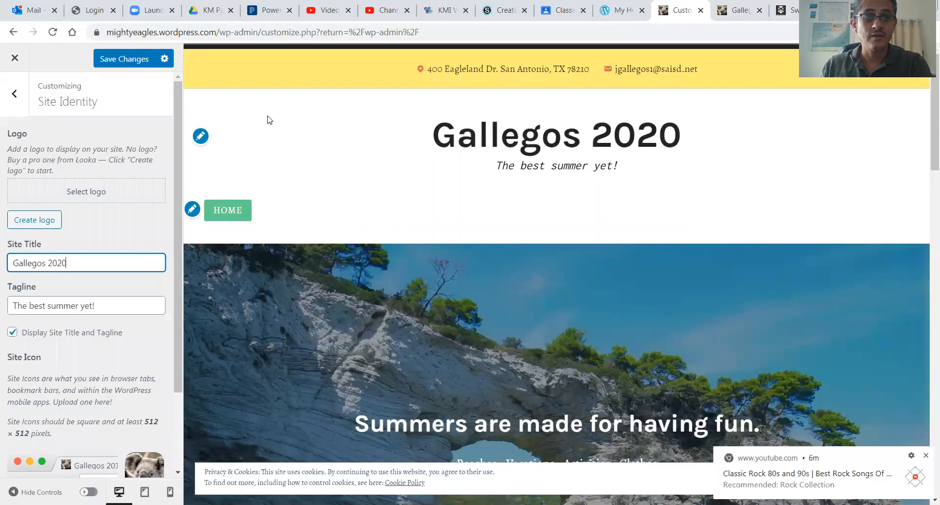
pyautogui.click(119, 62)
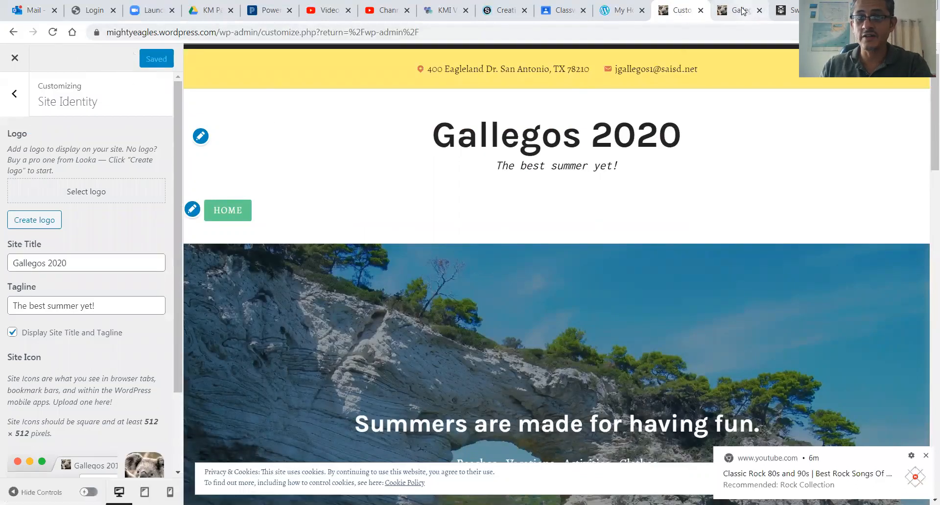
# - Reload the live site to check its title and return to the customizer
pyautogui.click(740, 11)
pyautogui.click(55, 34)
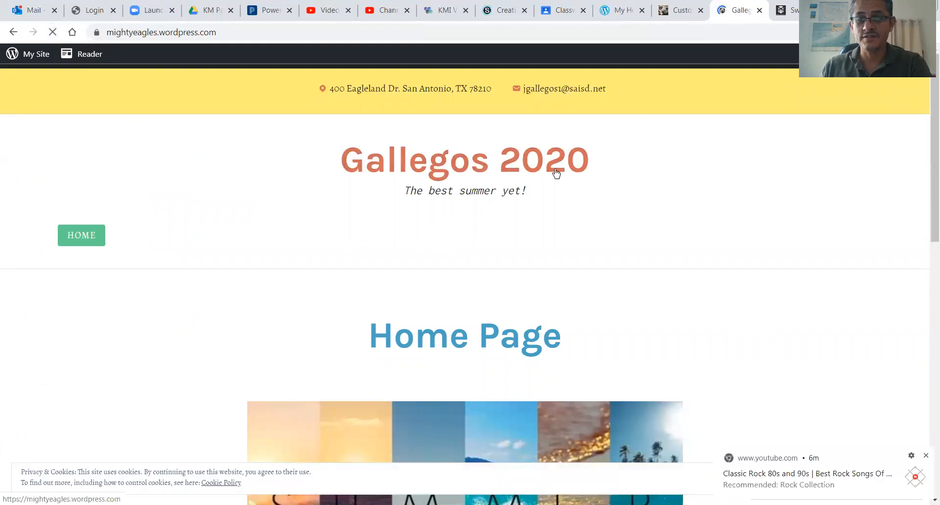
pyautogui.click(674, 11)
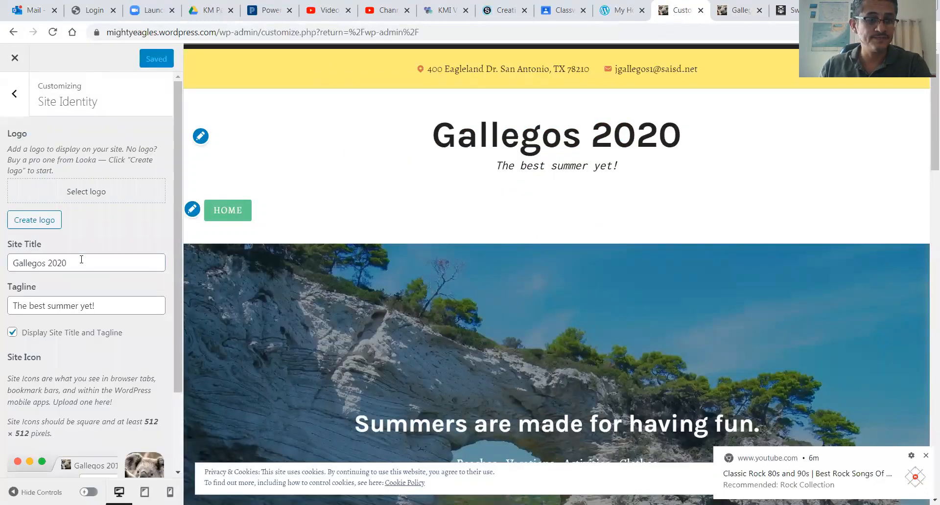
# - Review the tagline and site icon settings in Site Identity and return to the customizer's main list
pyautogui.scroll(-1, 64, 247)
pyautogui.scroll(-2, 126, 246)
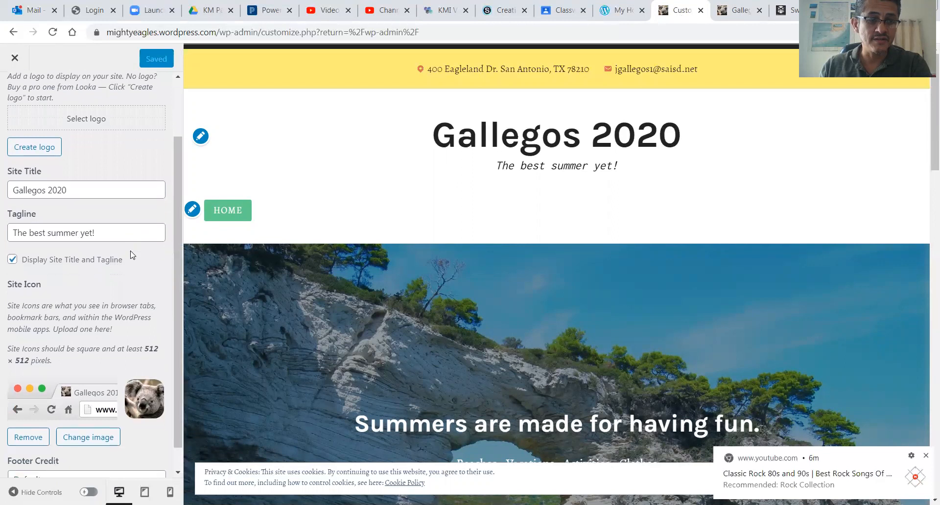
pyautogui.scroll(4, 78, 152)
pyautogui.click(16, 104)
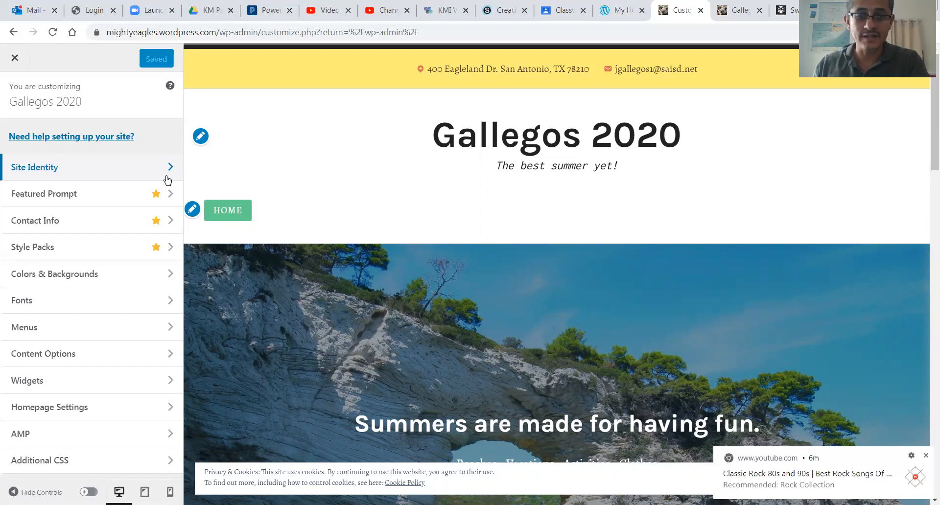
# - Review the Contact Info settings and where contact details appear in the page preview, and return to the main list
pyautogui.click(61, 222)
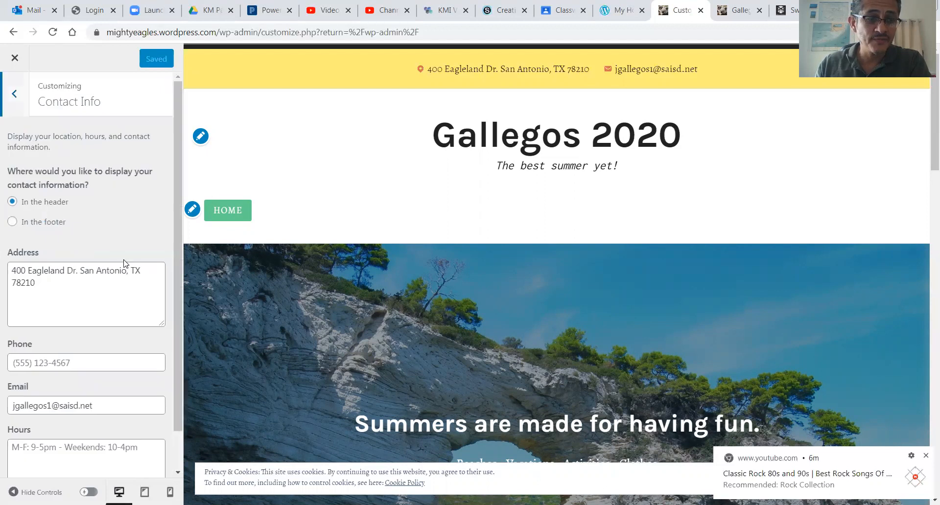
pyautogui.scroll(-1, 72, 243)
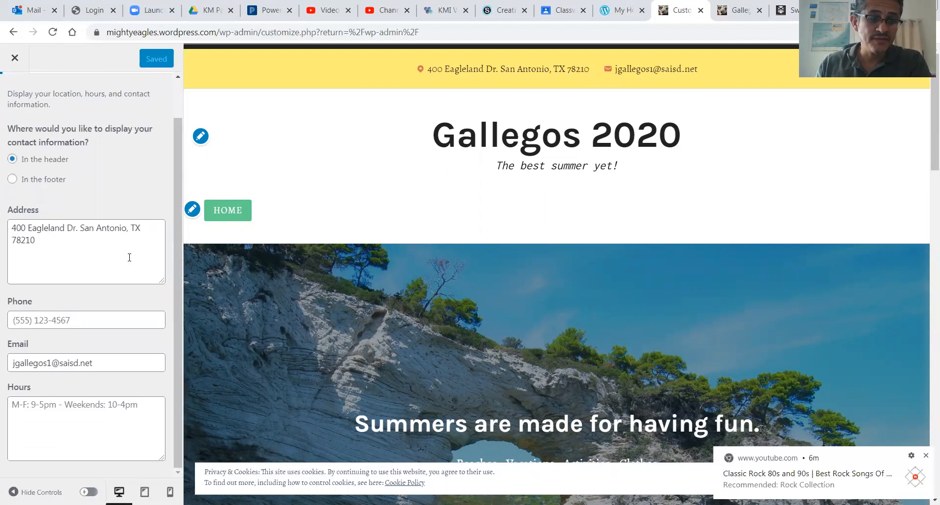
pyautogui.scroll(-15, 565, 268)
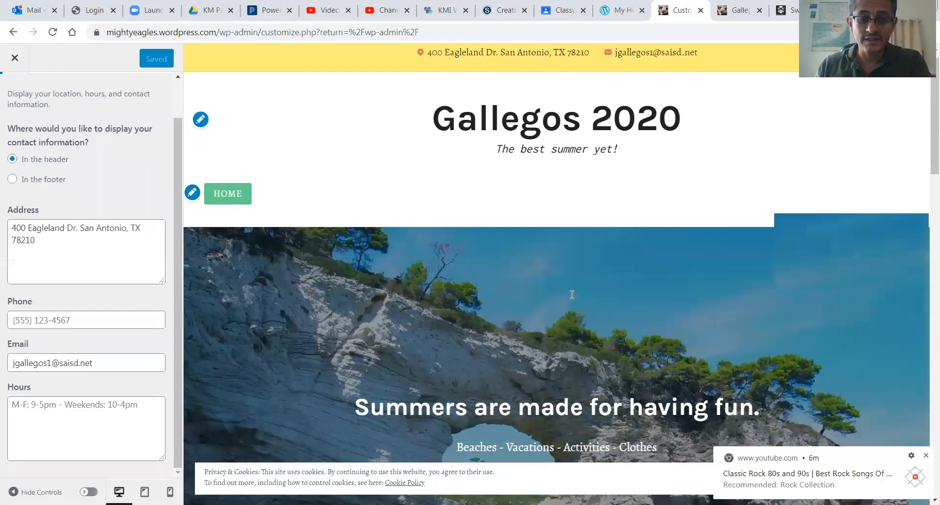
pyautogui.scroll(-5, 574, 327)
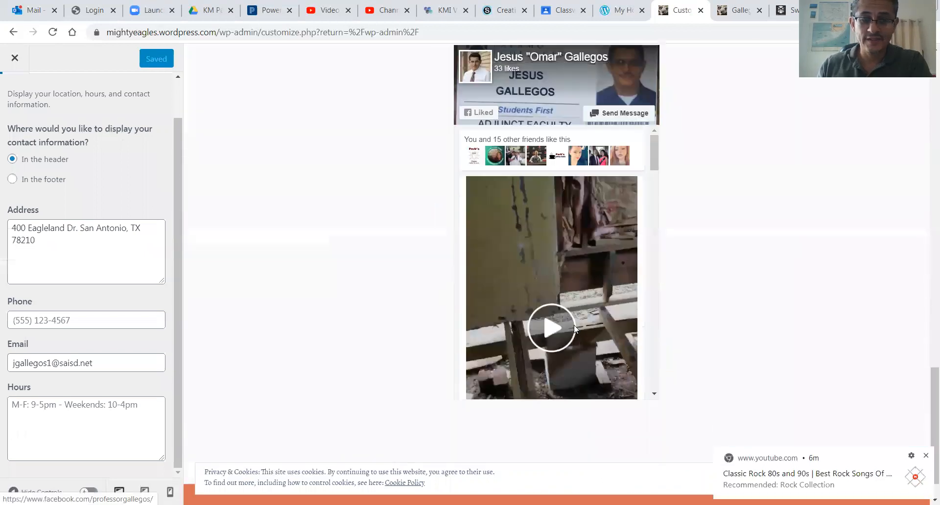
pyautogui.scroll(5, 575, 340)
pyautogui.scroll(-5, 576, 339)
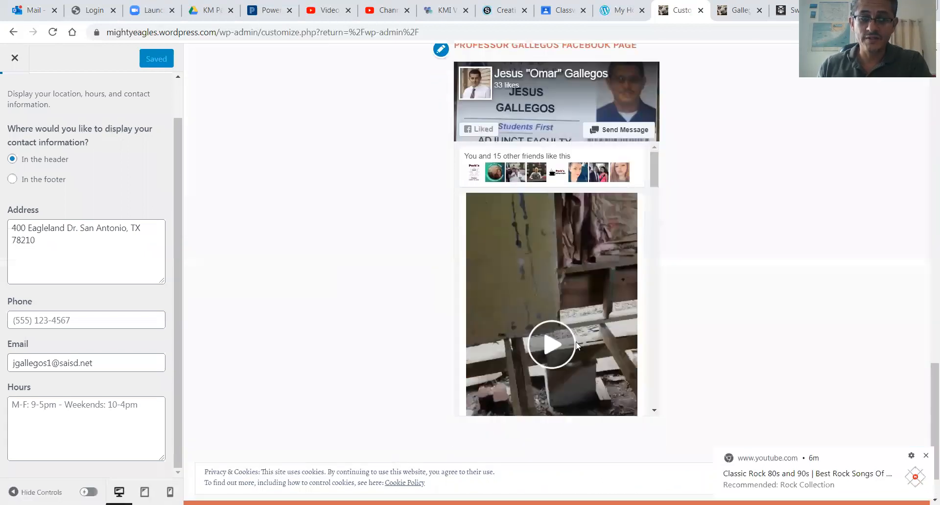
pyautogui.scroll(15, 575, 342)
pyautogui.scroll(5, 557, 325)
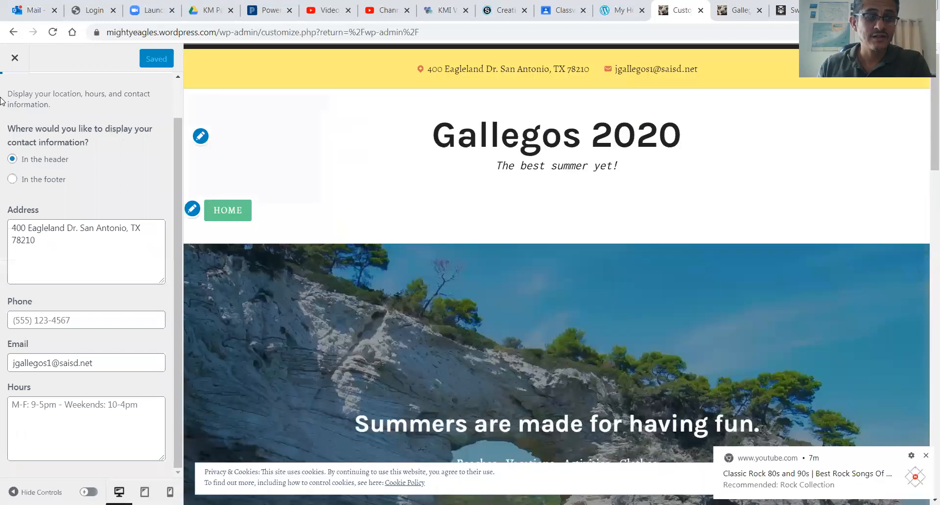
pyautogui.scroll(2, 88, 196)
pyautogui.click(12, 93)
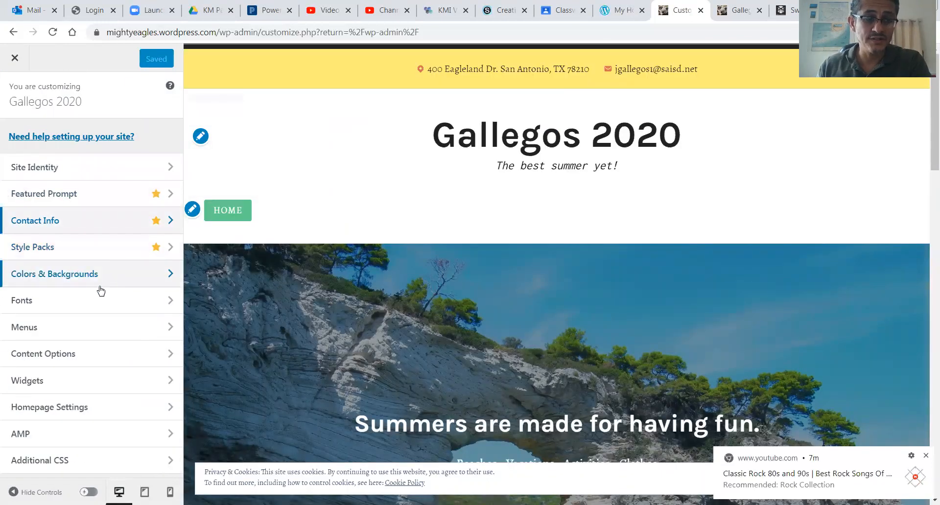
# - Add the Swimming, Surfing, Home Page and Home items to the Main Menu and save the changes
pyautogui.click(90, 331)
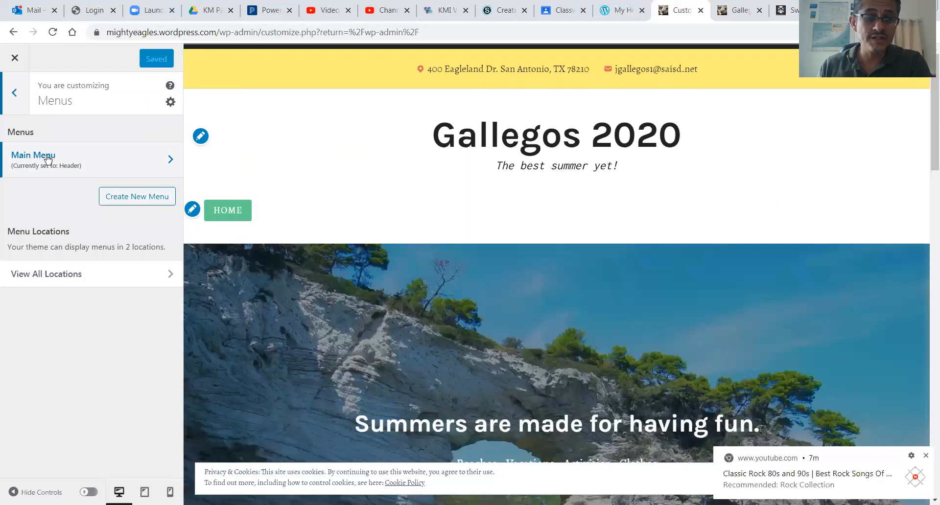
pyautogui.click(71, 159)
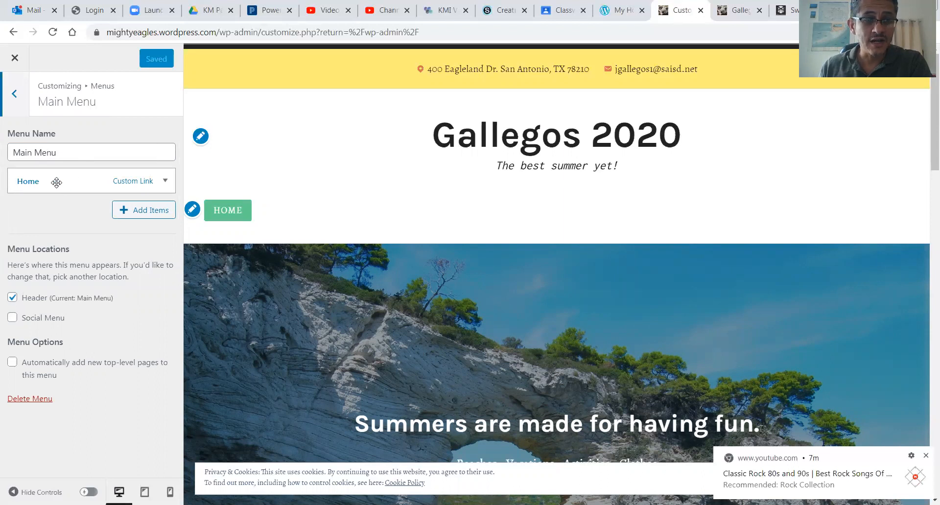
pyautogui.click(146, 214)
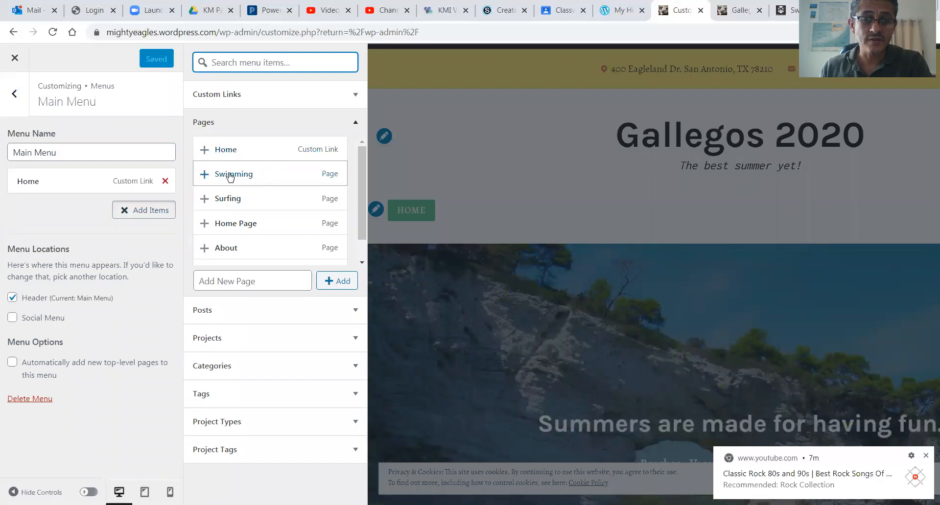
pyautogui.click(205, 176)
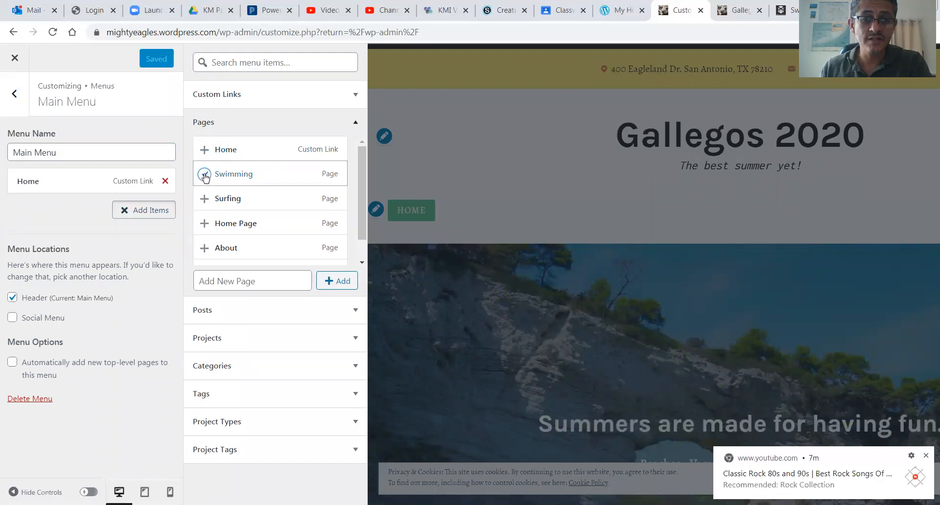
pyautogui.click(204, 200)
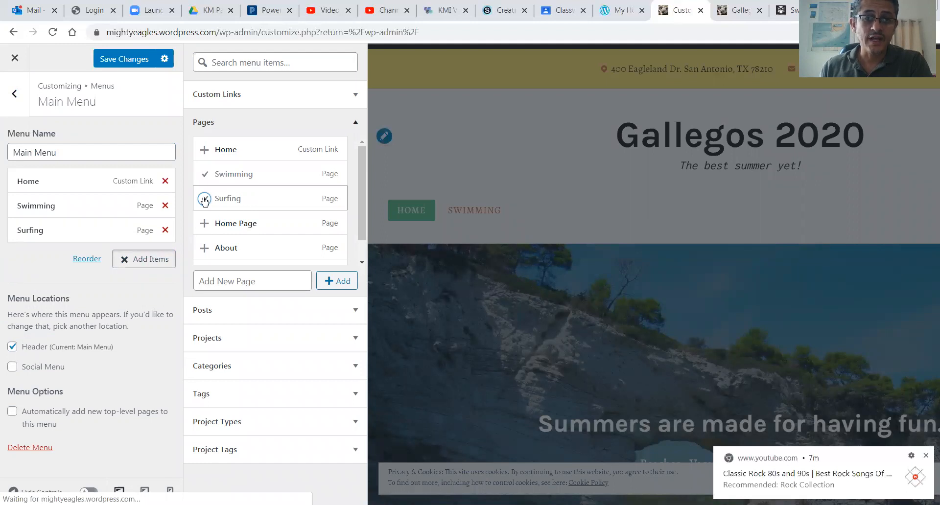
pyautogui.click(204, 224)
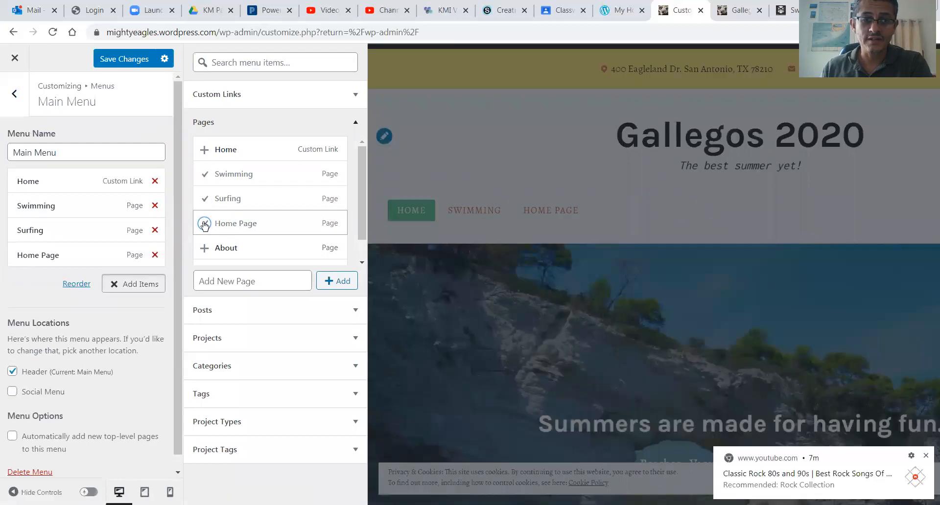
pyautogui.click(204, 150)
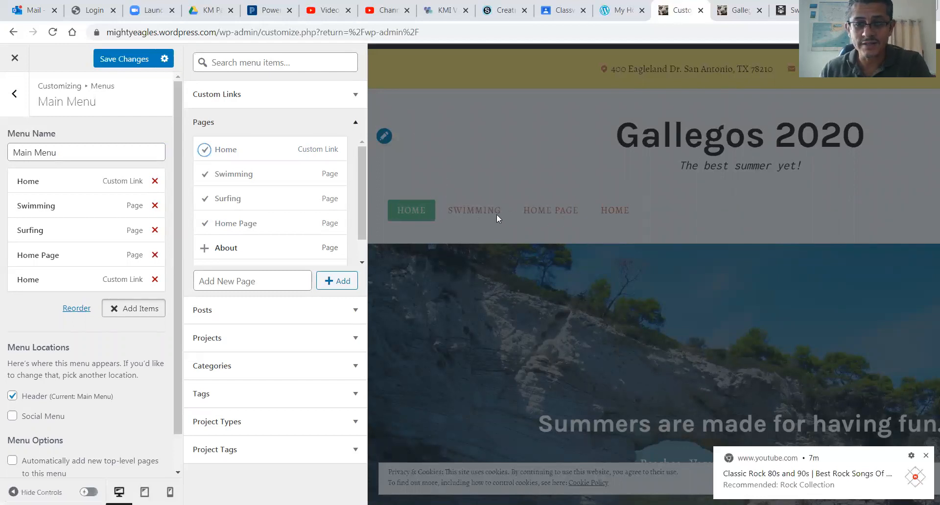
pyautogui.click(430, 160)
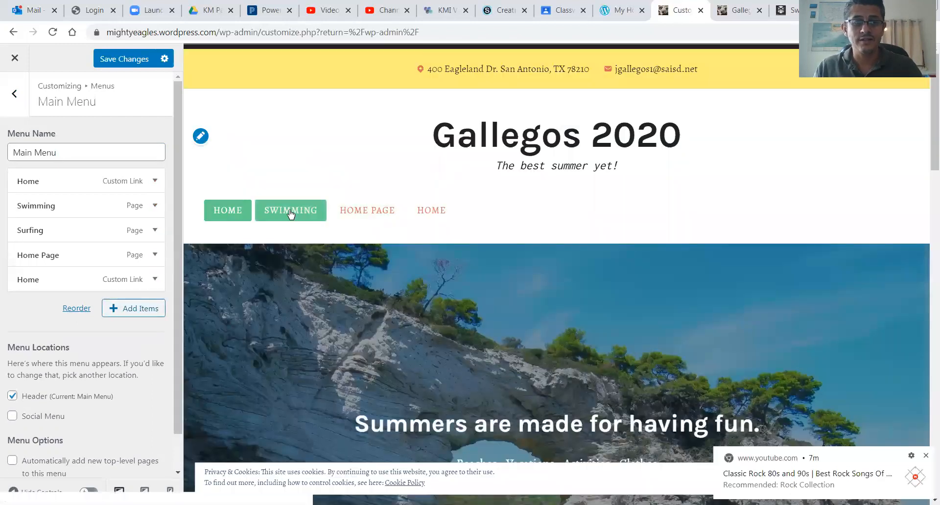
pyautogui.click(126, 58)
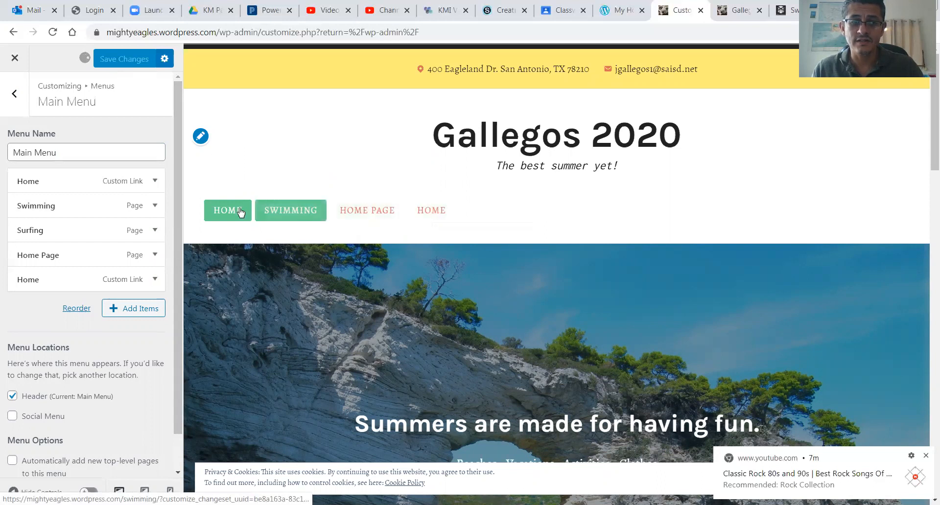
# - Reload the live site and test the Swimming, Surfing, Home Page and added Home links in its menu
pyautogui.click(736, 9)
pyautogui.click(52, 33)
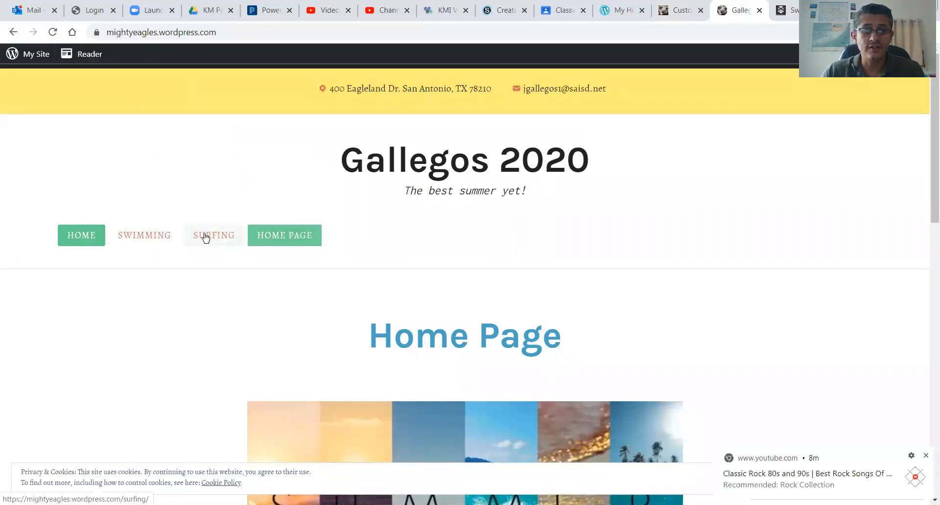
pyautogui.click(147, 237)
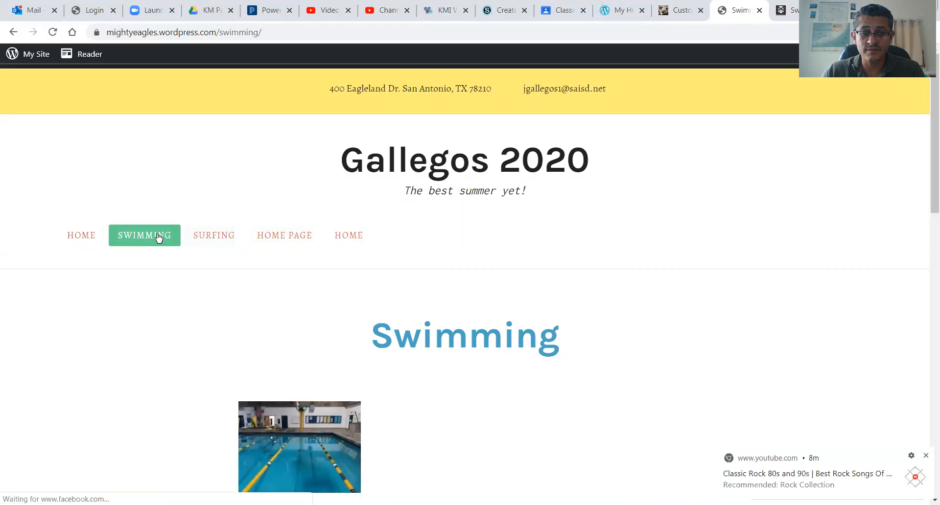
pyautogui.click(220, 234)
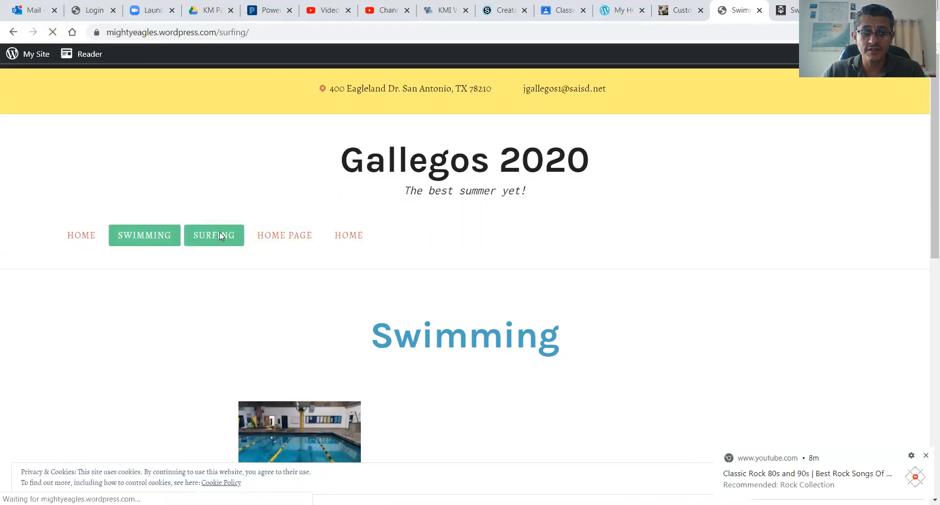
pyautogui.click(282, 240)
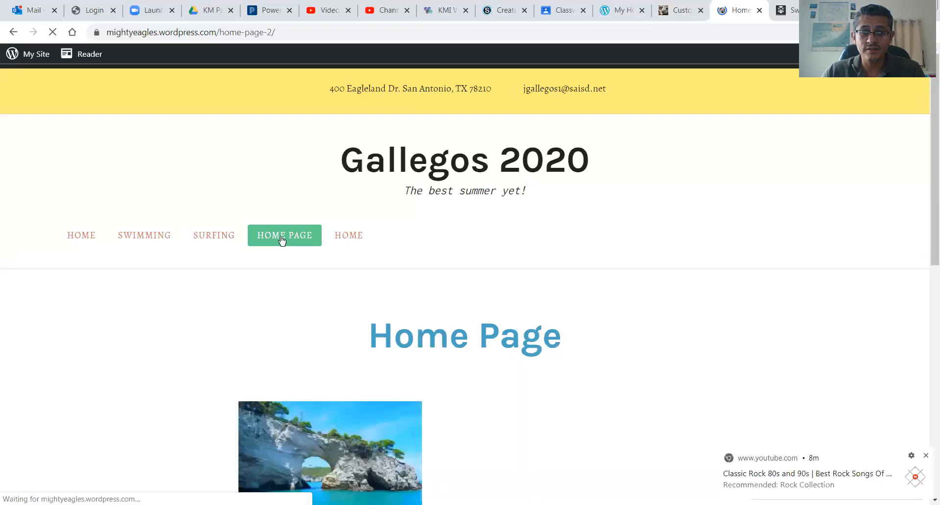
pyautogui.click(349, 236)
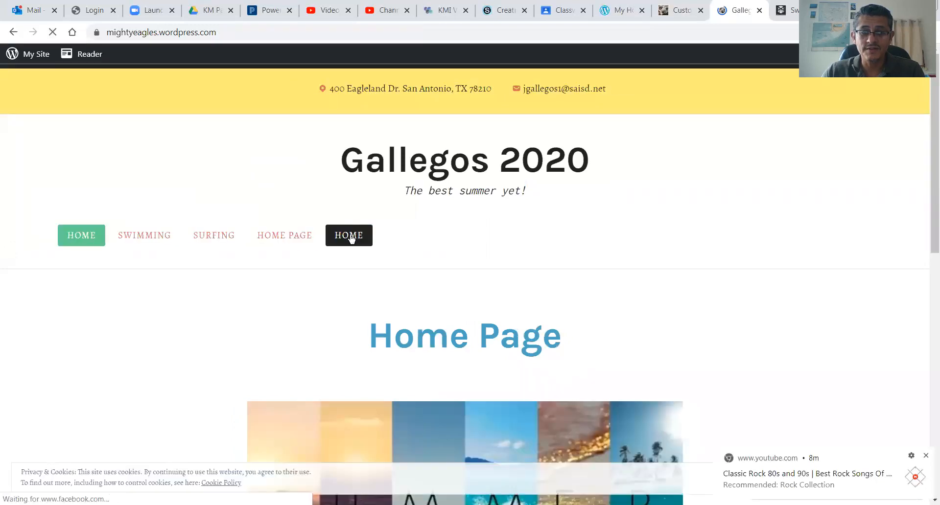
# - Compare the pages opened by the Home Page link and the two Home links on the live site
pyautogui.click(291, 243)
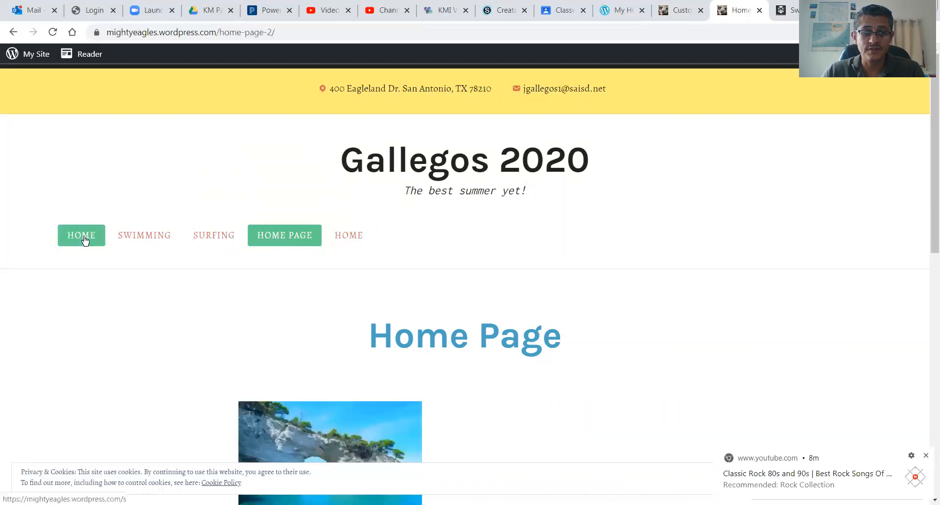
pyautogui.click(83, 237)
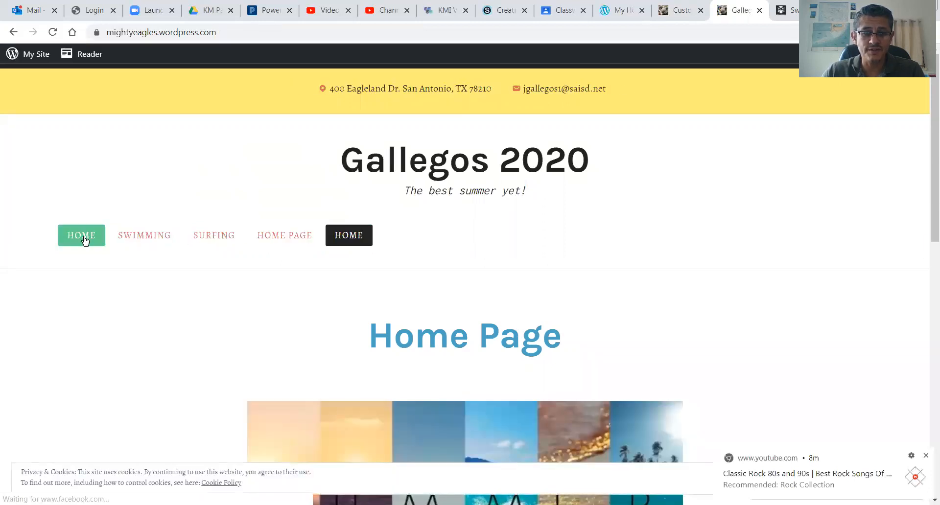
pyautogui.click(70, 239)
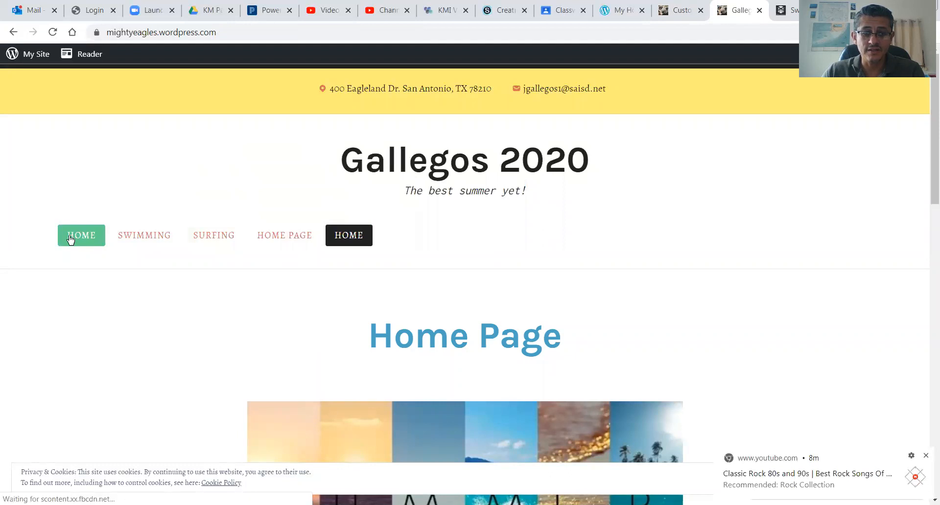
pyautogui.click(348, 239)
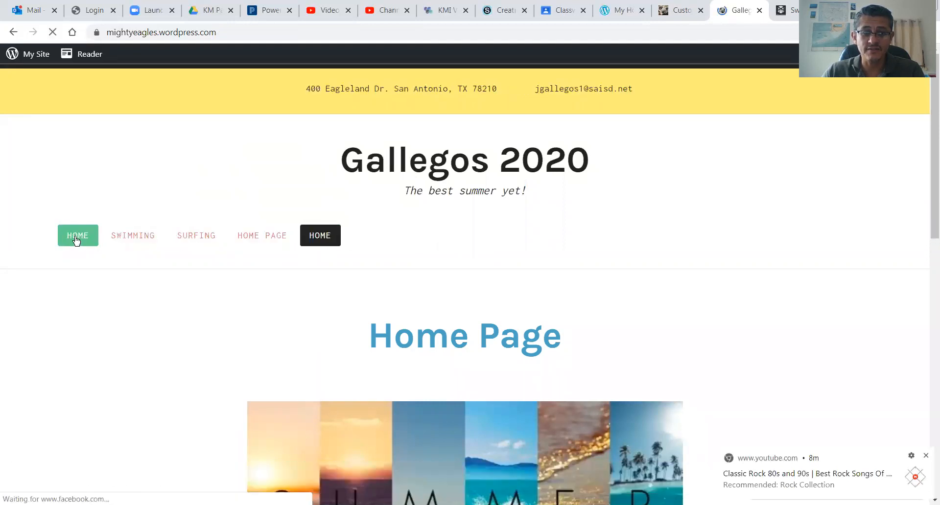
pyautogui.click(283, 240)
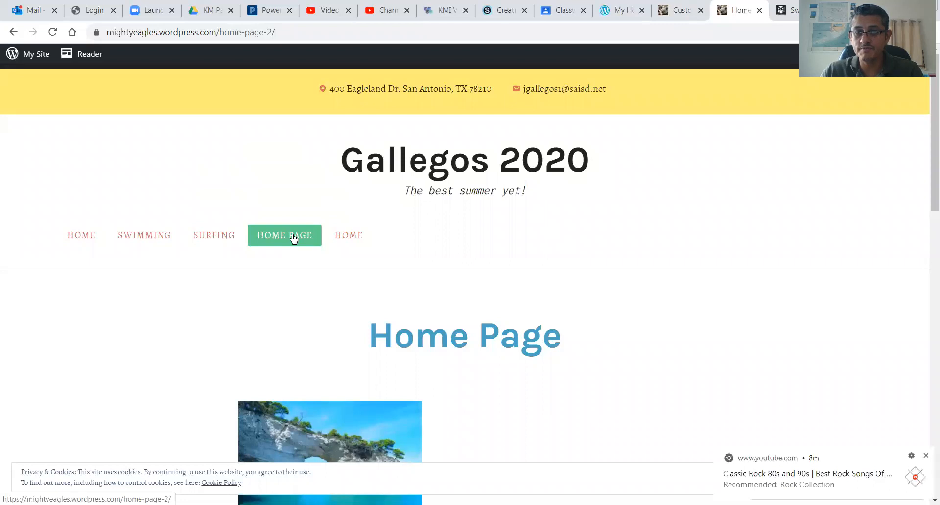
# - In the customizer's Homepage Settings, keep a static page and choose the second Home Page entry as the homepage
pyautogui.click(671, 11)
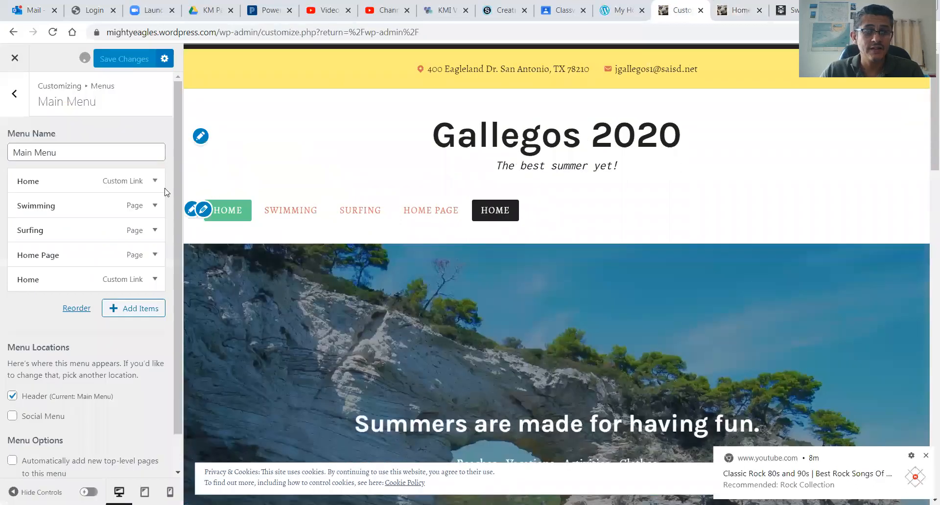
pyautogui.click(14, 95)
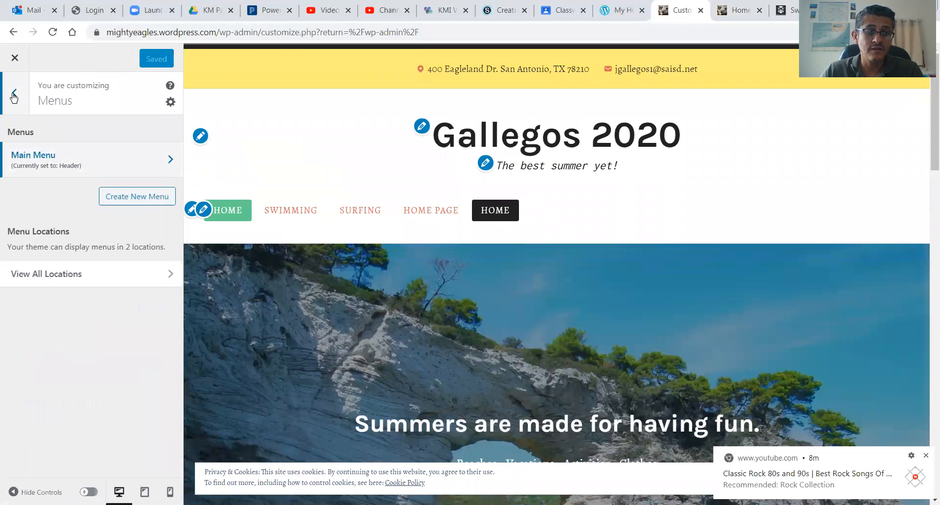
pyautogui.click(14, 97)
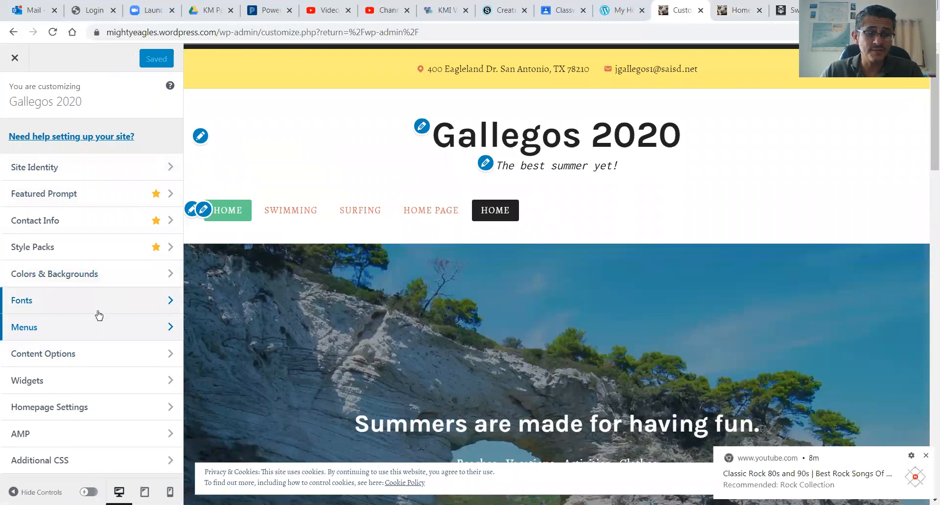
pyautogui.click(105, 410)
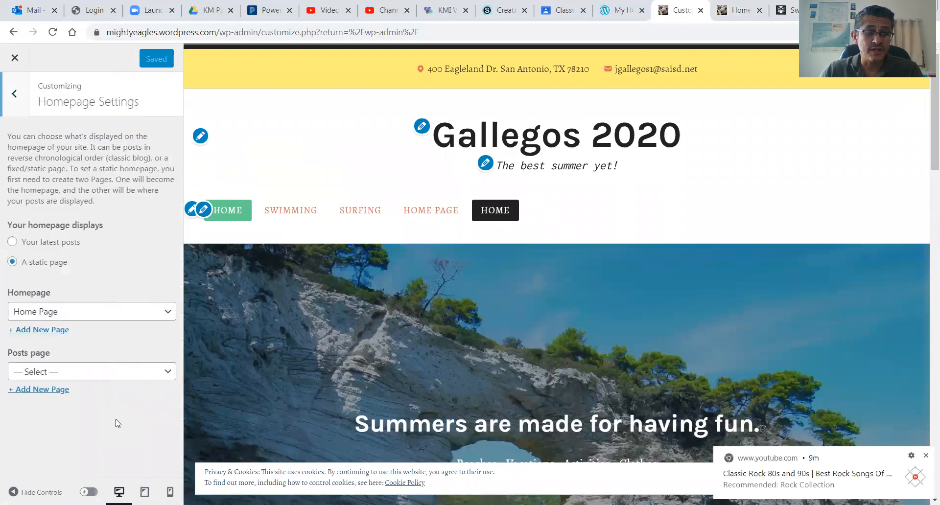
pyautogui.click(12, 262)
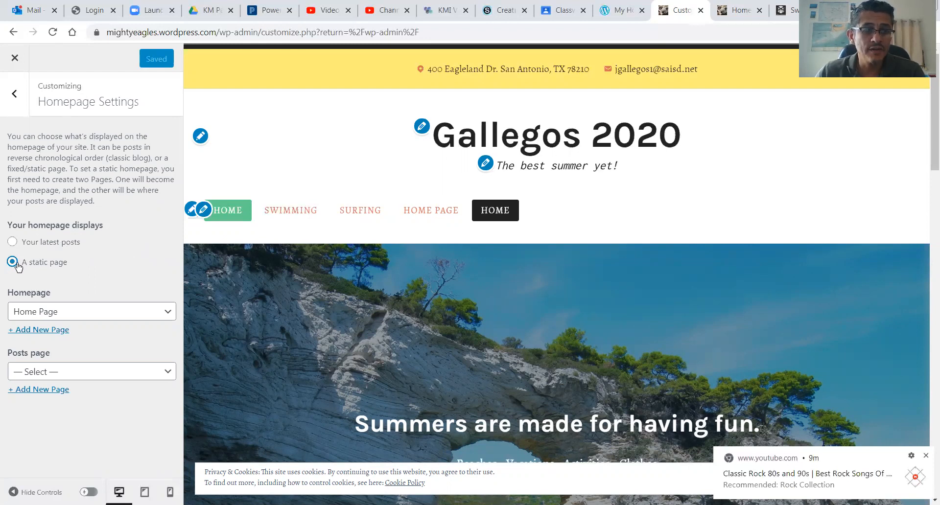
pyautogui.click(60, 312)
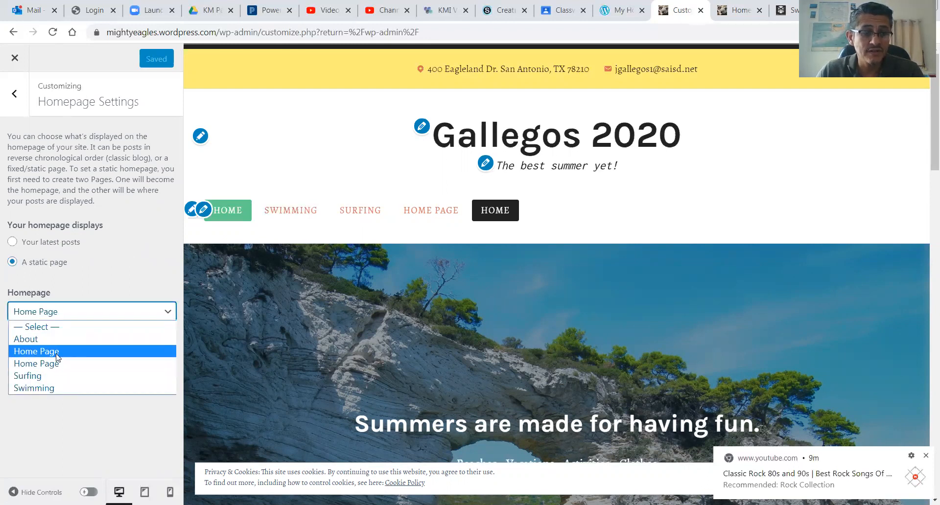
pyautogui.click(84, 316)
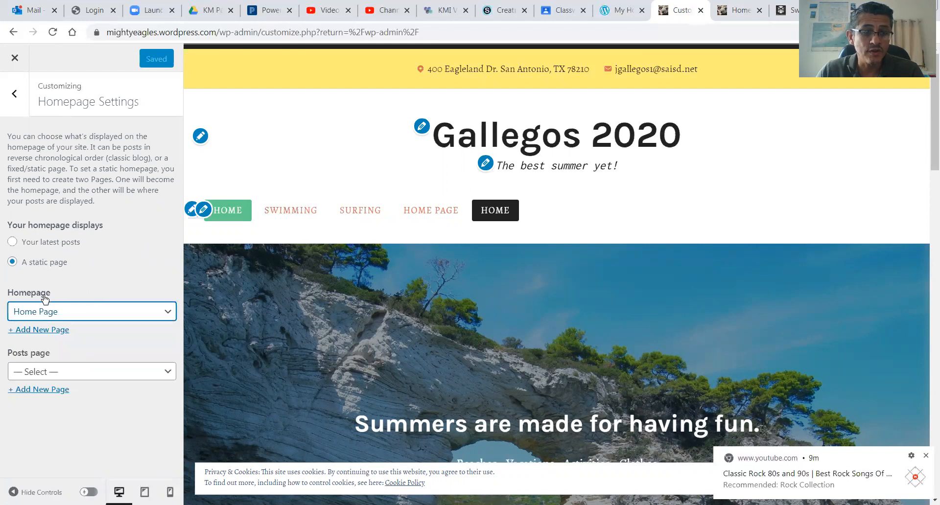
pyautogui.click(68, 314)
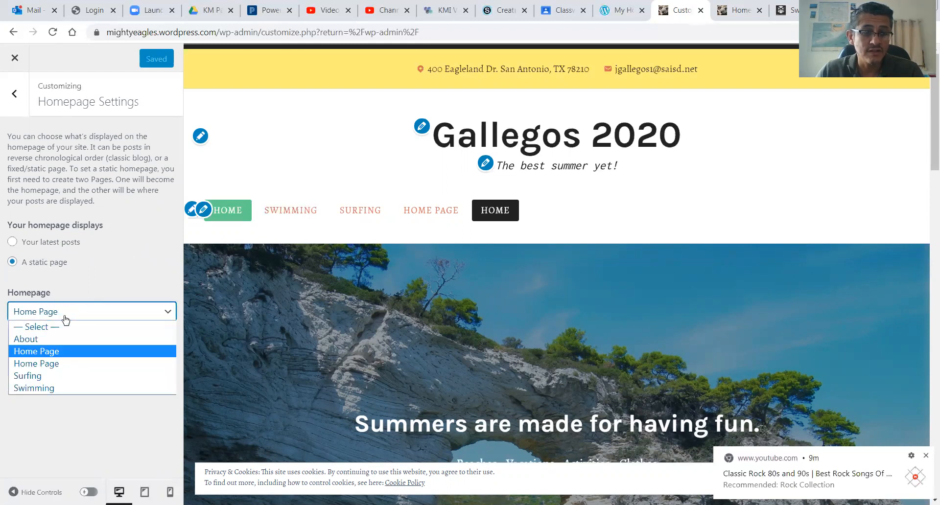
pyautogui.click(61, 363)
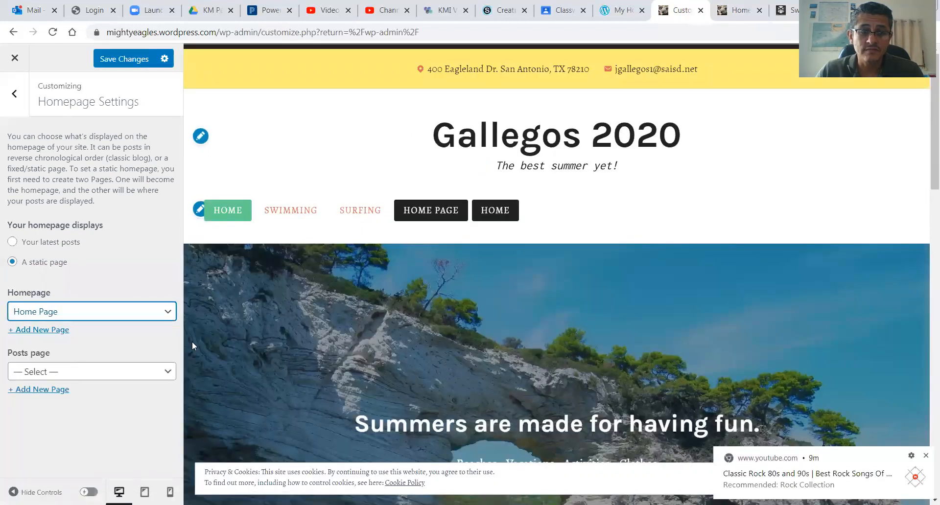
# - Review the newly chosen homepage's banner and image in the preview and save the changes
pyautogui.scroll(-10, 402, 377)
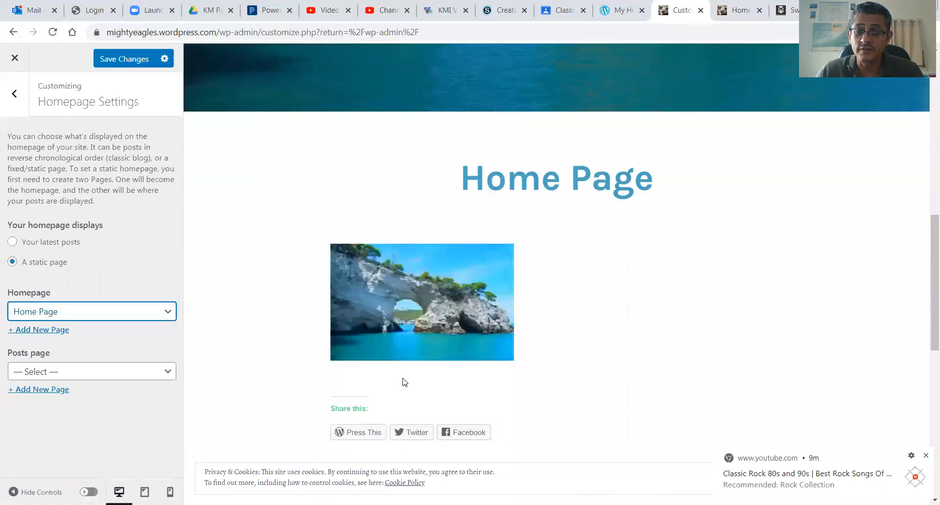
pyautogui.scroll(-1, 402, 383)
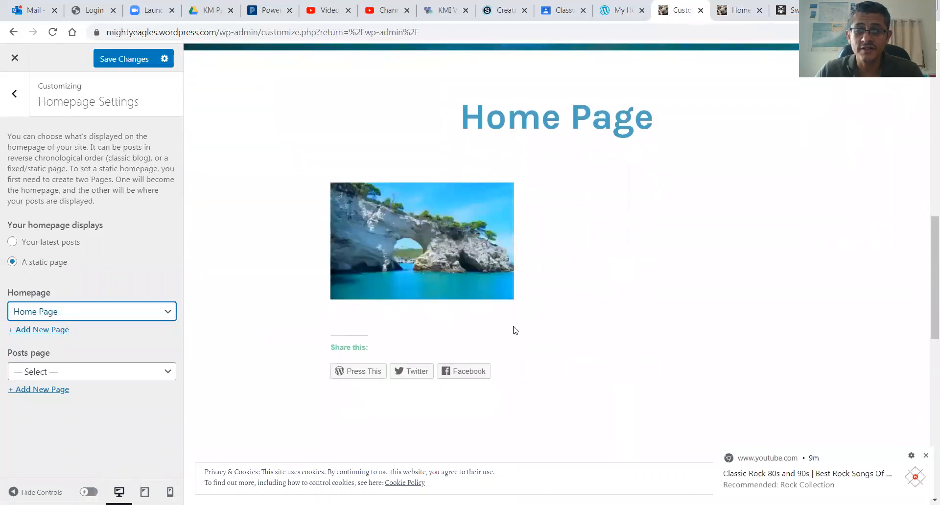
pyautogui.scroll(5, 515, 331)
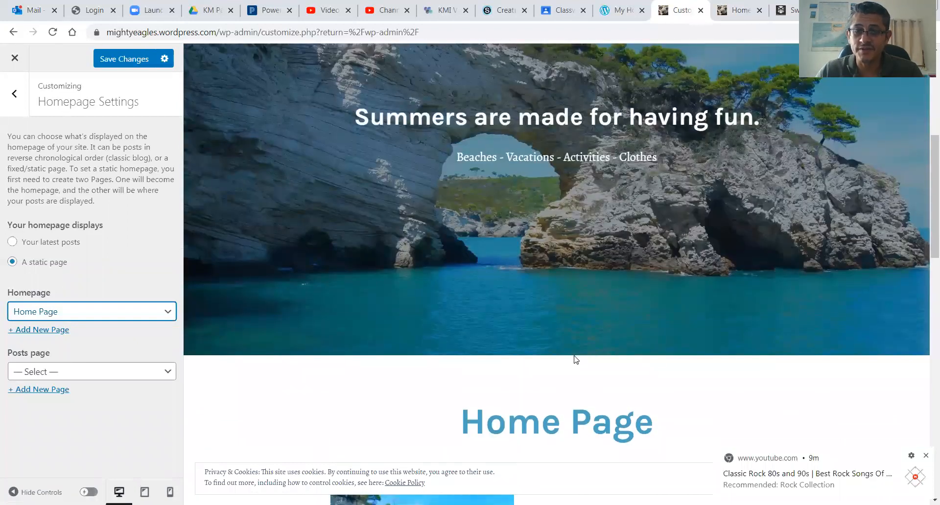
pyautogui.scroll(-5, 575, 355)
pyautogui.scroll(5, 580, 294)
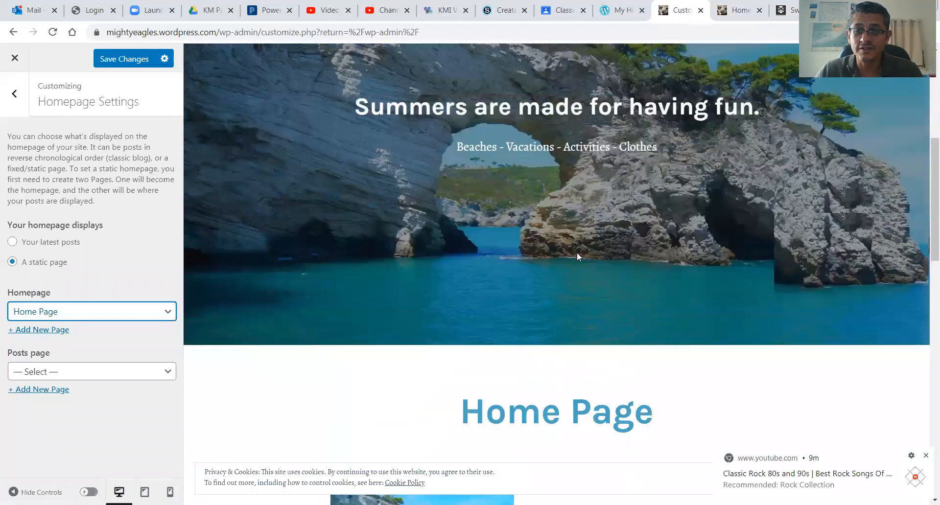
pyautogui.scroll(-5, 567, 338)
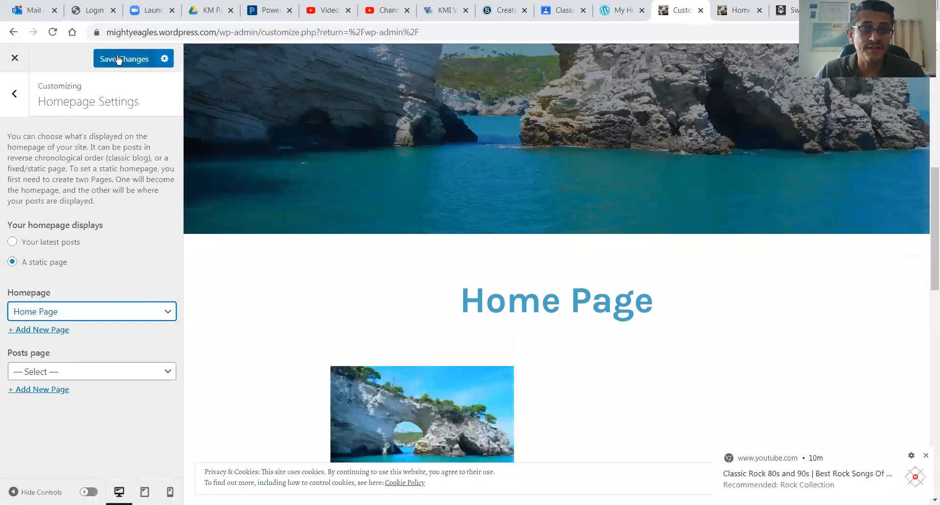
pyautogui.click(120, 60)
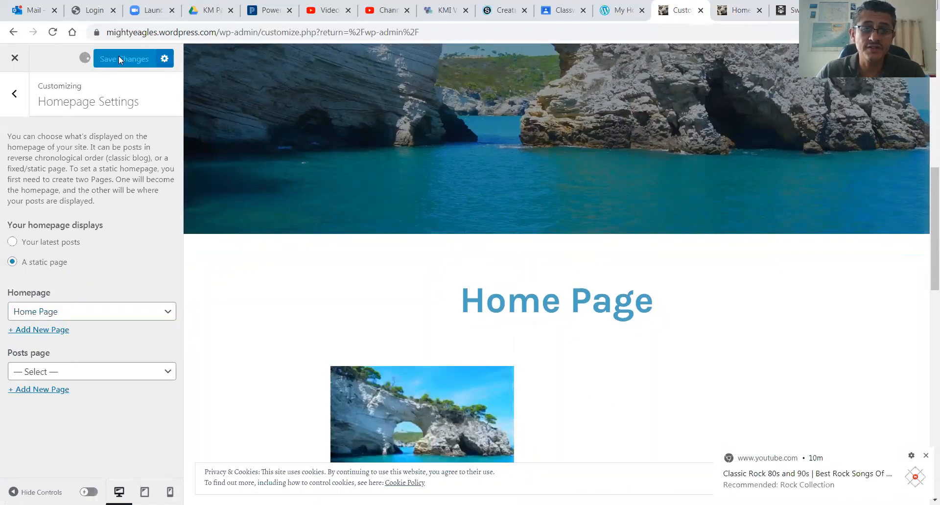
# - Reload the live site and test the added Home link and the Home Page link in its menu
pyautogui.click(737, 11)
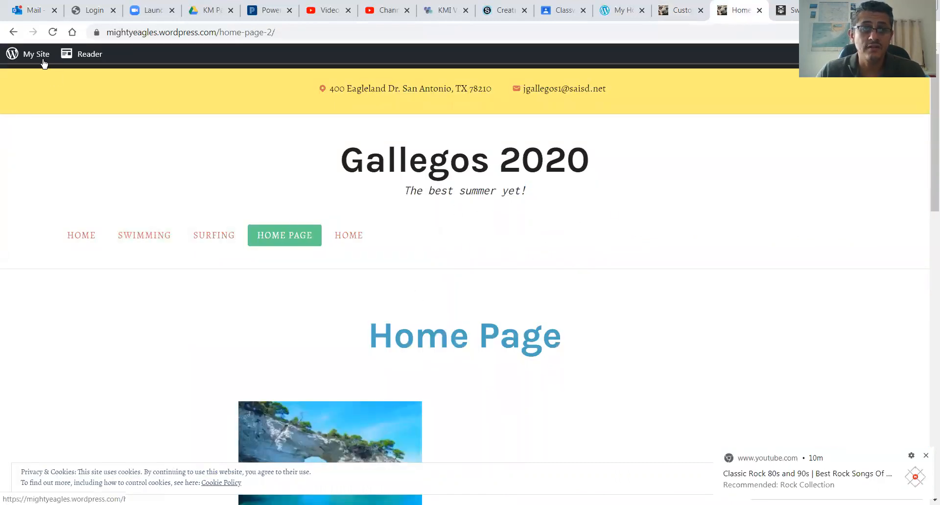
pyautogui.click(53, 33)
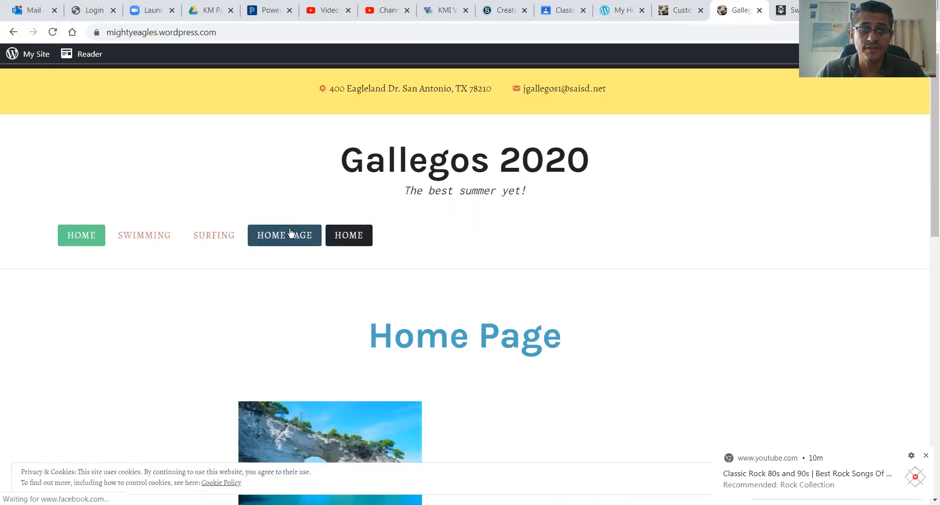
pyautogui.click(357, 238)
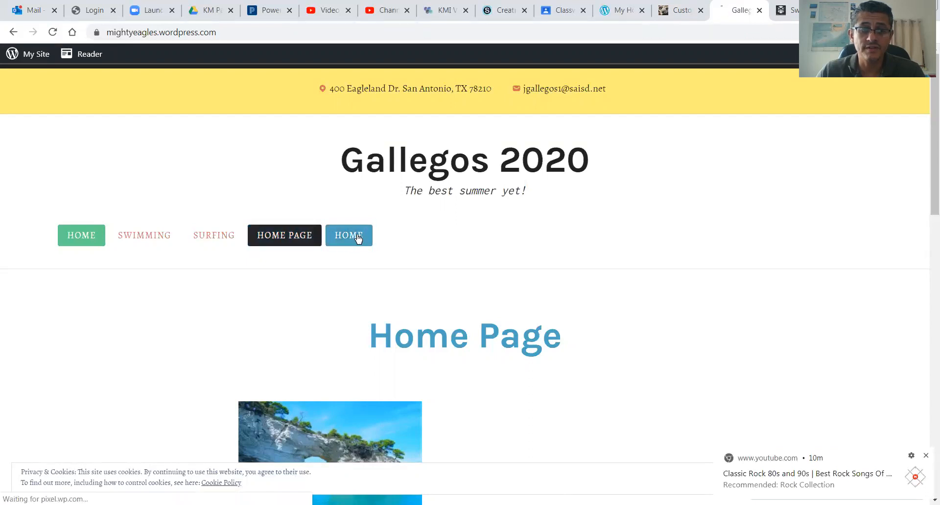
pyautogui.click(286, 234)
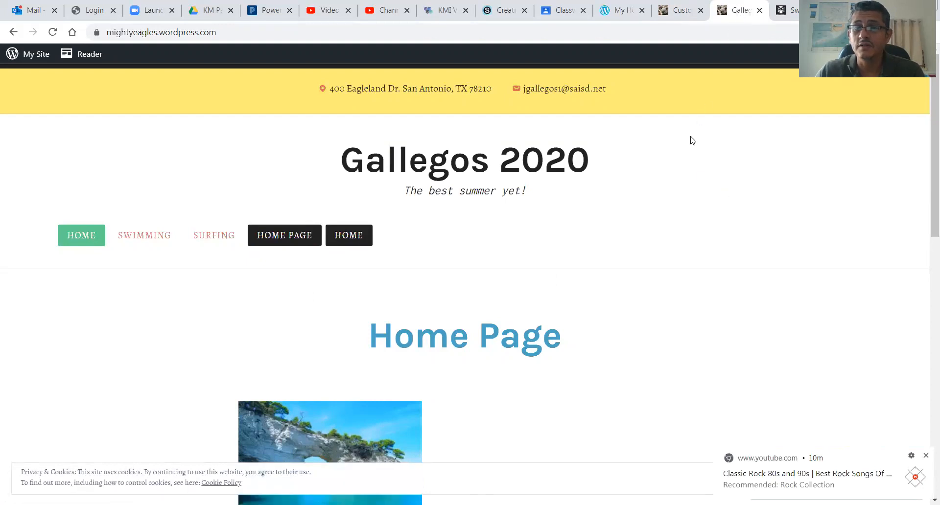
# - Return to the customizer and compare the Featured Prompt settings with the banner in the homepage preview
pyautogui.click(622, 11)
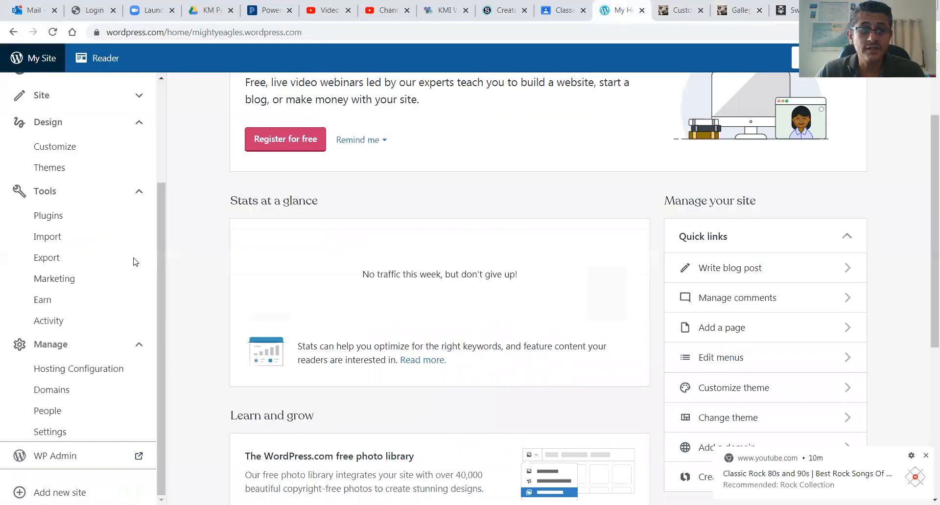
pyautogui.hotkey('ctrl', 'Tab')
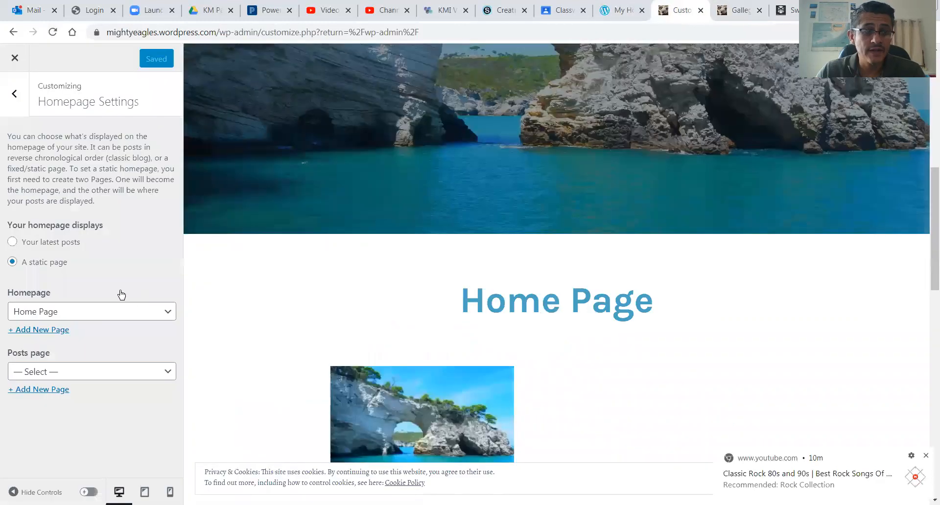
pyautogui.click(14, 96)
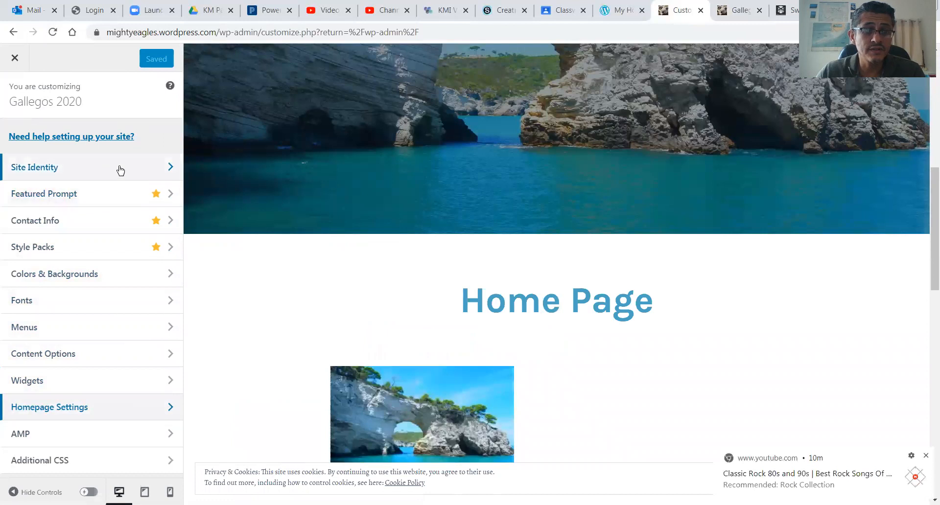
pyautogui.click(126, 196)
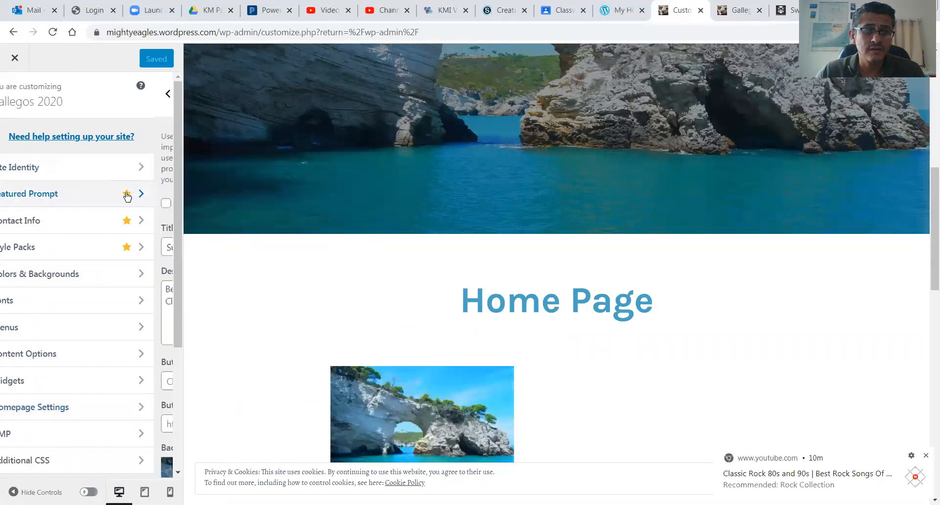
pyautogui.scroll(-2, 152, 264)
pyautogui.scroll(6, 303, 259)
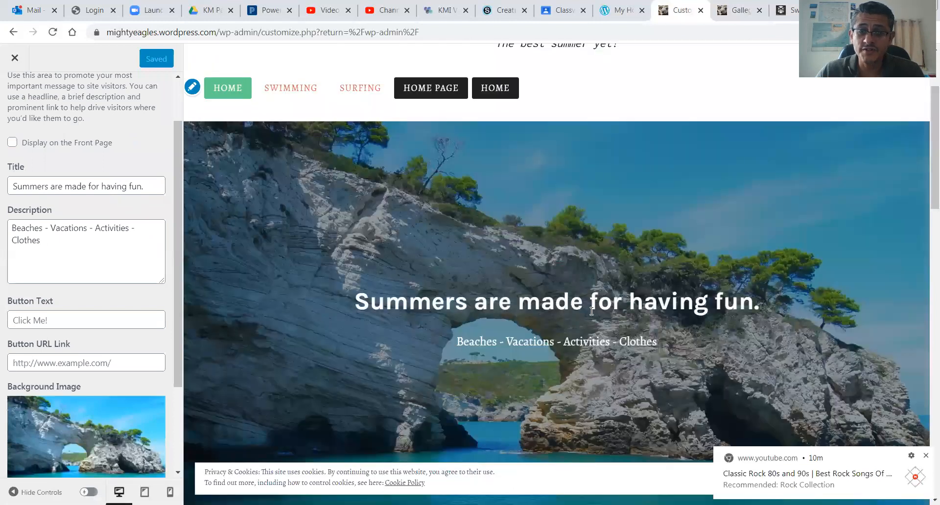
pyautogui.scroll(3, 192, 252)
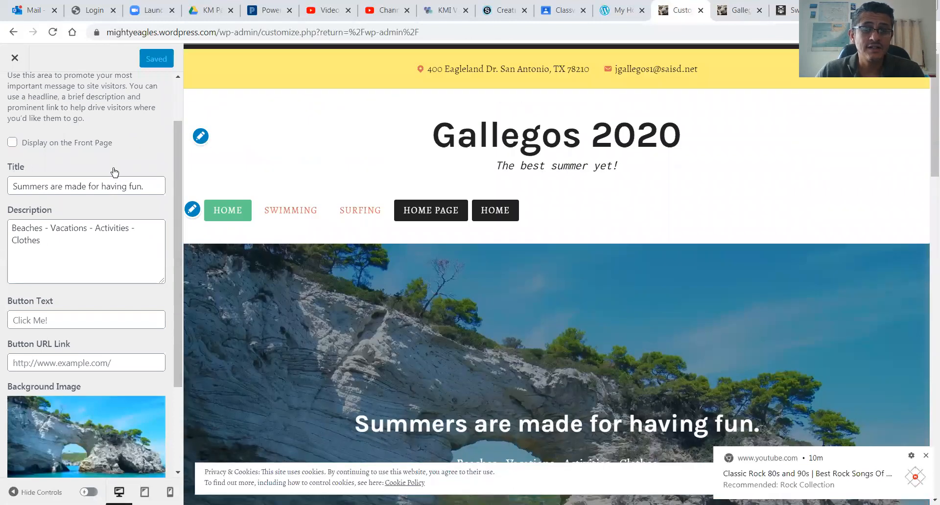
pyautogui.scroll(2, 114, 172)
pyautogui.click(18, 97)
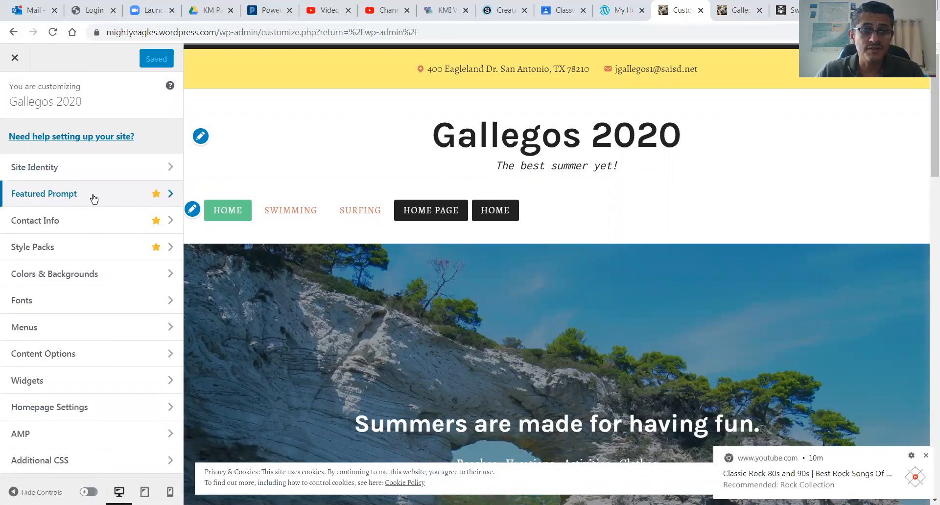
# - In the Featured Prompt settings, clear the banner's title and description
pyautogui.click(169, 196)
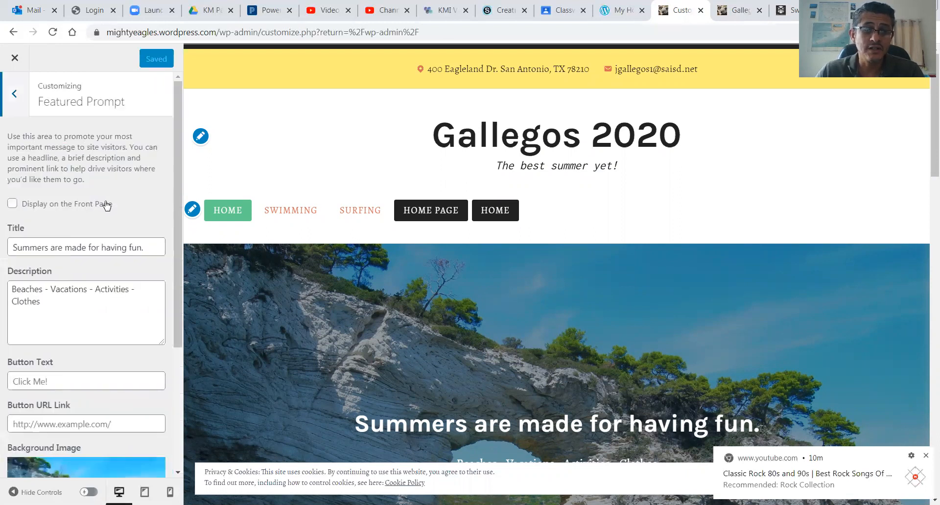
pyautogui.scroll(-1, 113, 191)
pyautogui.tripleClick(115, 185)
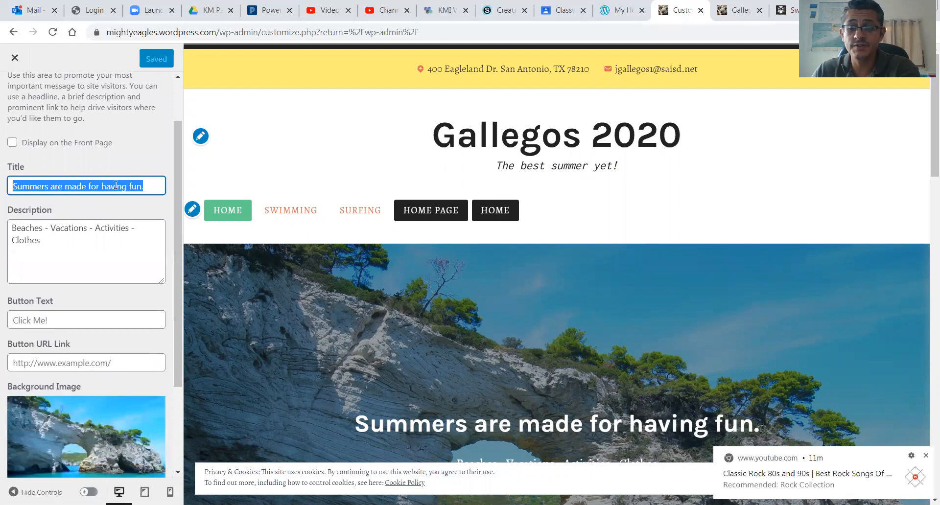
pyautogui.press('BackSpace')
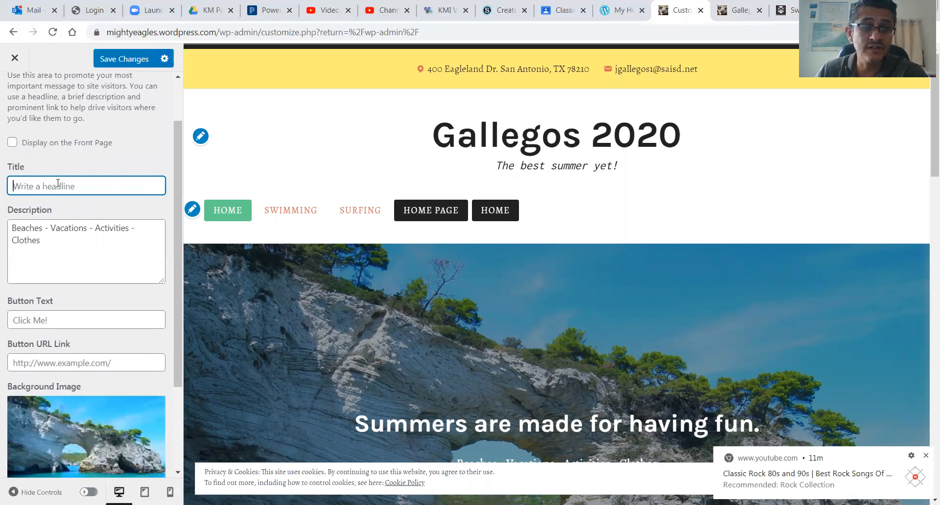
pyautogui.tripleClick(62, 254)
pyautogui.press('BackSpace')
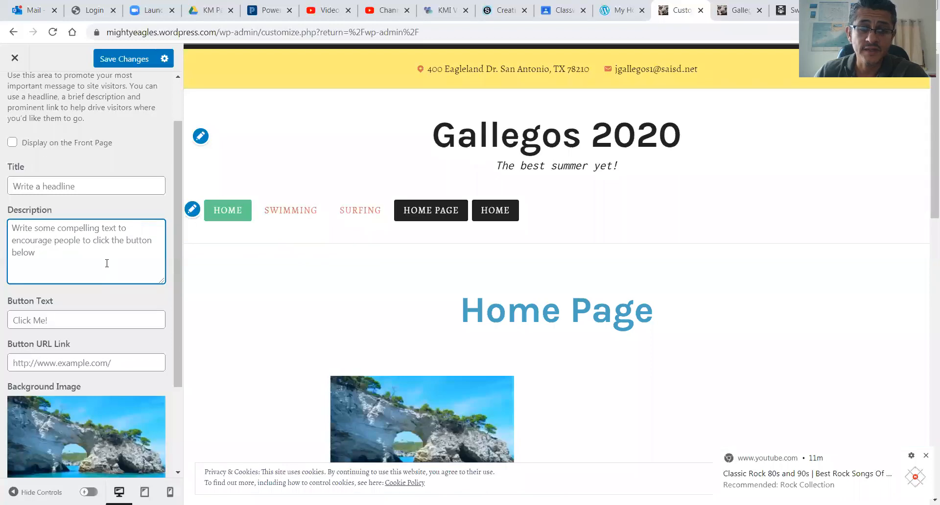
# - Review the homepage preview and the remaining Featured Prompt settings, and save the changes
pyautogui.scroll(-1, 352, 289)
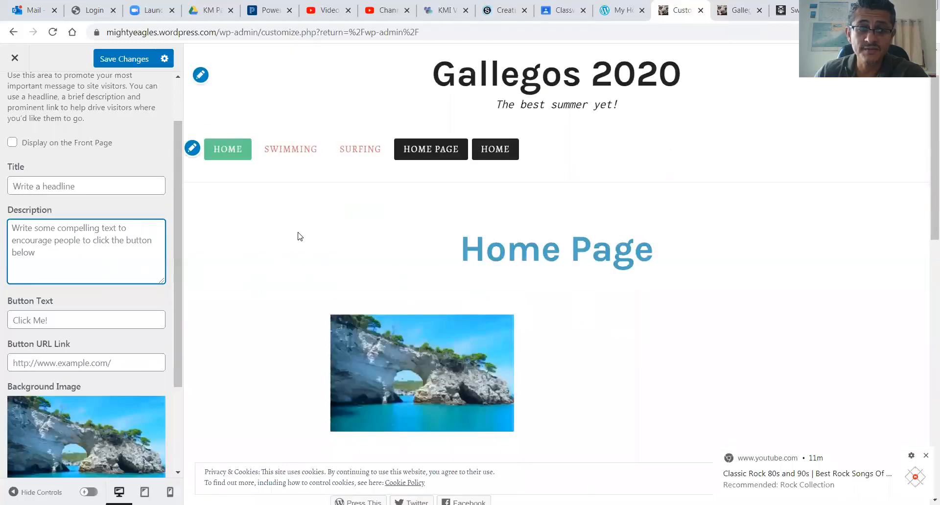
pyautogui.scroll(-1, 152, 299)
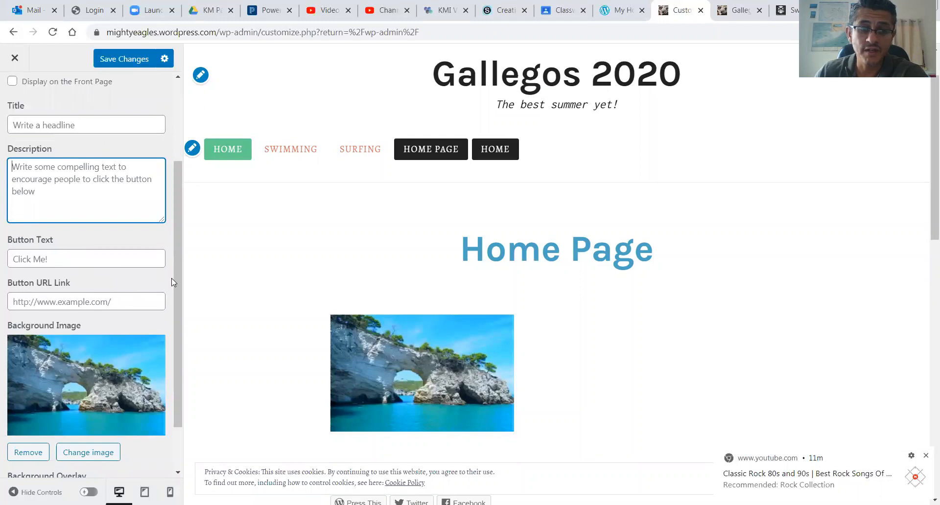
pyautogui.scroll(-1, 171, 283)
pyautogui.scroll(-3, 306, 302)
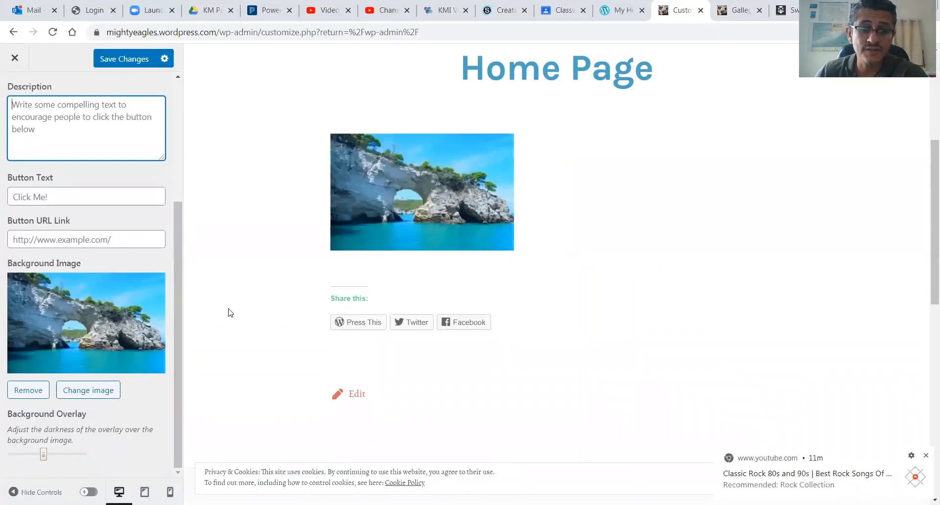
pyautogui.scroll(4, 227, 310)
pyautogui.click(134, 59)
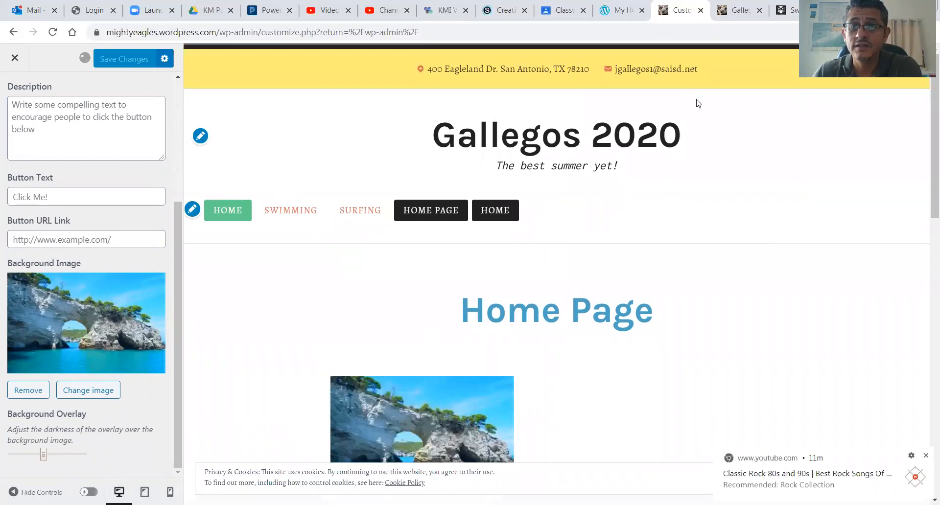
# - Reload the live site to check its homepage with the saved banner changes
pyautogui.hotkey('ctrl', 'Tab')
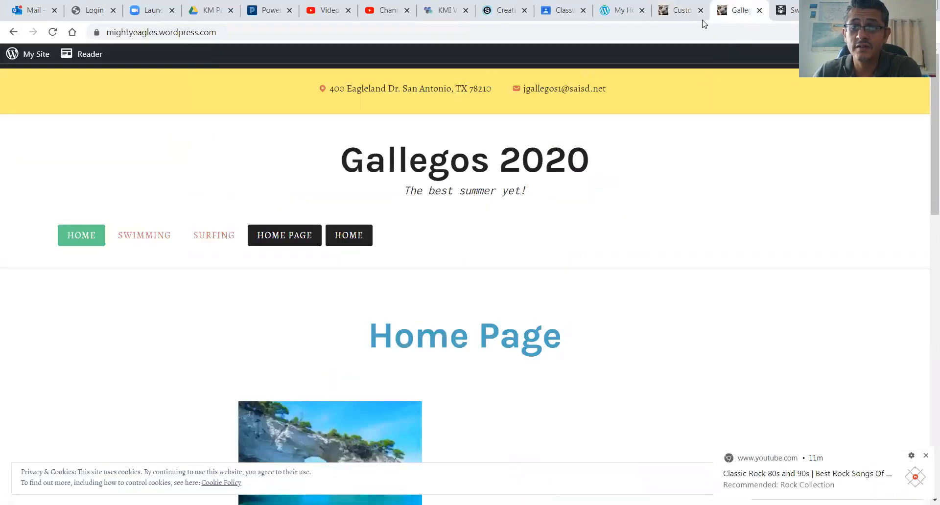
pyautogui.click(680, 11)
pyautogui.click(740, 11)
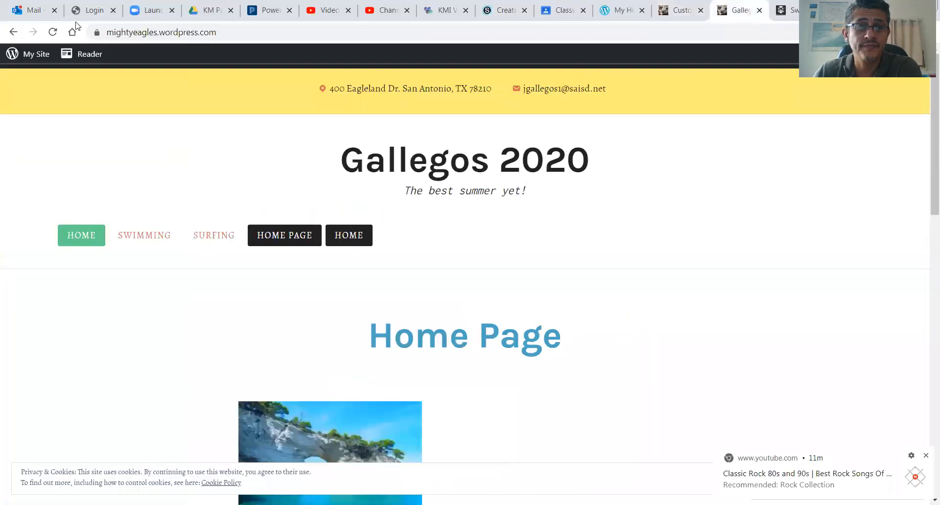
pyautogui.click(53, 32)
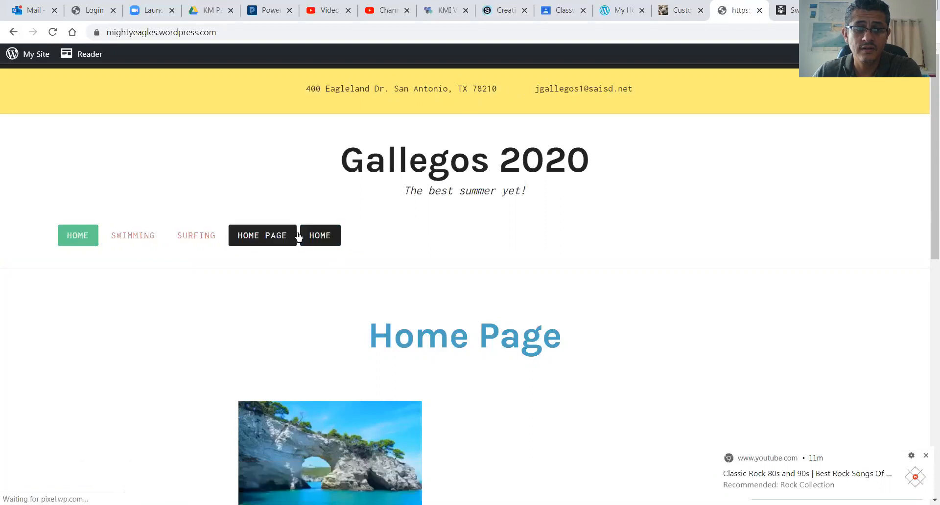
# - Close the customizer and reopen it from the dashboard's Appearance section by way of Themes
pyautogui.click(680, 11)
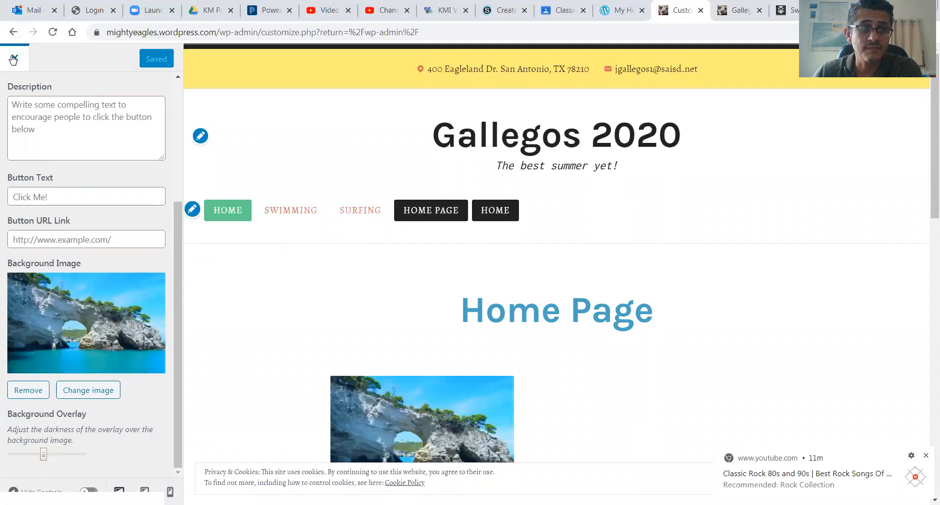
pyautogui.click(14, 61)
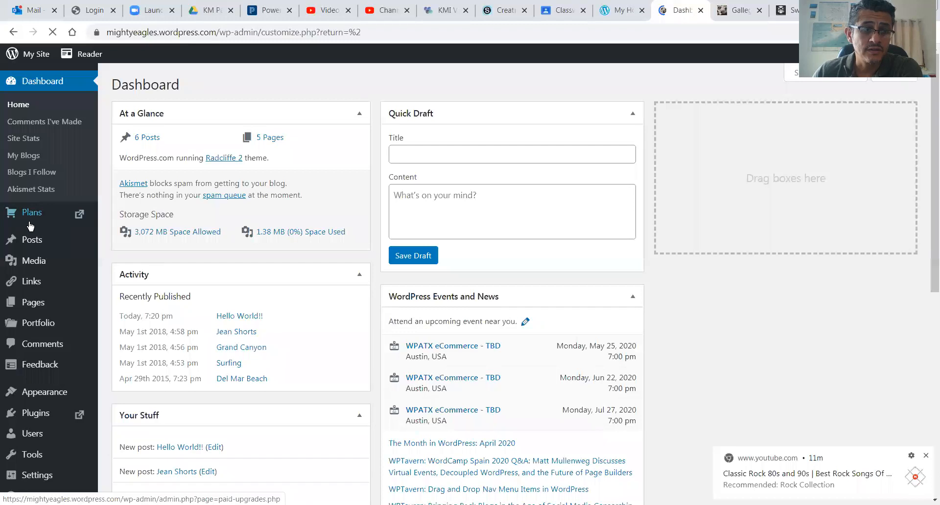
pyautogui.moveTo(49, 394)
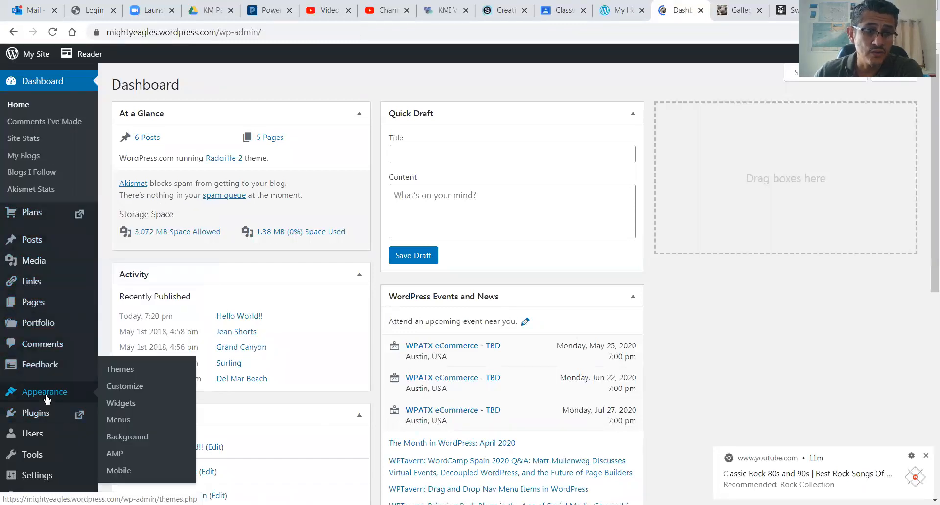
pyautogui.click(130, 375)
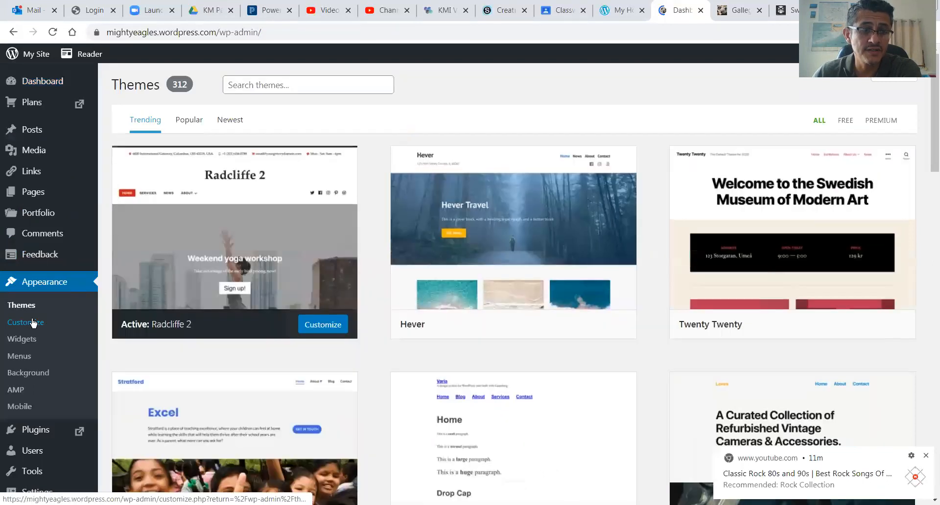
pyautogui.click(32, 323)
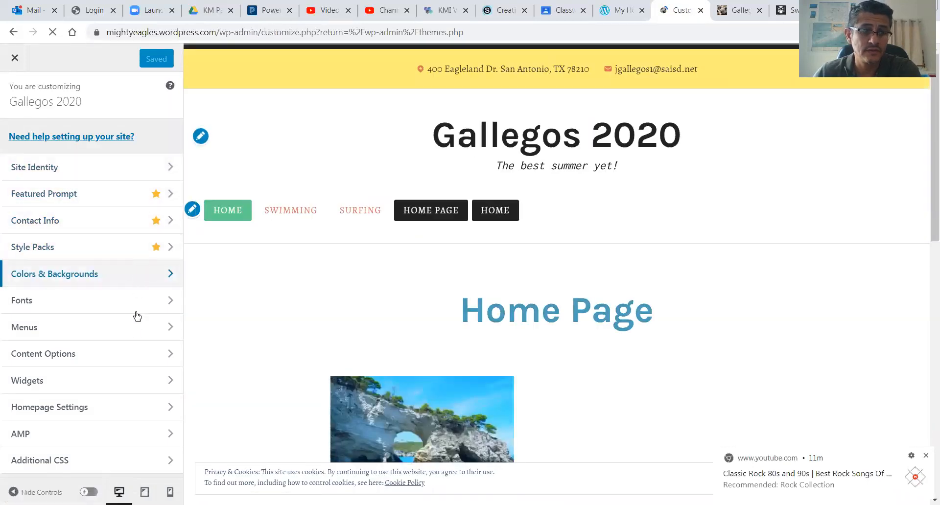
# - Check the customizer's Content Options and the static page chosen in Homepage Settings
pyautogui.click(166, 353)
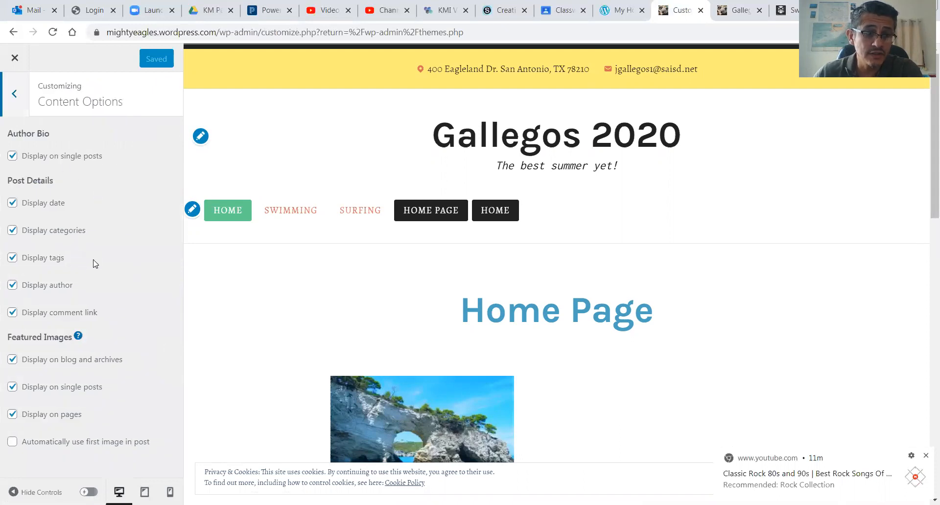
pyautogui.click(17, 95)
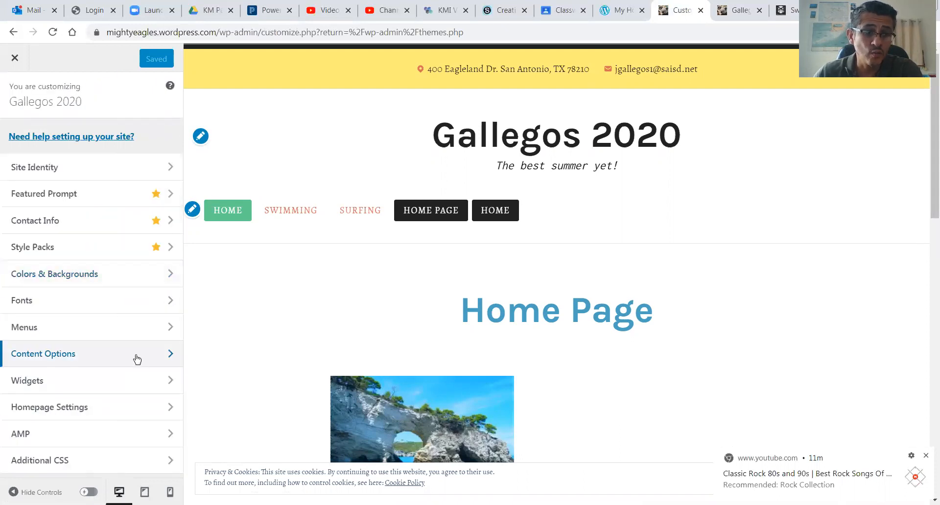
pyautogui.click(127, 406)
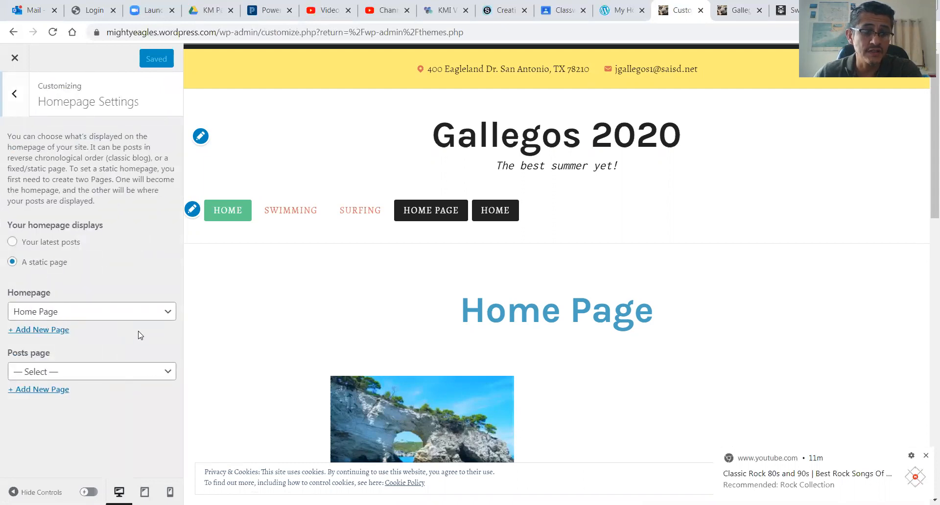
pyautogui.click(15, 94)
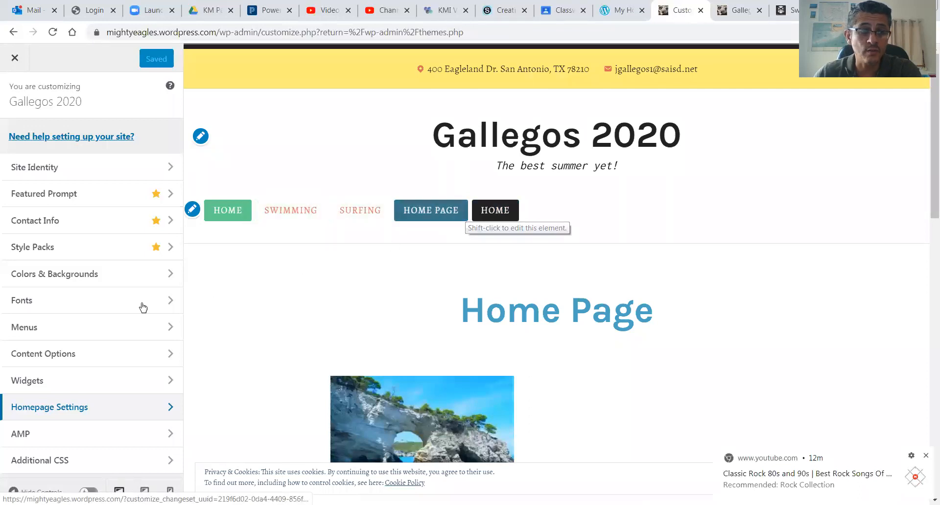
# - Remove the Home Page item and the duplicate Home custom link at the end of the Main Menu, and save the changes
pyautogui.click(131, 325)
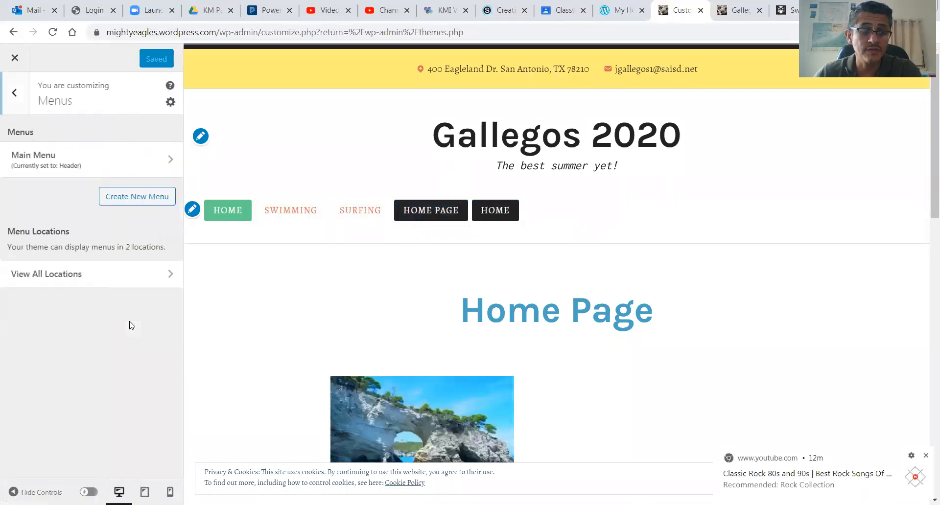
pyautogui.click(137, 169)
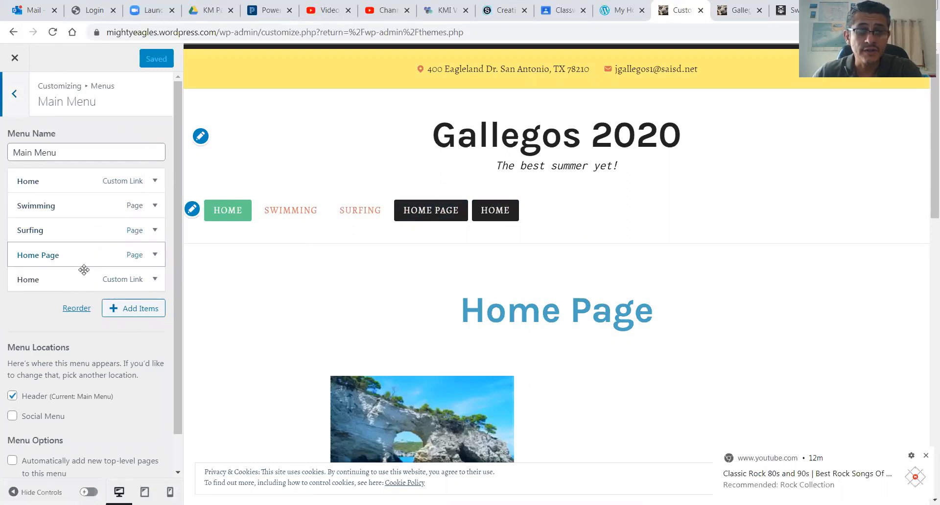
pyautogui.click(226, 207)
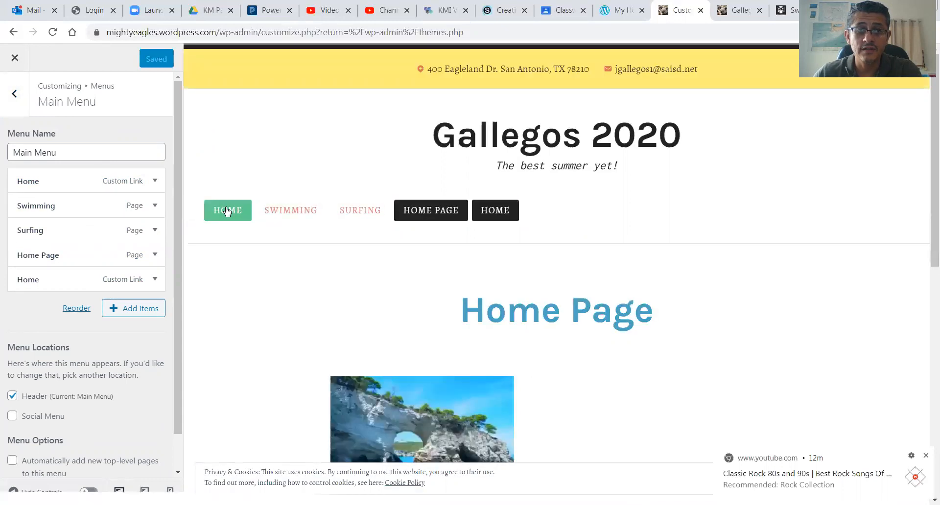
pyautogui.click(154, 255)
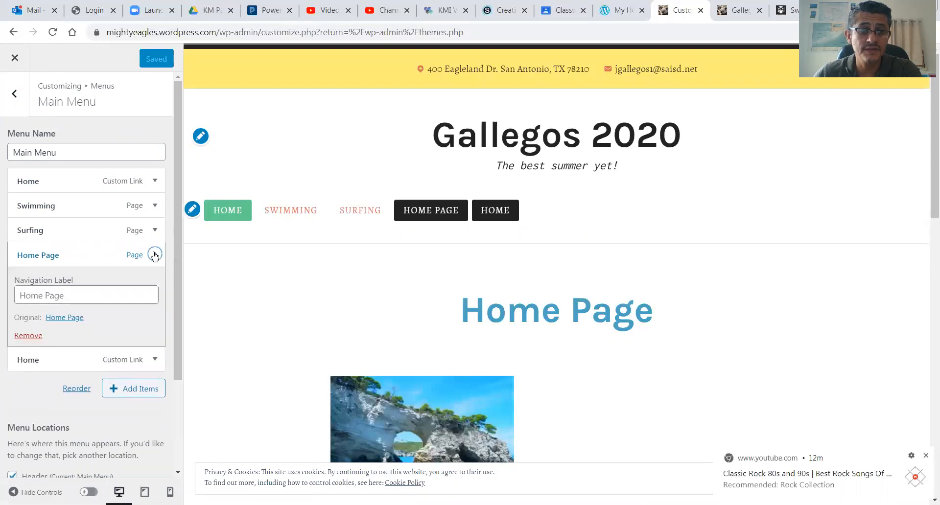
pyautogui.click(33, 336)
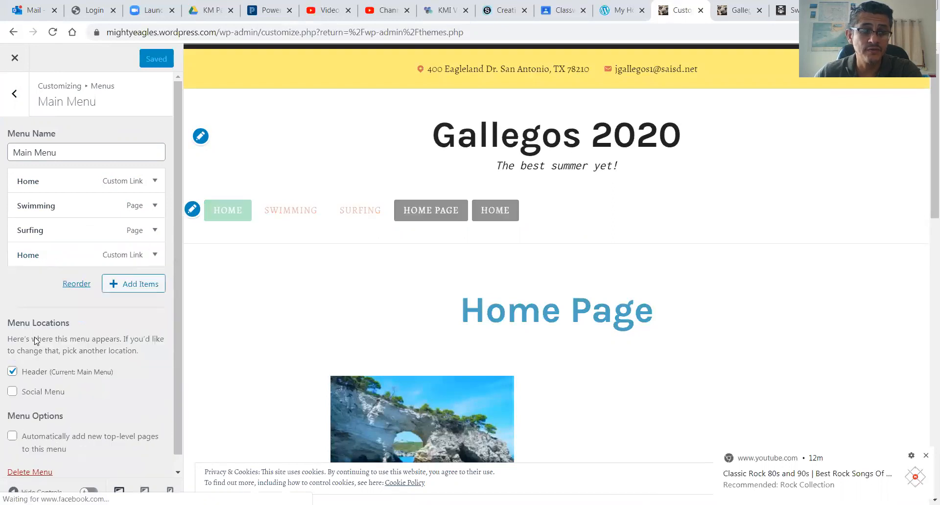
pyautogui.click(155, 255)
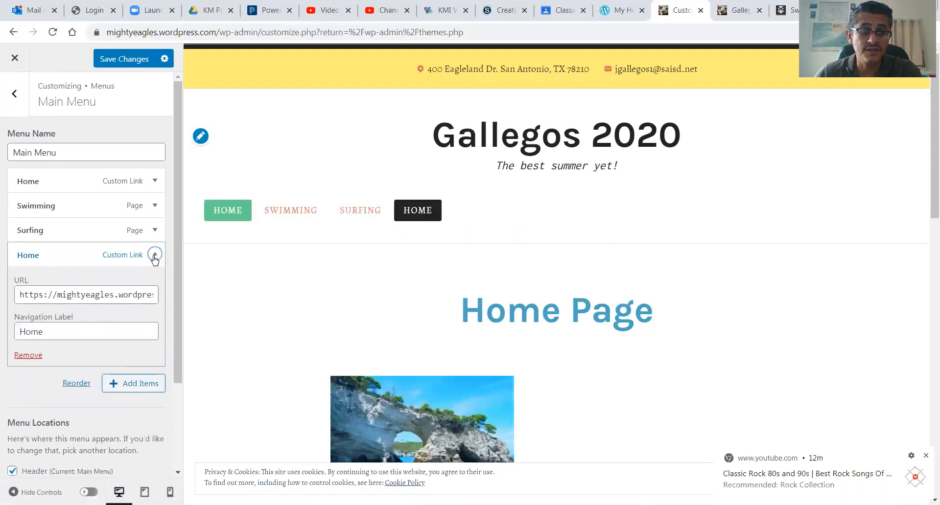
pyautogui.click(28, 355)
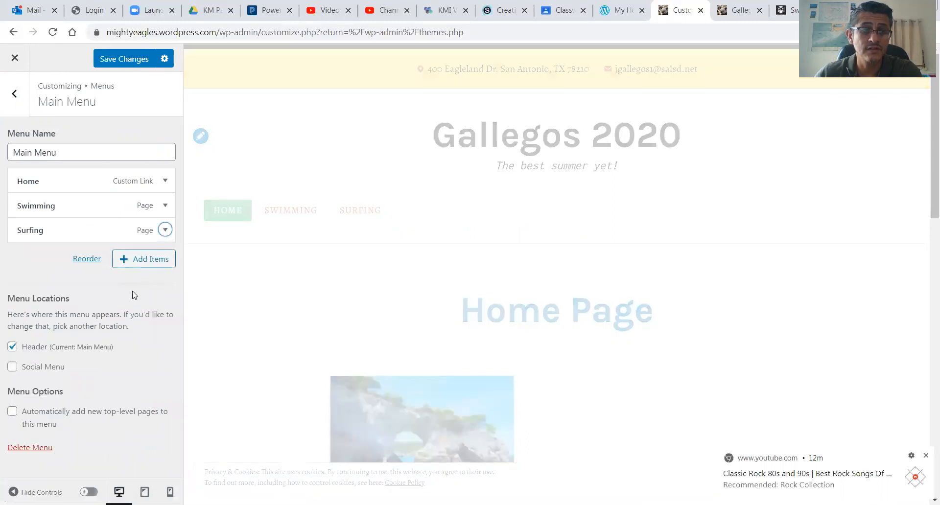
pyautogui.click(133, 58)
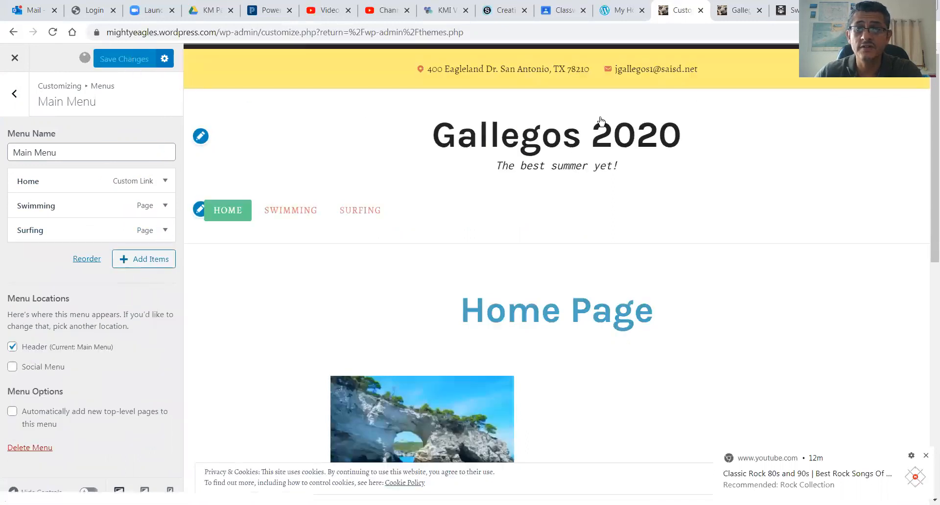
# - Reload the live site and test its Swimming, Surfing and Home menu links
pyautogui.click(736, 11)
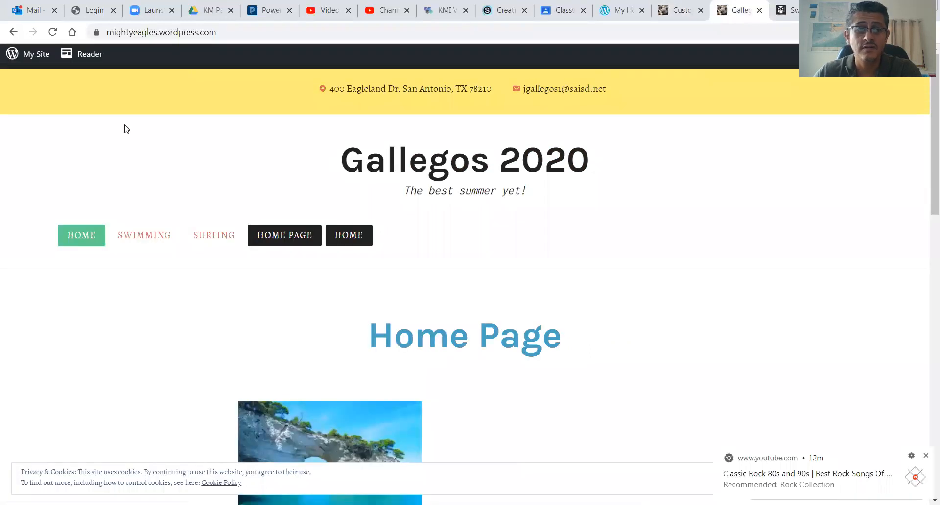
pyautogui.click(52, 32)
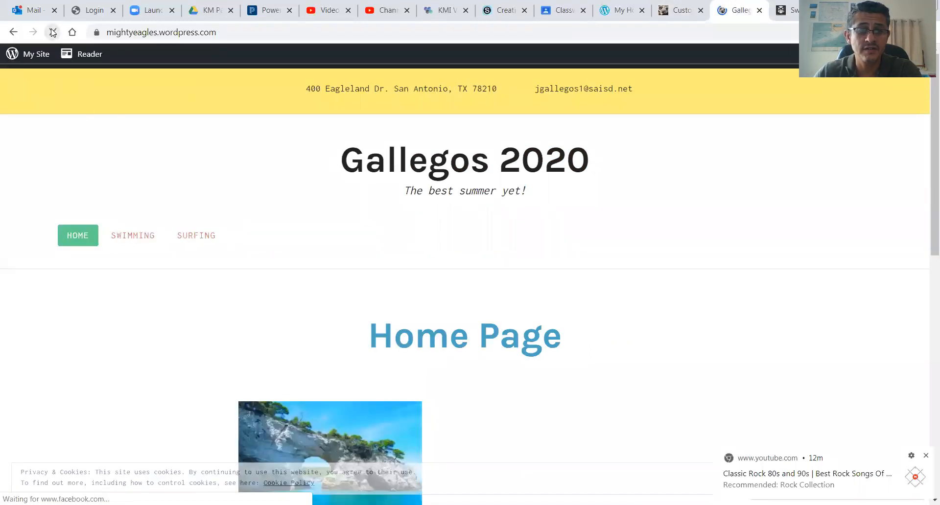
pyautogui.click(124, 234)
pyautogui.click(218, 238)
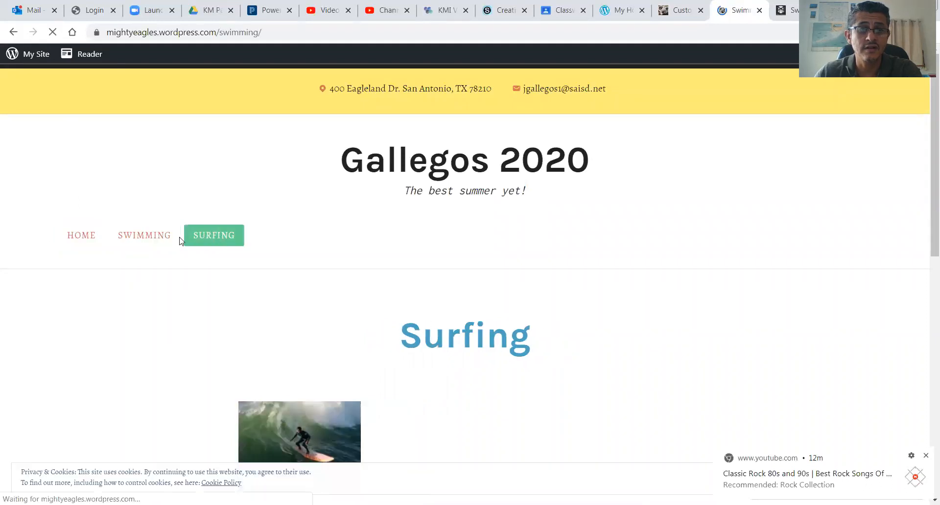
pyautogui.click(79, 234)
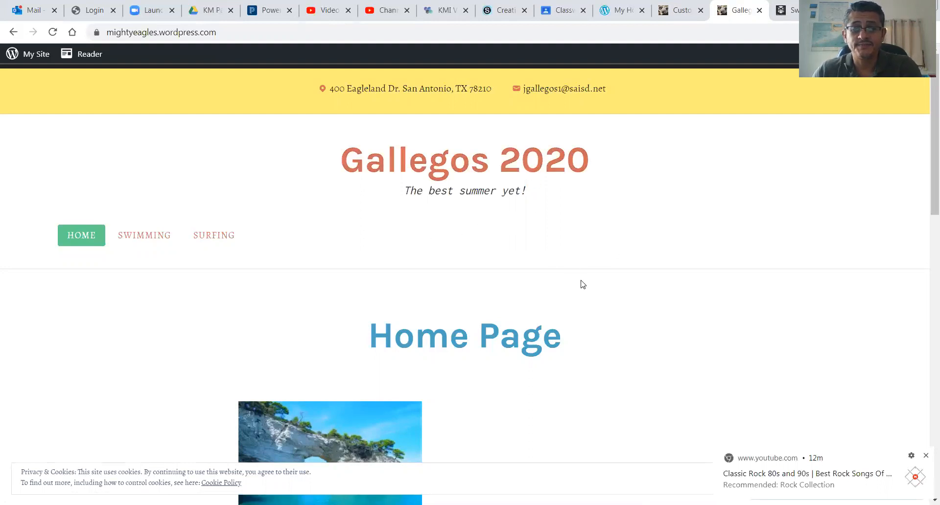
# - Review the live homepage from its header to the Facebook page widget in the footer and back
pyautogui.scroll(-8, 582, 284)
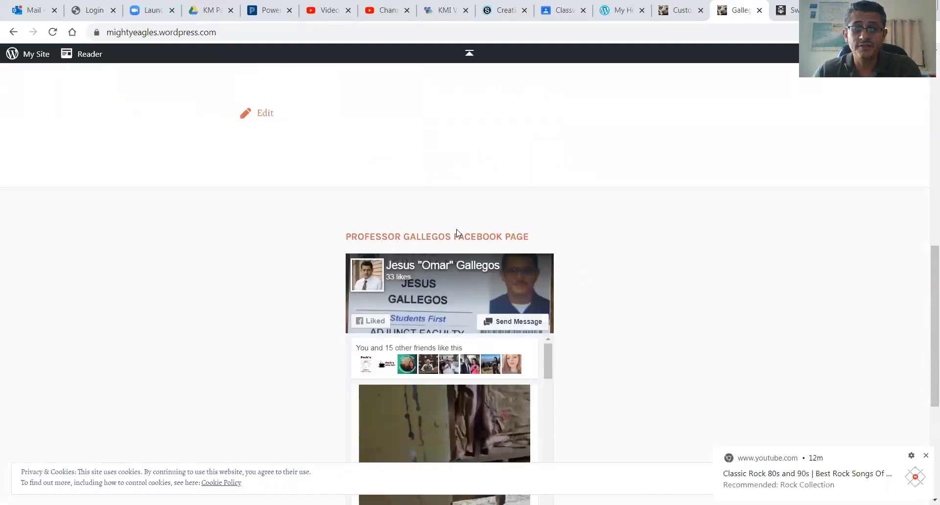
pyautogui.scroll(-4, 437, 182)
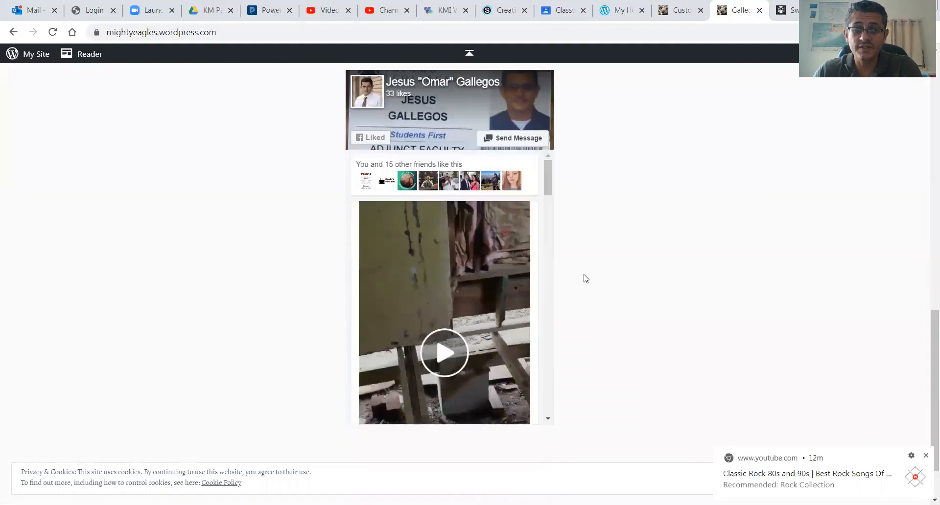
pyautogui.scroll(-1, 584, 279)
pyautogui.scroll(2, 583, 277)
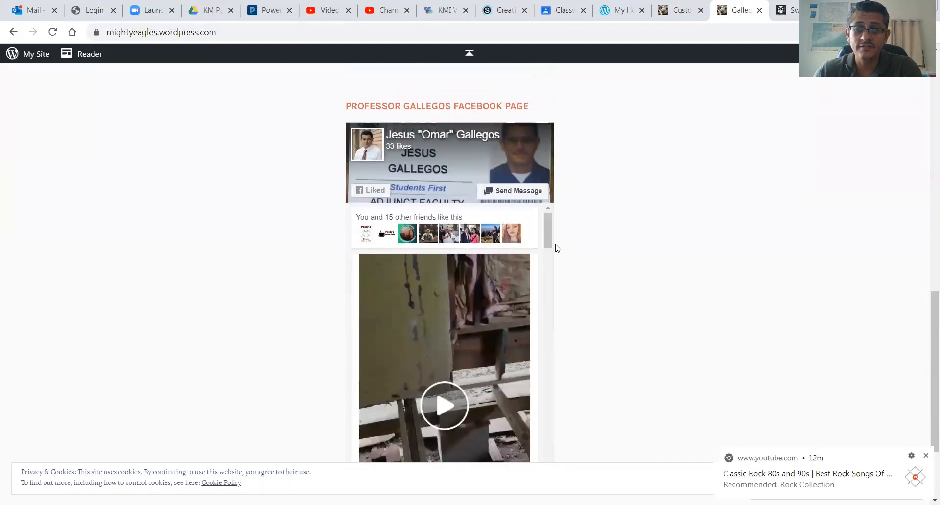
pyautogui.moveTo(548, 234)
pyautogui.mouseDown()
pyautogui.moveTo(548, 442)
pyautogui.moveTo(547, 222)
pyautogui.mouseUp()
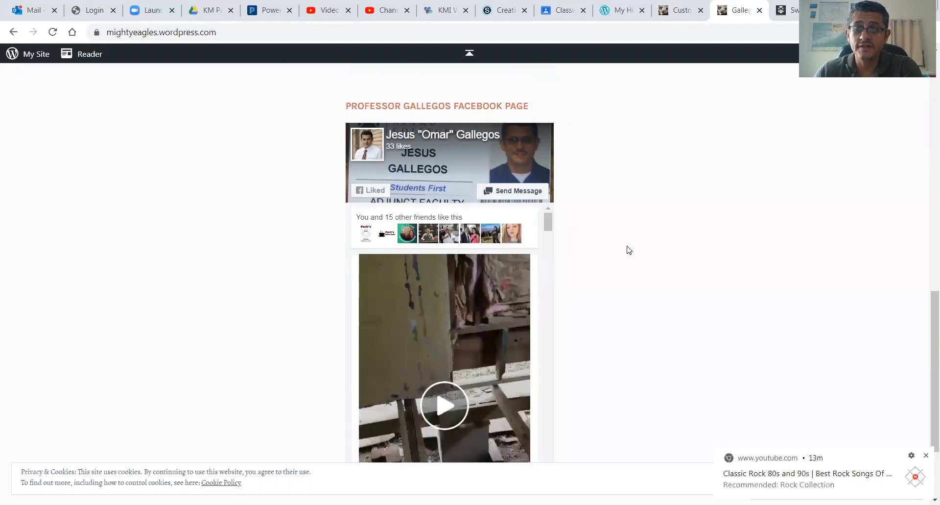
pyautogui.scroll(4, 650, 308)
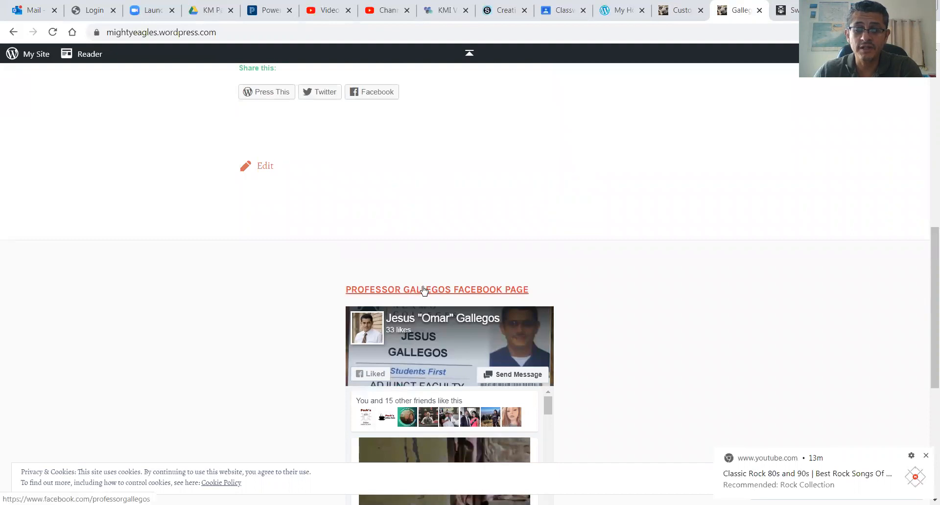
pyautogui.scroll(6, 669, 322)
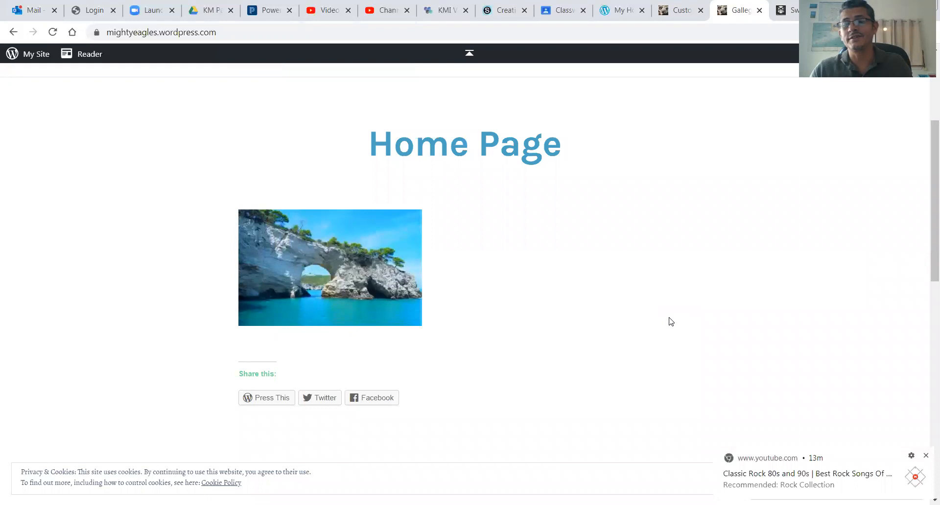
pyautogui.scroll(4, 670, 321)
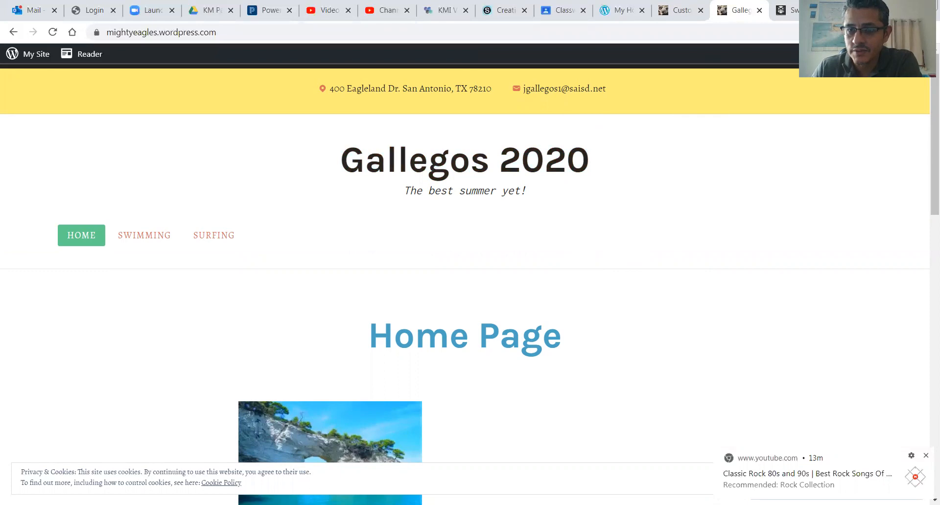
pyautogui.hotkey('ctrl', 't')
pyautogui.write('www.saperks.com')
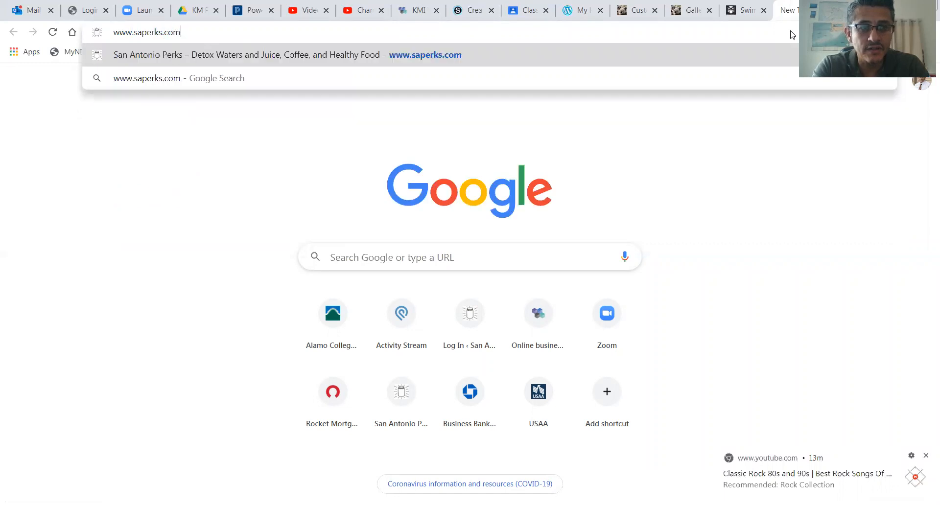
pyautogui.press('Return')
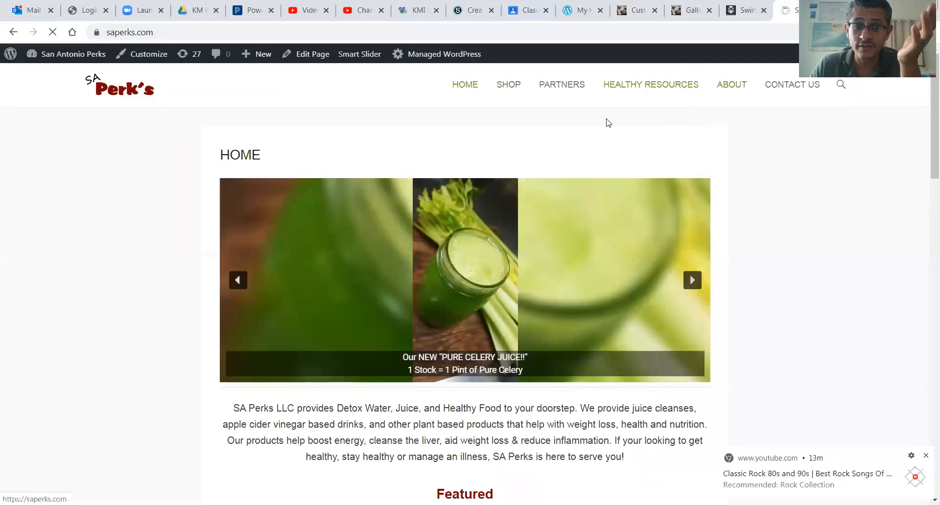
pyautogui.scroll(-10, 732, 119)
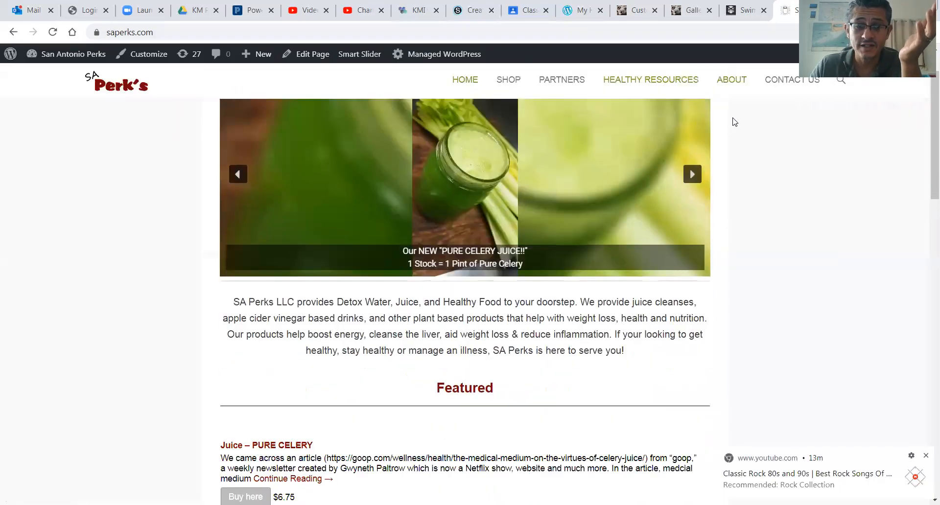
pyautogui.scroll(3, 377, 151)
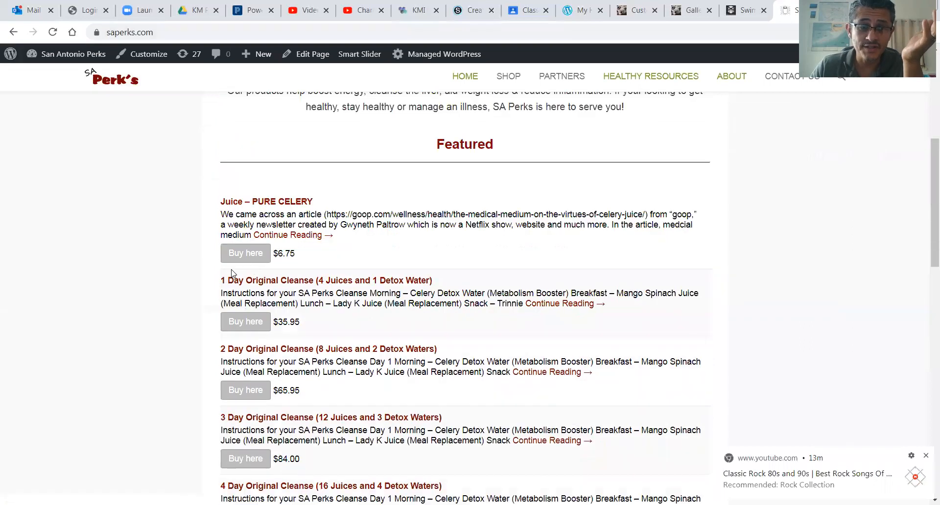
pyautogui.scroll(4, 509, 271)
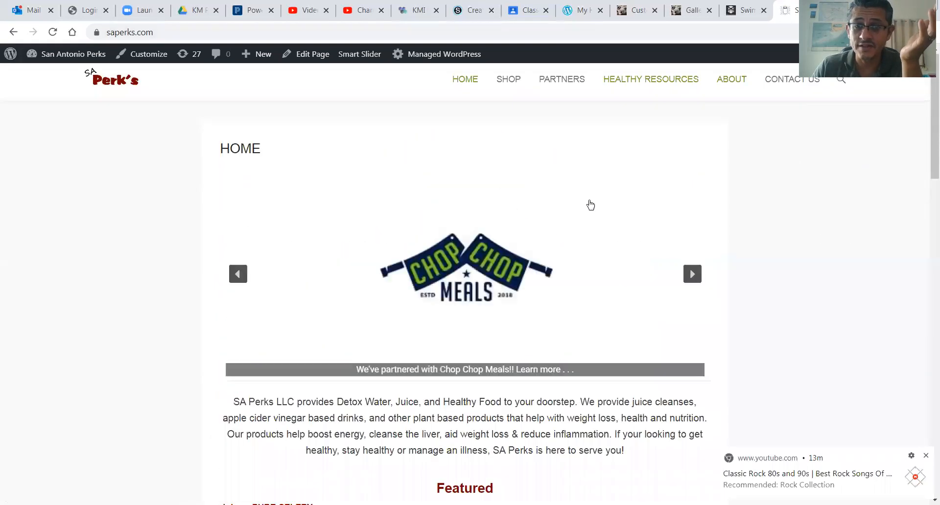
pyautogui.moveTo(654, 87)
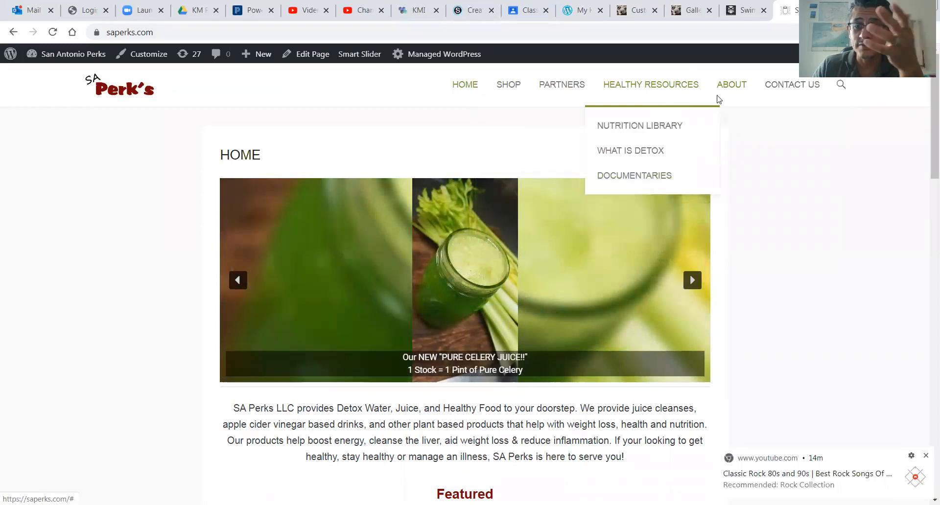
pyautogui.click(796, 33)
pyautogui.write('www.')
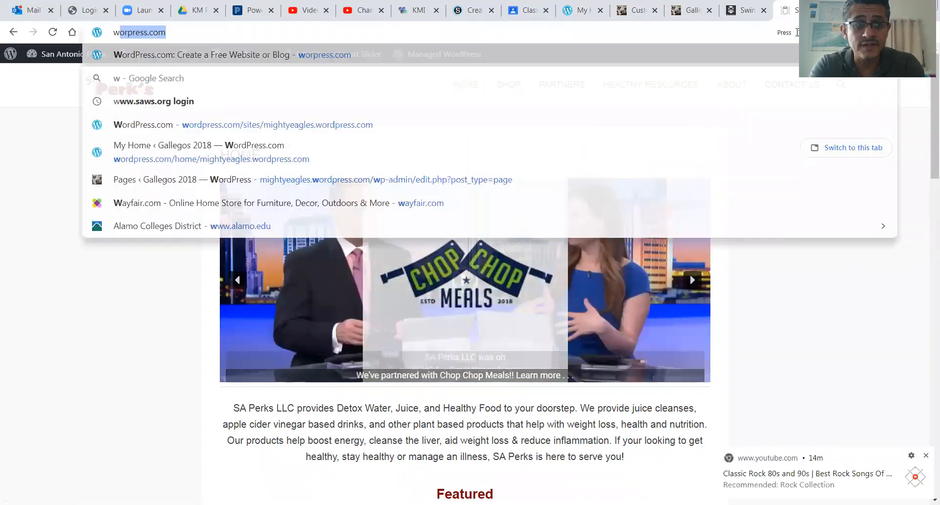
pyautogui.write('mercuryrei')
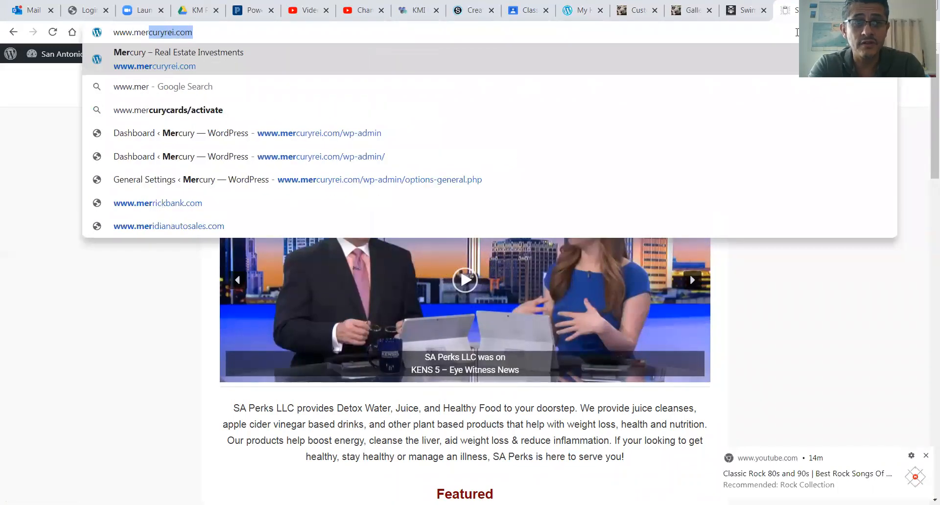
pyautogui.press('Return')
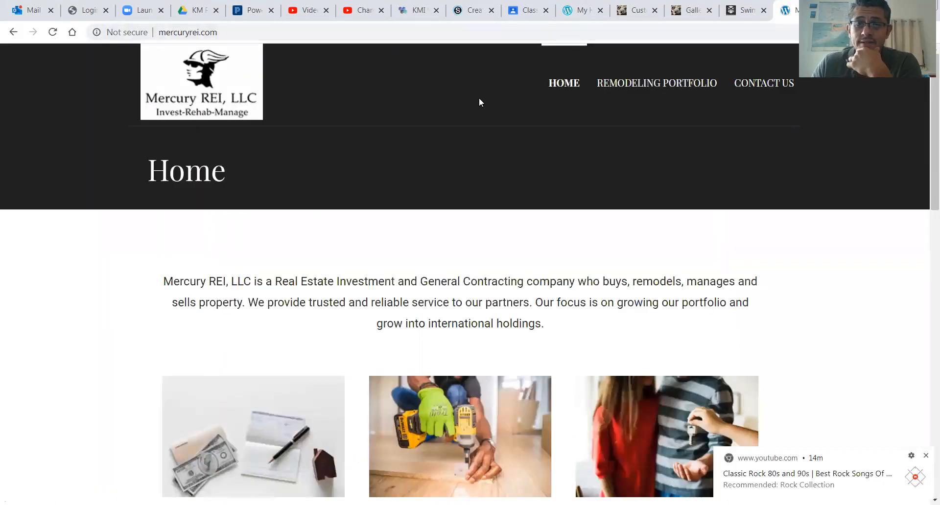
pyautogui.scroll(-11, 501, 152)
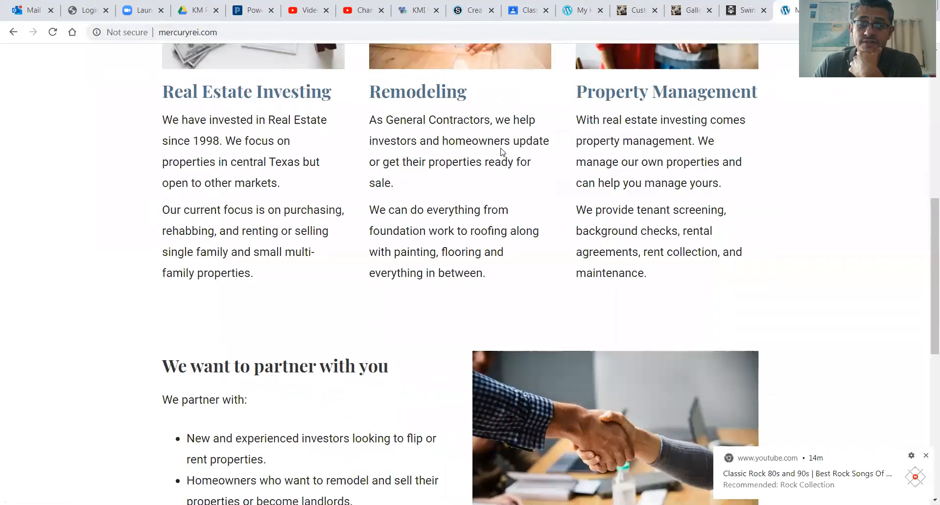
pyautogui.scroll(-2, 501, 151)
pyautogui.scroll(-3, 501, 147)
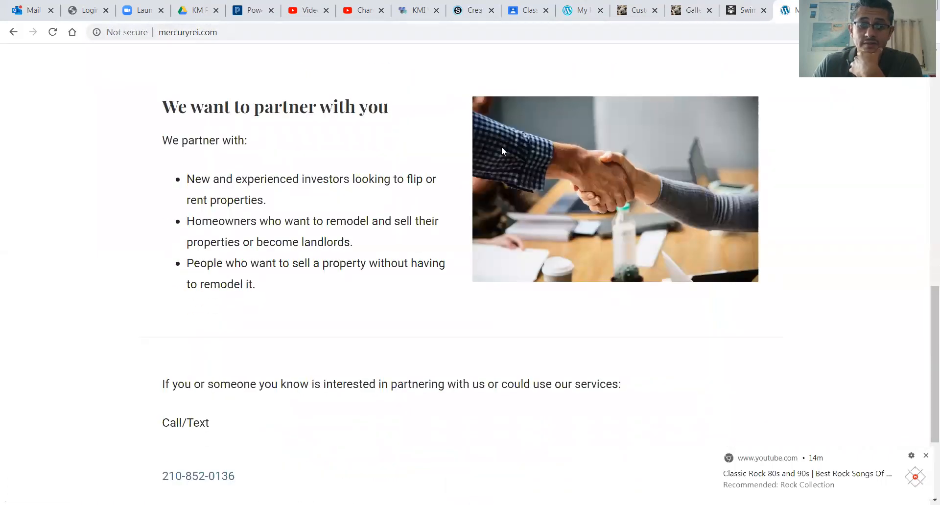
pyautogui.scroll(6, 501, 147)
pyautogui.scroll(8, 504, 151)
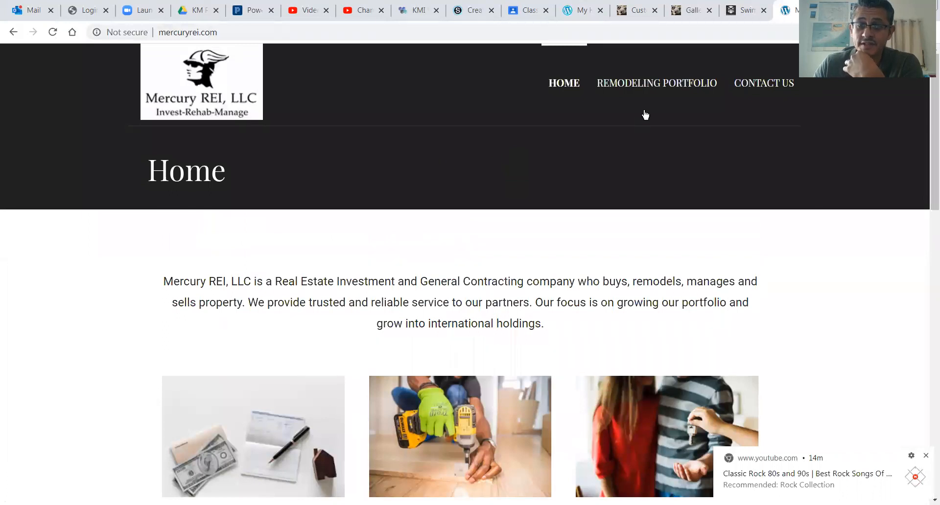
# - Look through the Mercury REI site's Remodeling Portfolio page and return to the customizer's Main Menu settings
pyautogui.click(647, 87)
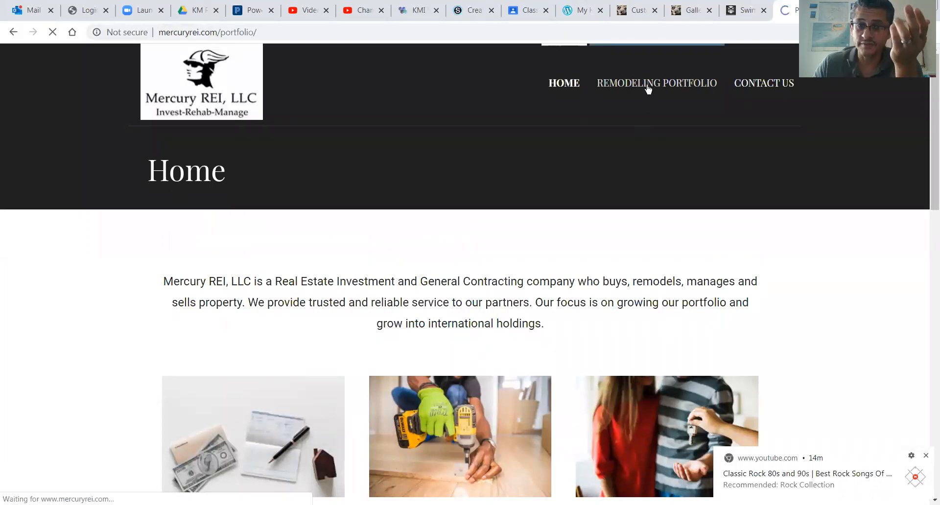
pyautogui.scroll(-4, 520, 266)
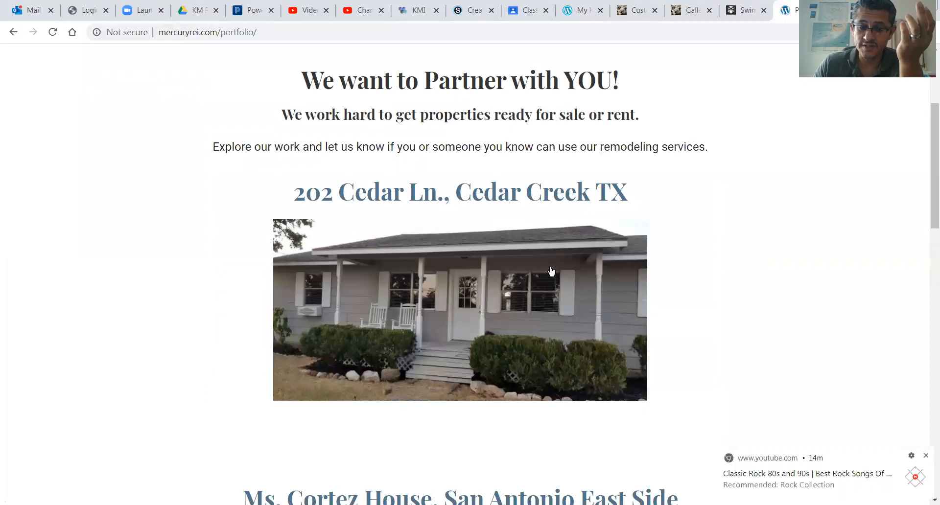
pyautogui.scroll(-6, 625, 264)
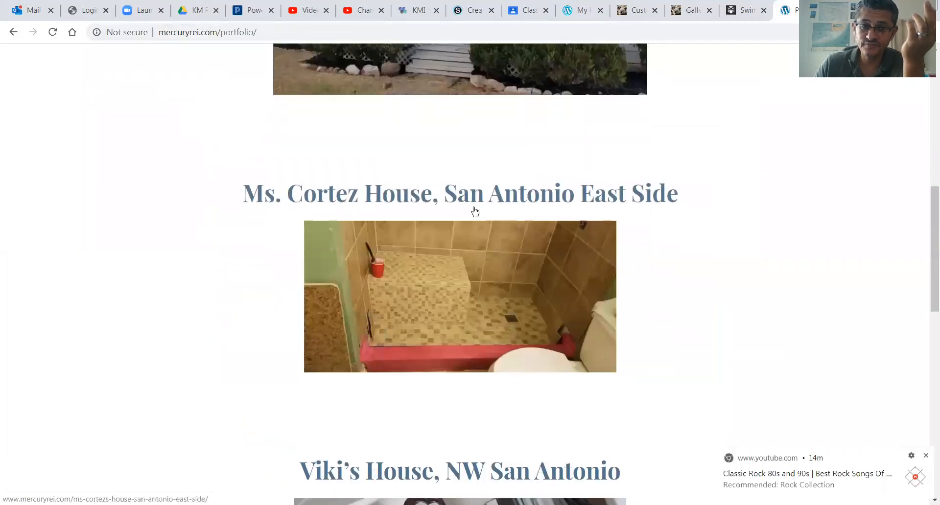
pyautogui.scroll(-5, 646, 232)
pyautogui.scroll(-9, 646, 232)
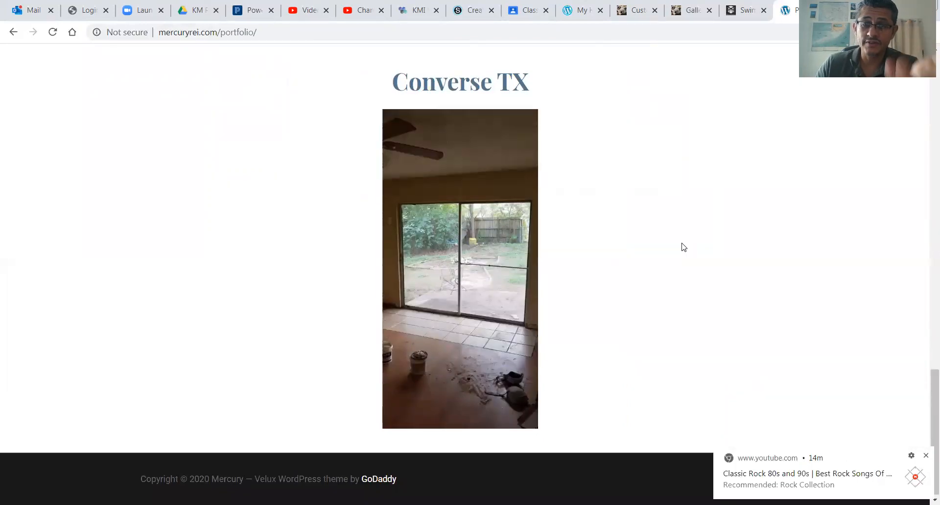
pyautogui.scroll(9, 681, 245)
pyautogui.scroll(10, 775, 88)
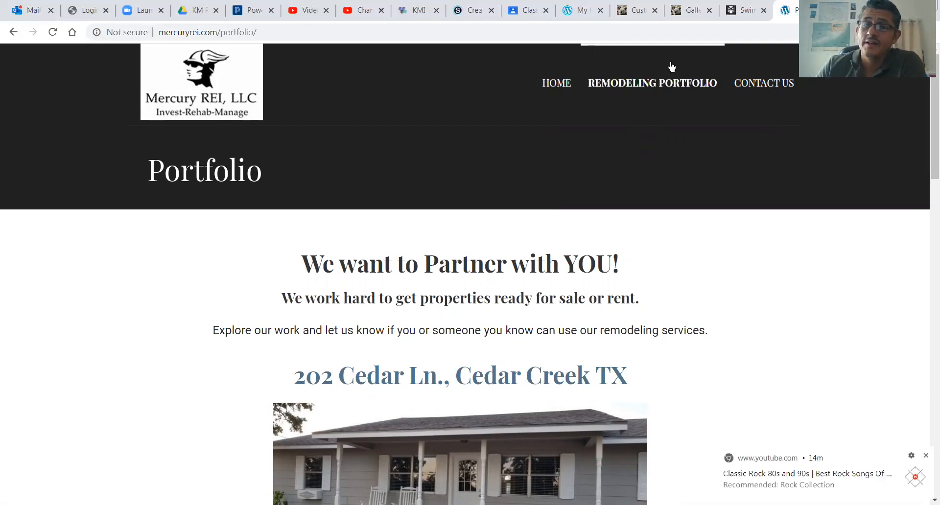
pyautogui.click(686, 10)
pyautogui.click(633, 10)
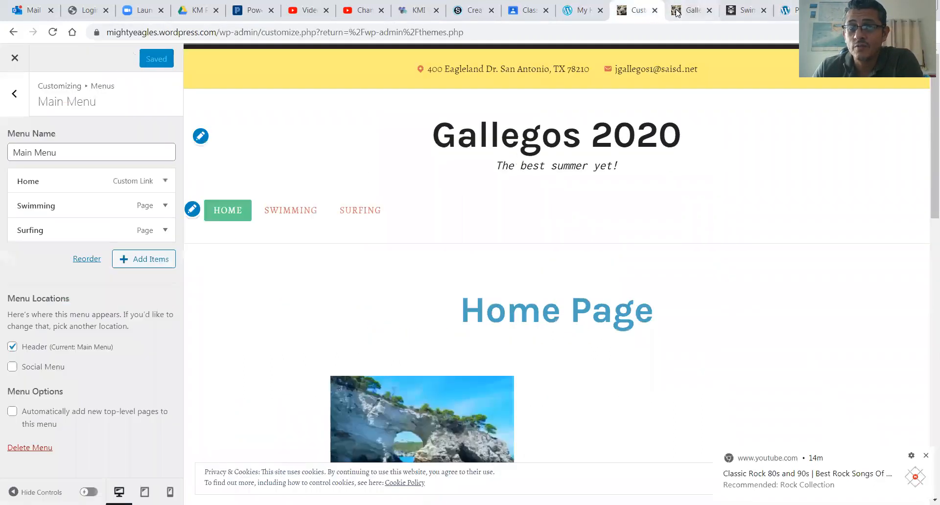